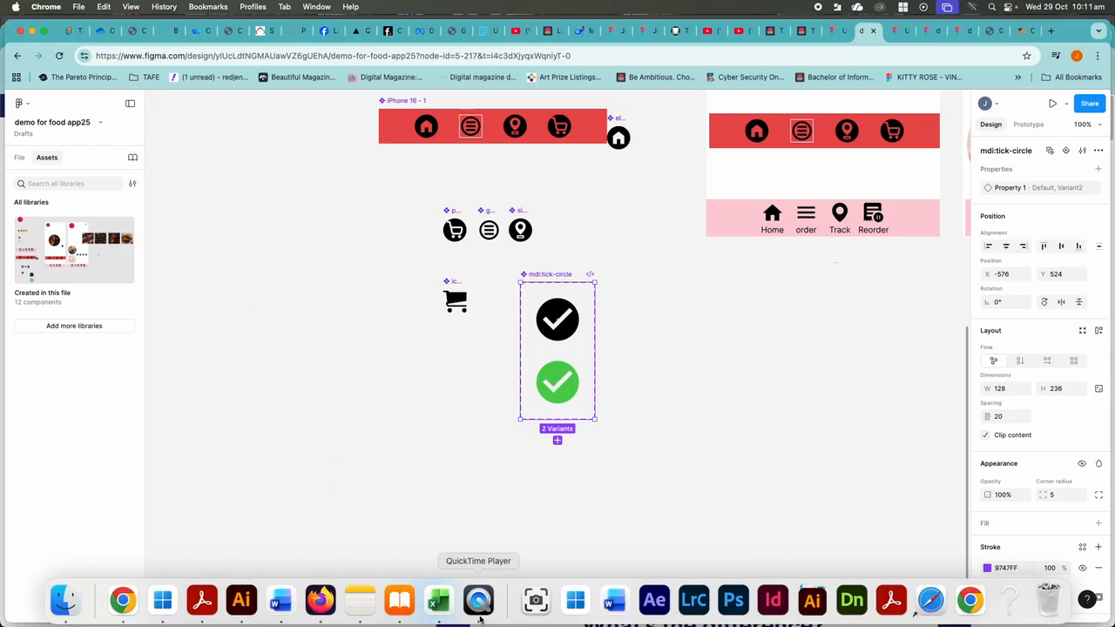
pyautogui.click(484, 608)
pyautogui.click(113, 6)
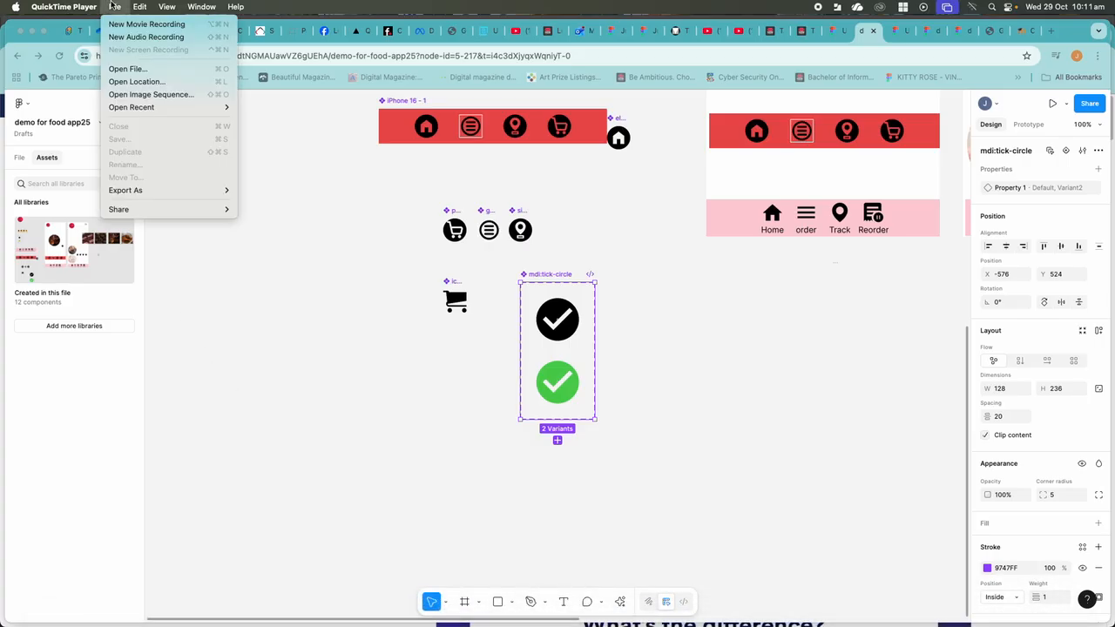
pyautogui.click(361, 309)
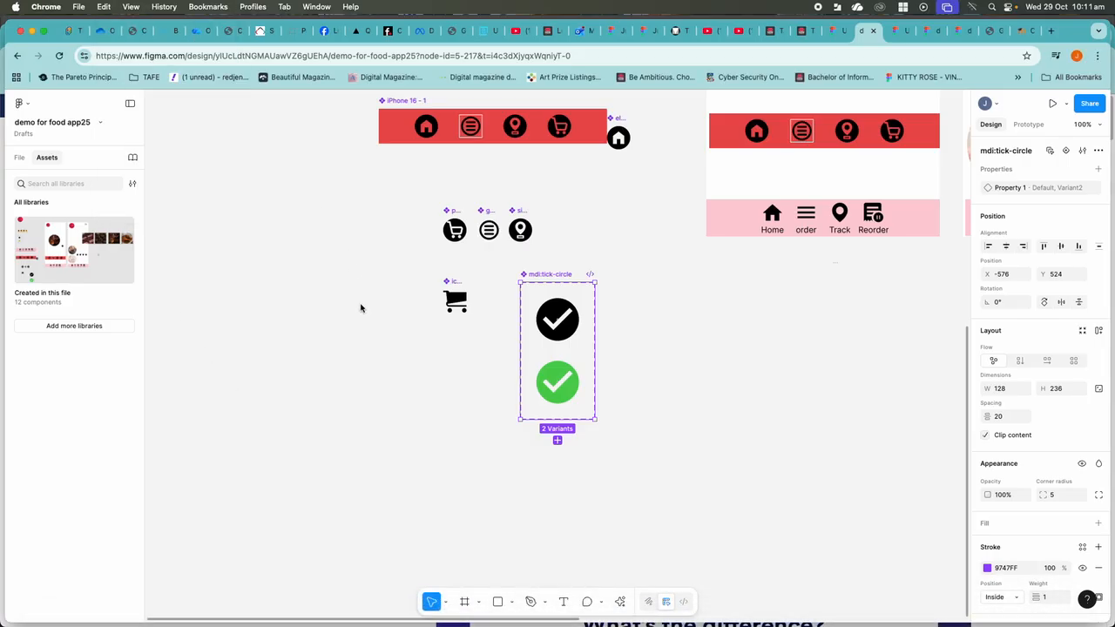
pyautogui.click(410, 580)
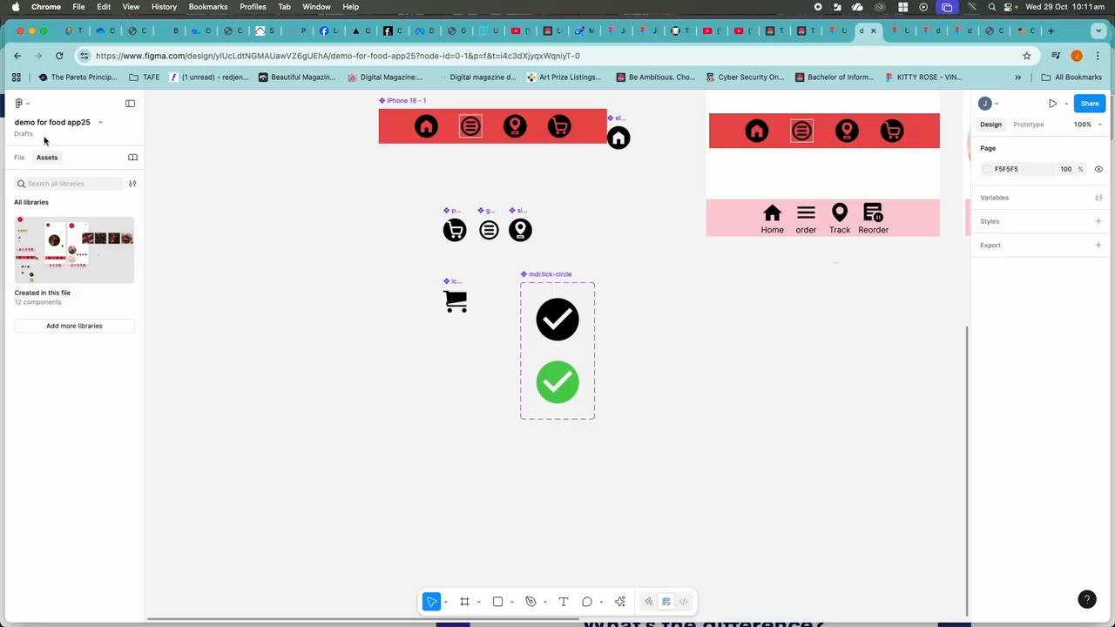
# - Create a new design file and add an iPhone 16 frame (393 × 852) to its canvas
pyautogui.click(29, 104)
pyautogui.moveTo(80, 179)
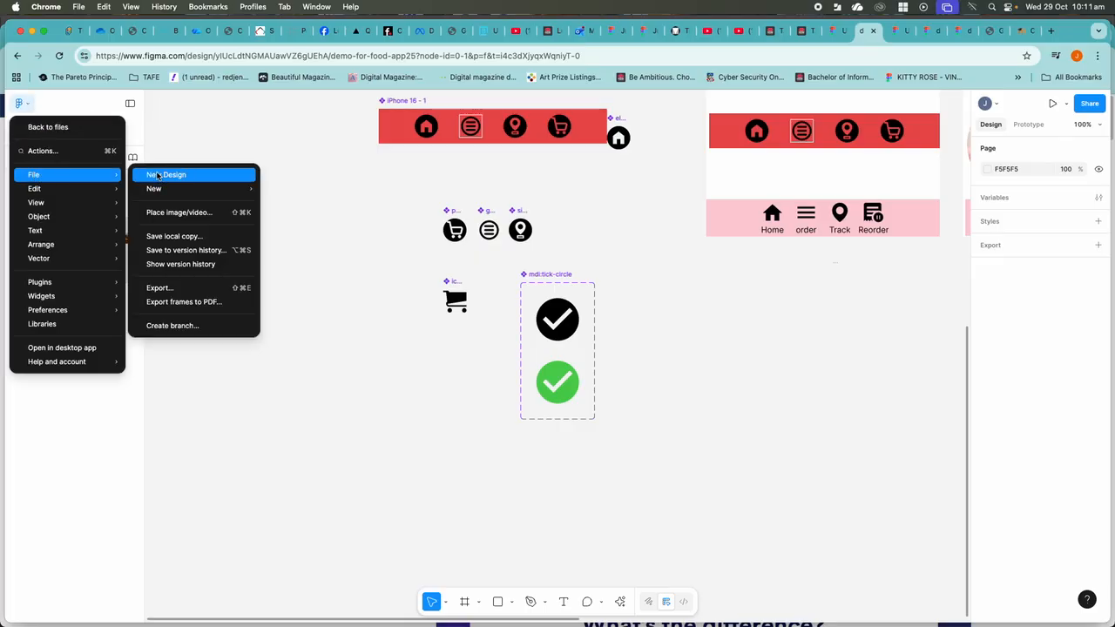
pyautogui.click(19, 105)
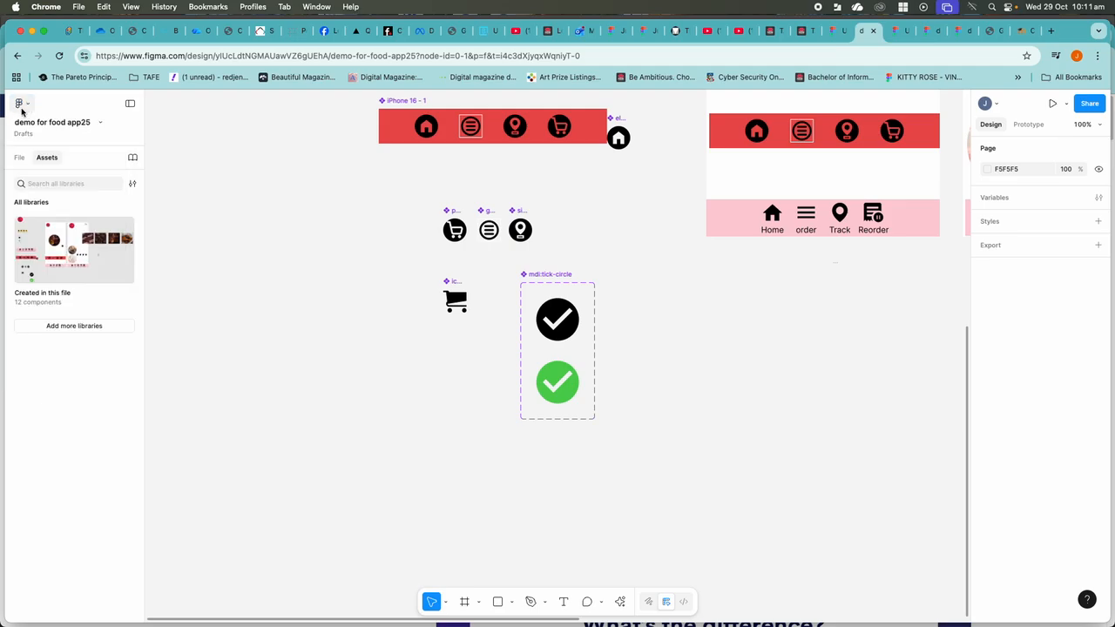
pyautogui.click(20, 106)
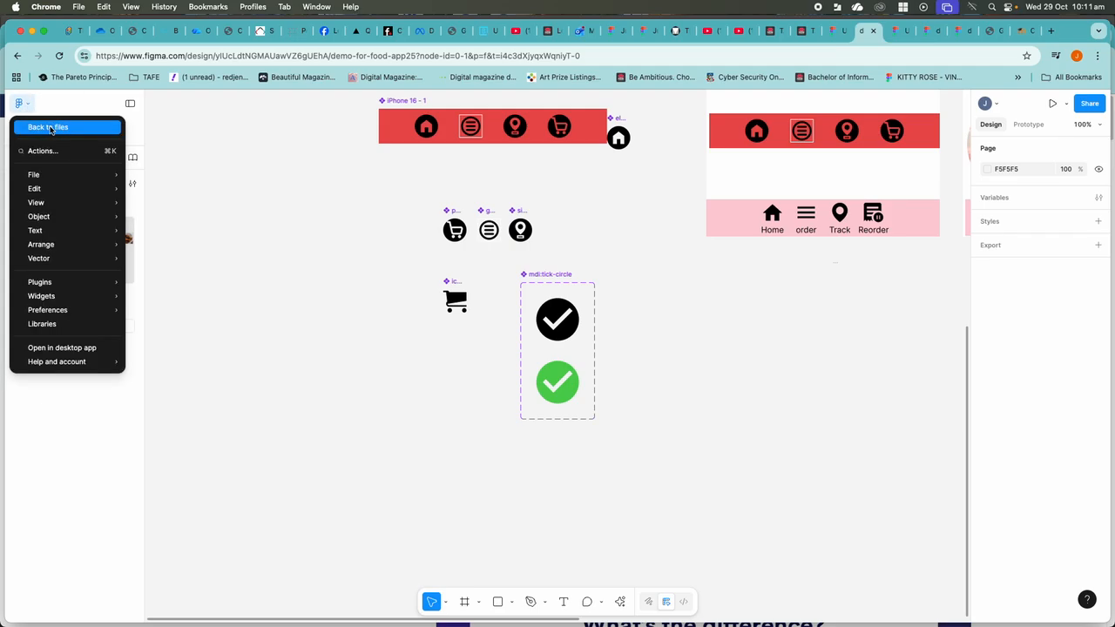
pyautogui.moveTo(48, 176)
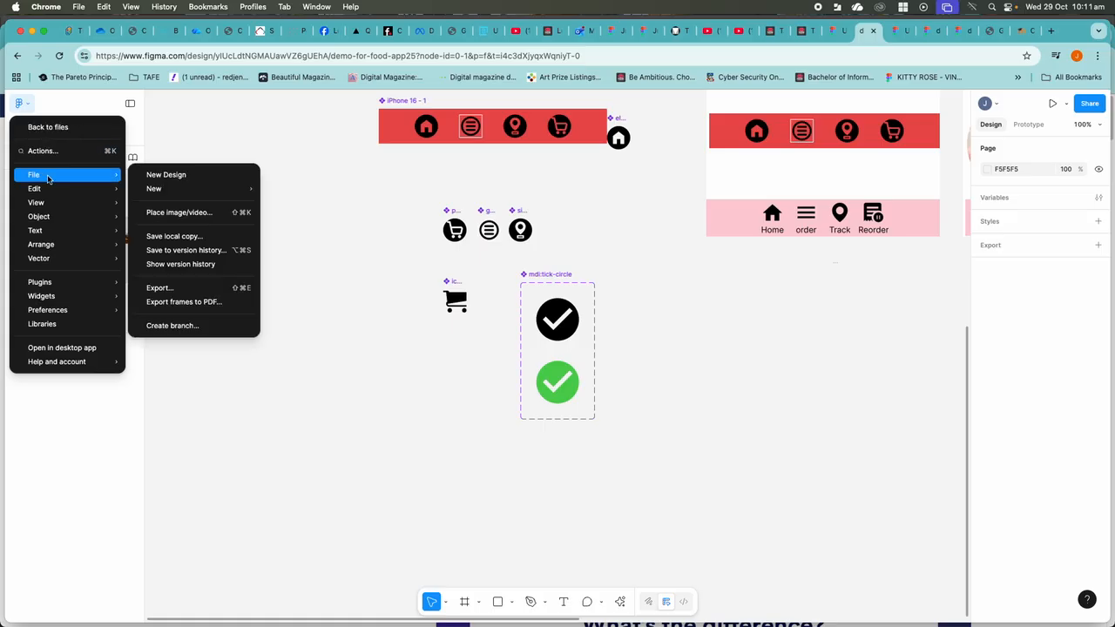
pyautogui.click(168, 178)
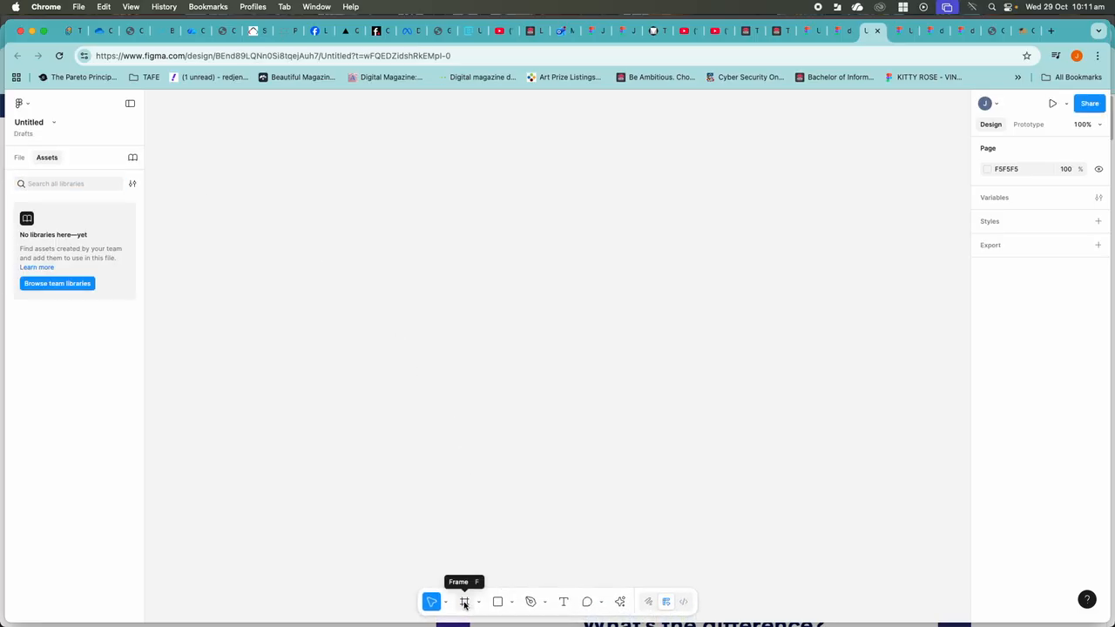
pyautogui.click(464, 602)
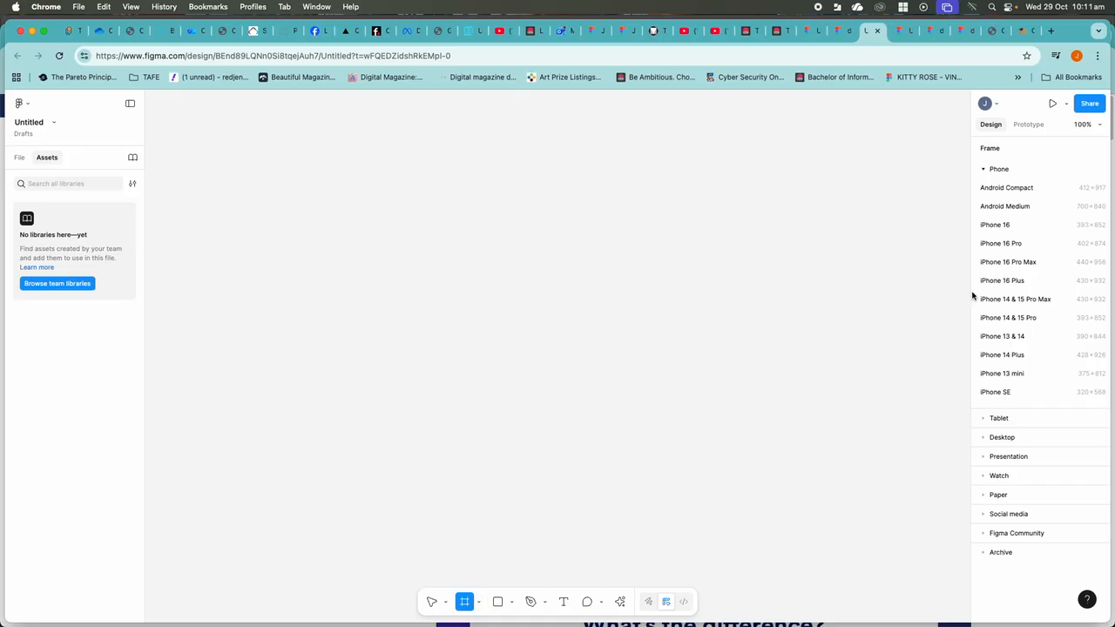
pyautogui.click(993, 225)
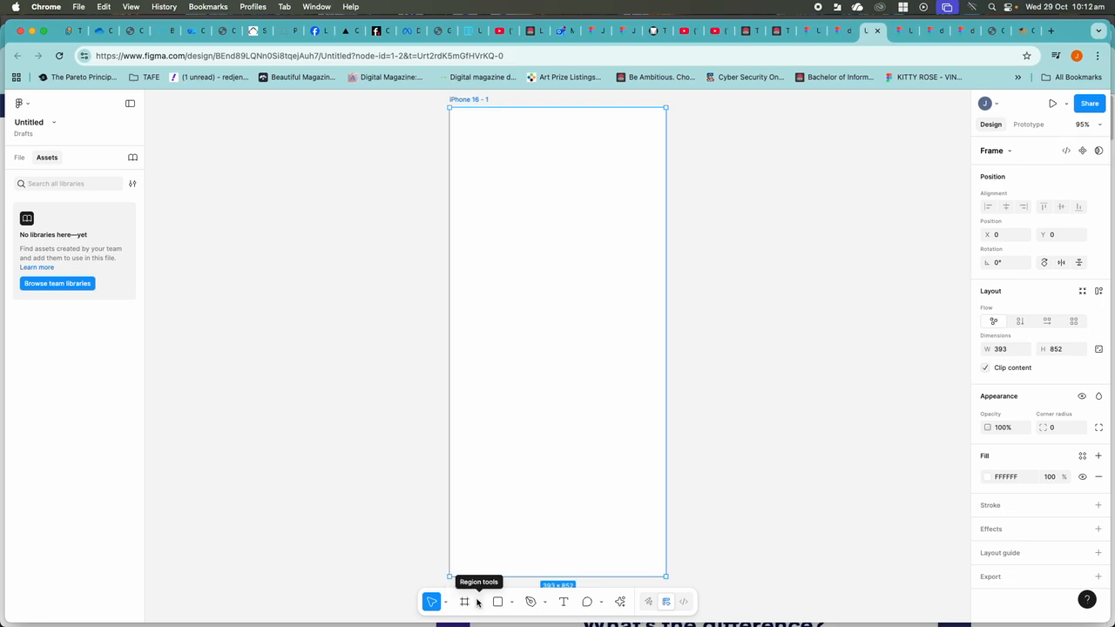
# - Find the Iconify plugin among the plugins and widgets and run it
pyautogui.click(620, 601)
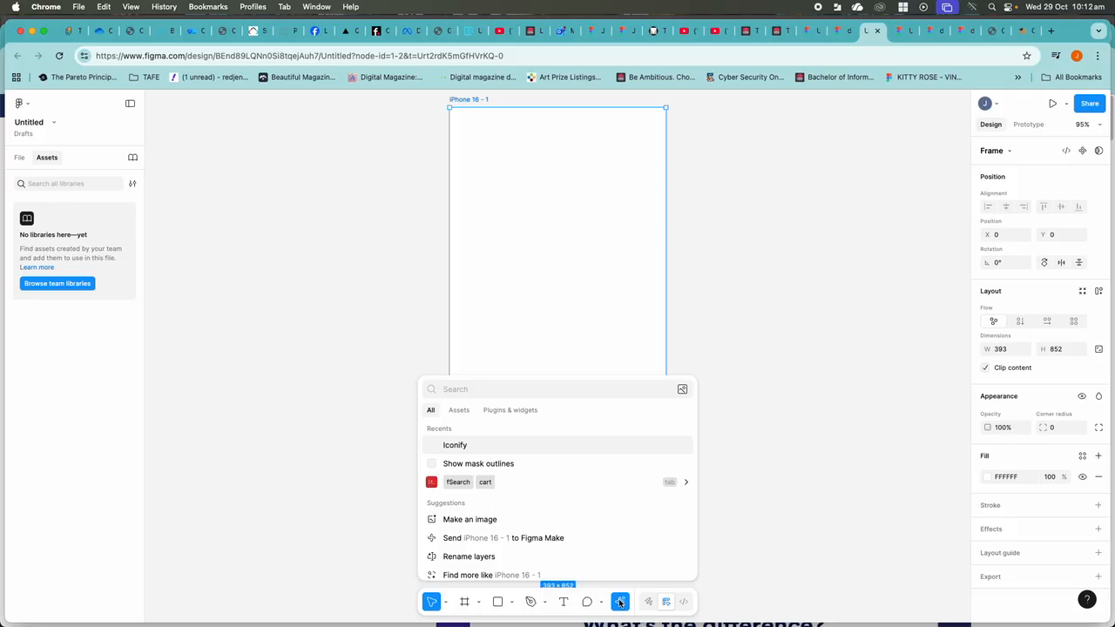
pyautogui.click(510, 410)
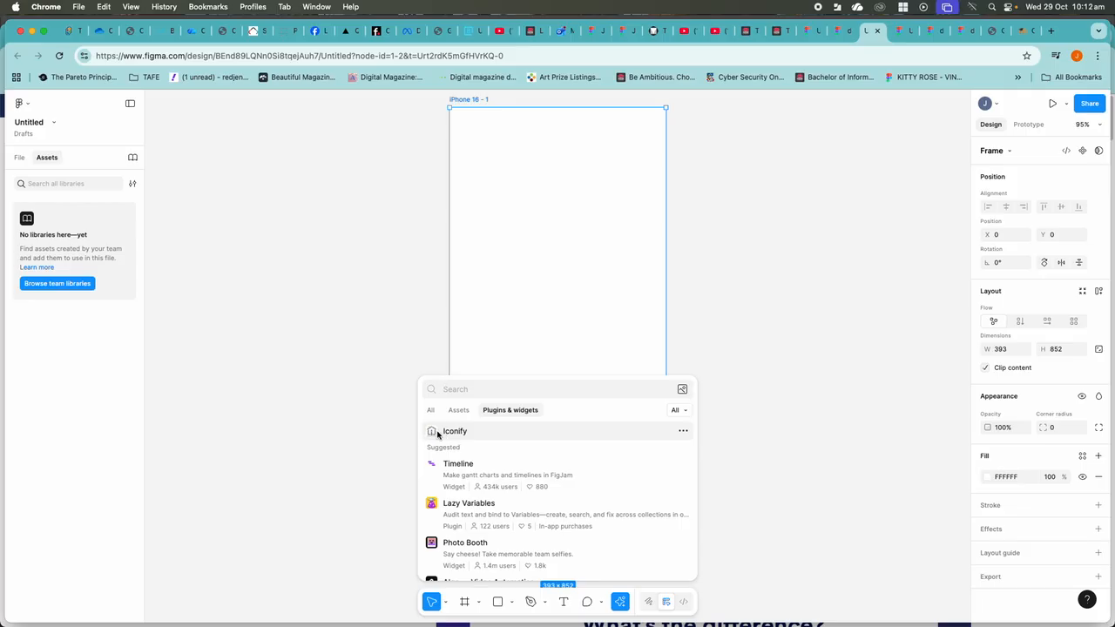
pyautogui.scroll(-3, 488, 526)
pyautogui.scroll(3, 488, 526)
pyautogui.click(434, 432)
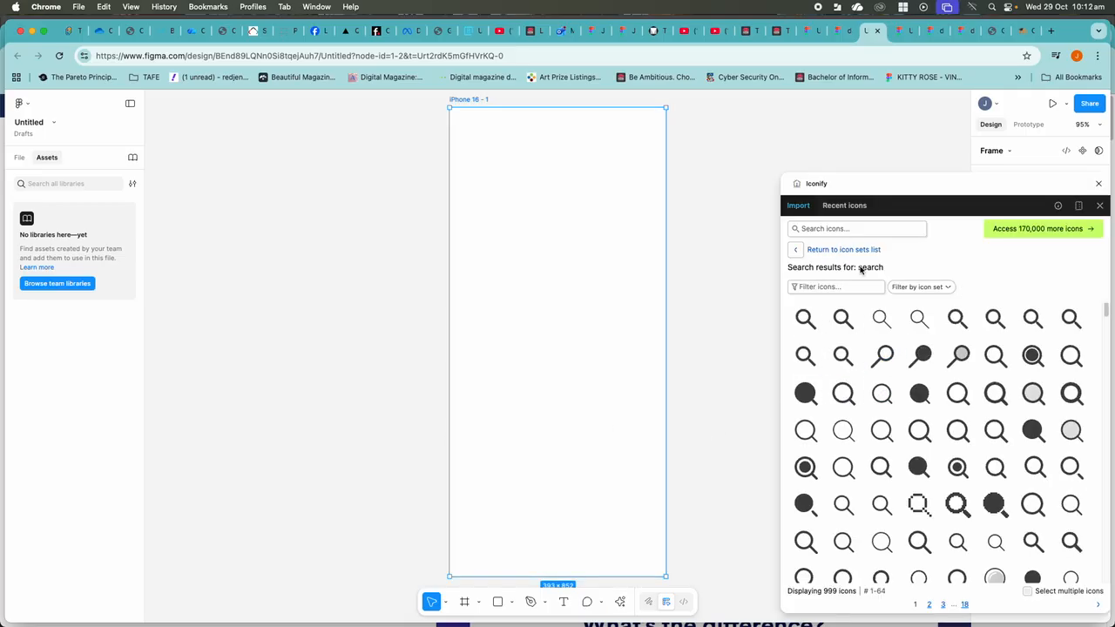
# - Import the circled search-fill icon as a component, move it outside the iPhone frame, and open the file's own component library
pyautogui.click(805, 468)
pyautogui.moveTo(874, 183); pyautogui.dragTo(803, 98)
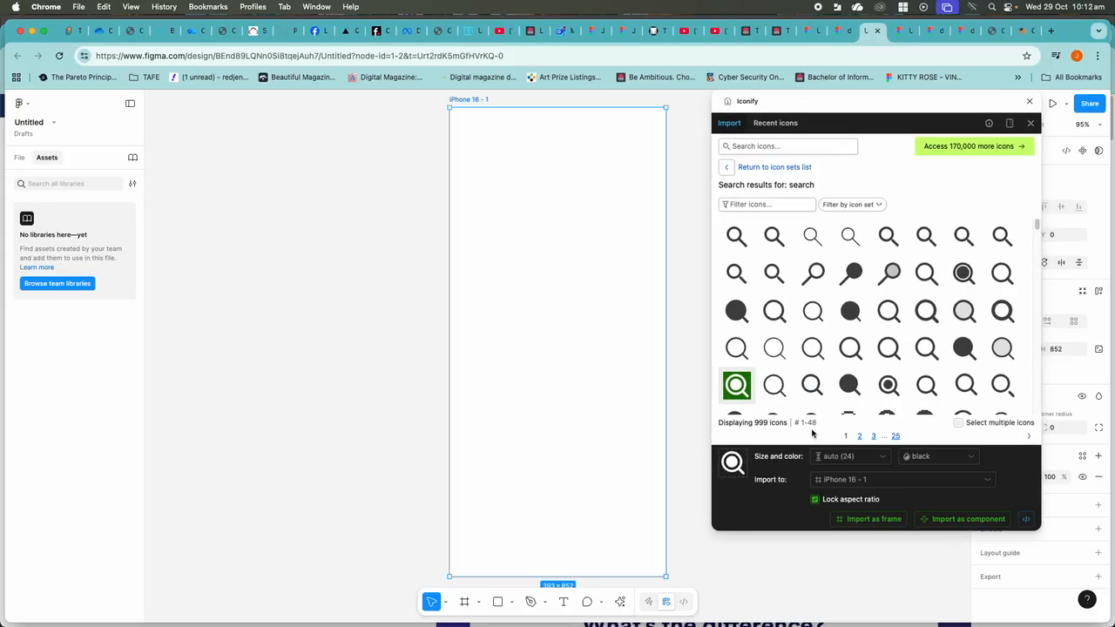
pyautogui.click(967, 522)
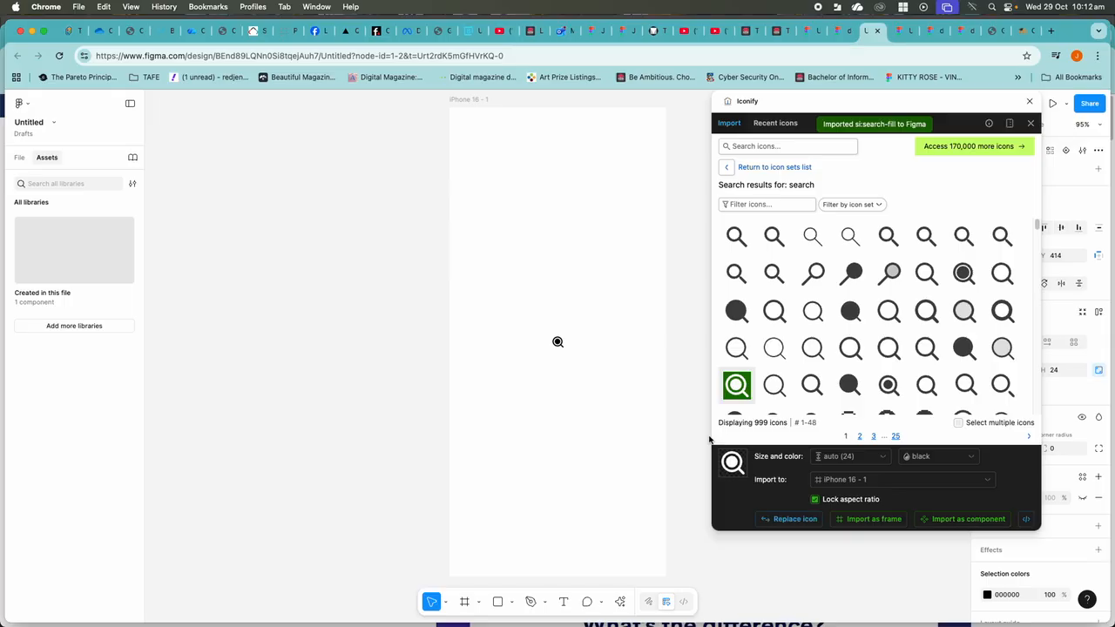
pyautogui.moveTo(557, 342); pyautogui.dragTo(268, 182)
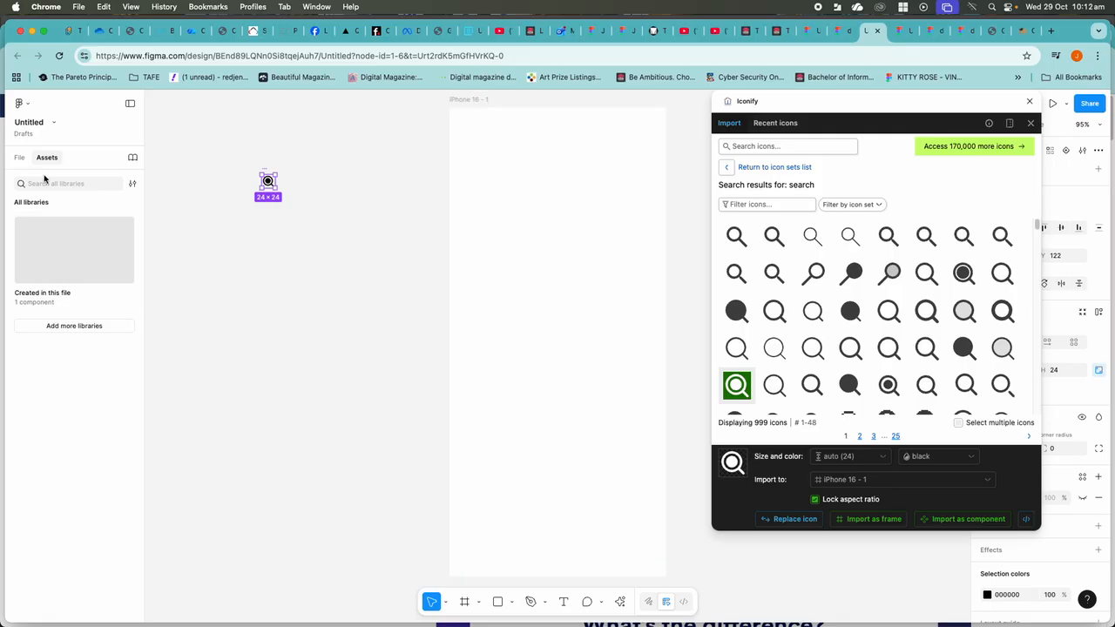
pyautogui.click(46, 301)
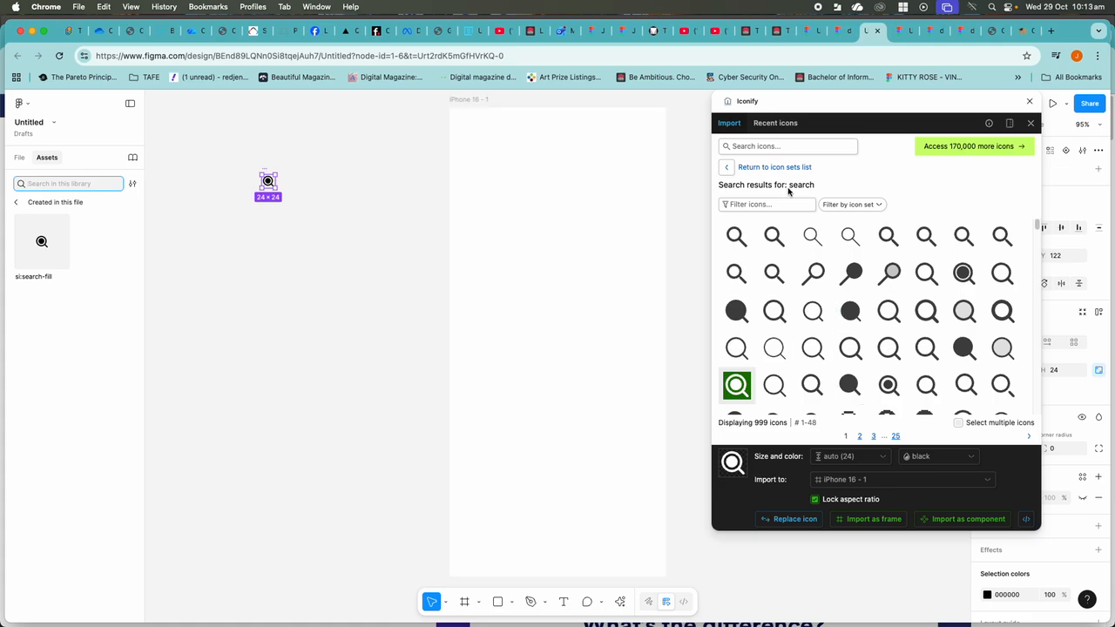
# - Search Iconify for "home" and place the first solid home icon on the empty canvas beside the iPhone frame
pyautogui.scroll(-4, 812, 236)
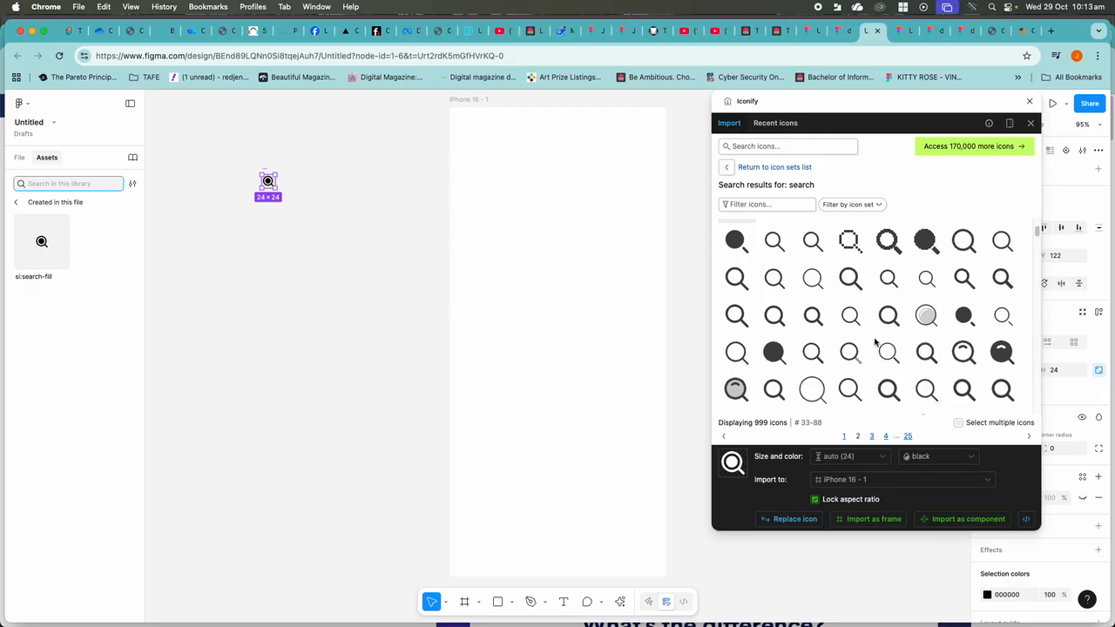
pyautogui.click(749, 148)
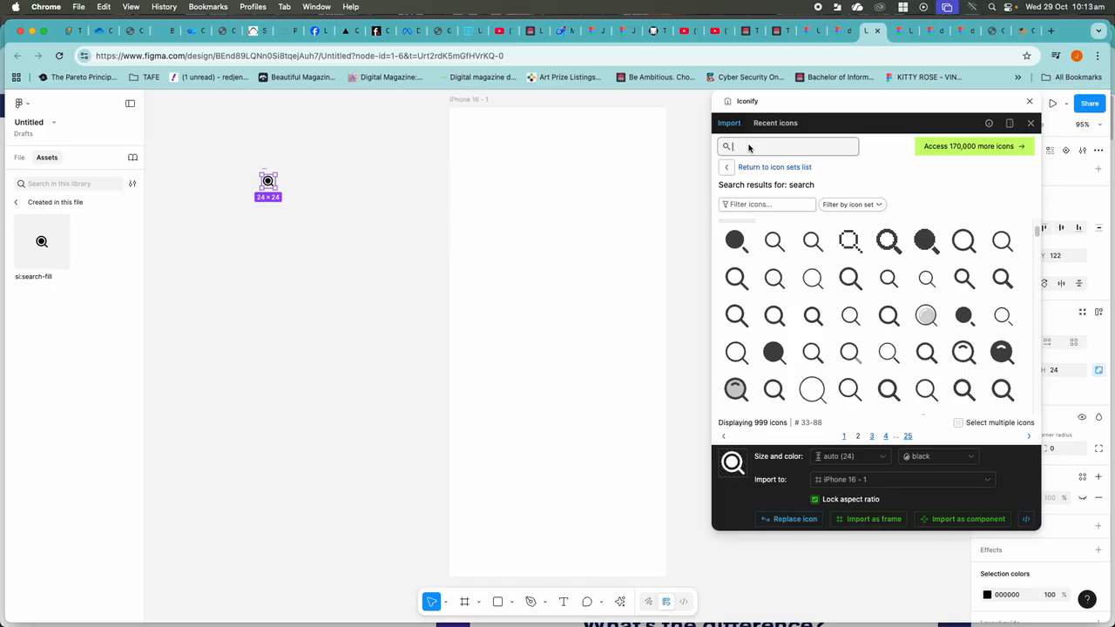
pyautogui.write('home')
pyautogui.press('Return')
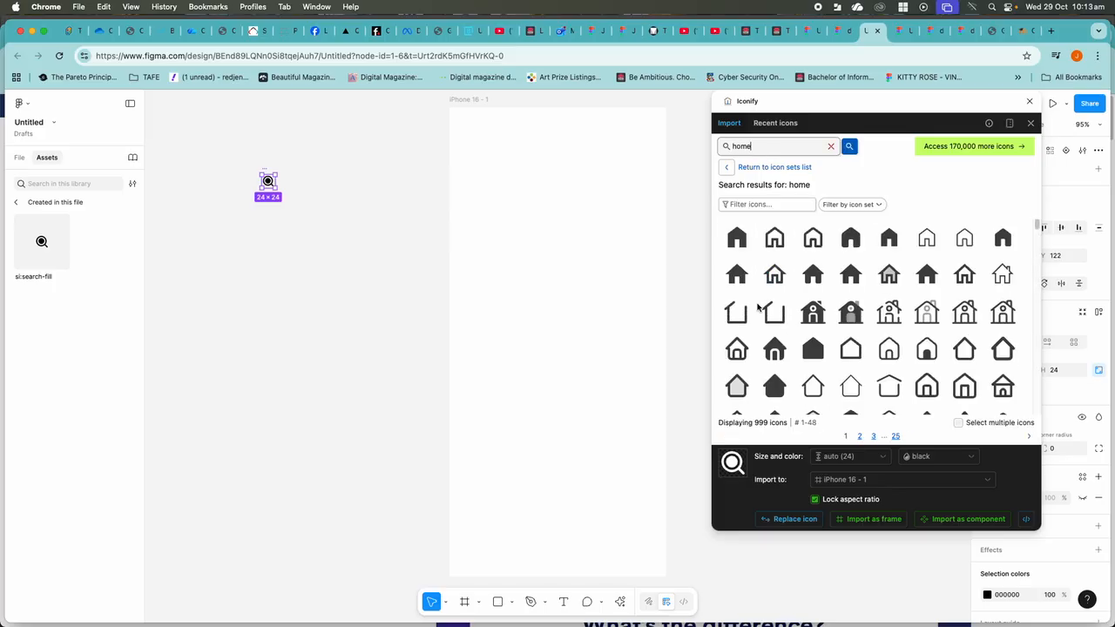
pyautogui.doubleClick(736, 277)
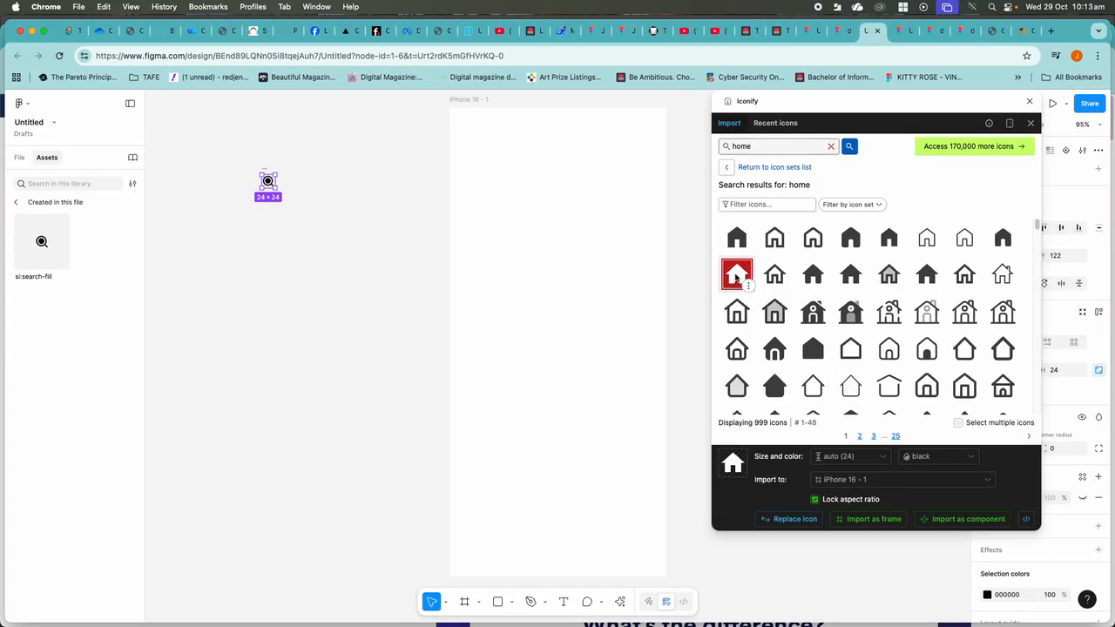
pyautogui.click(362, 364)
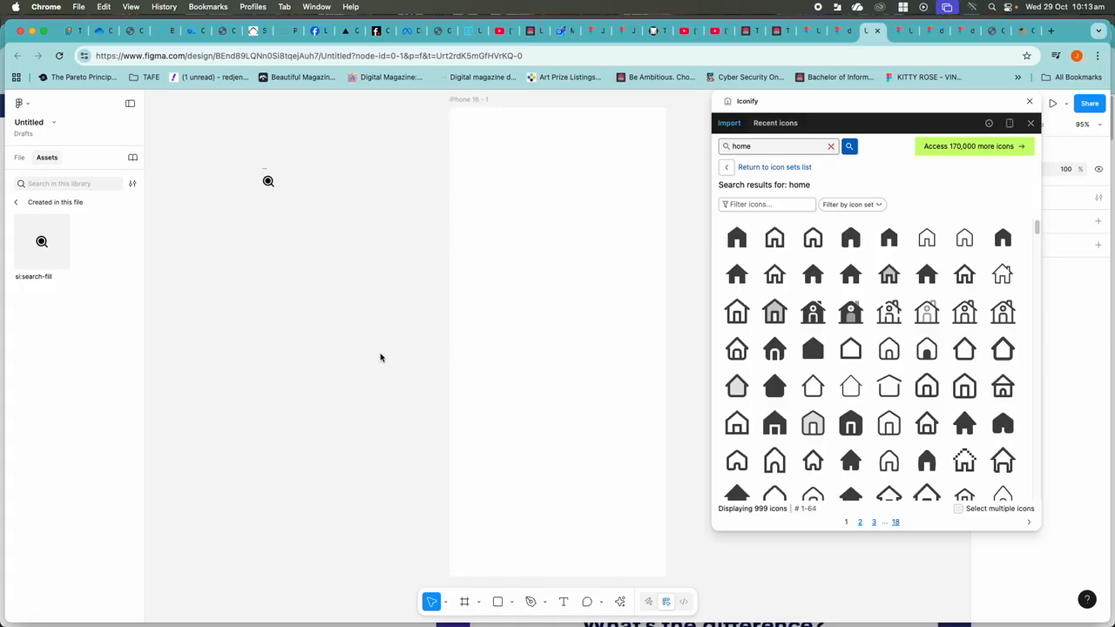
pyautogui.doubleClick(776, 146)
pyautogui.moveTo(725, 245); pyautogui.dragTo(411, 390)
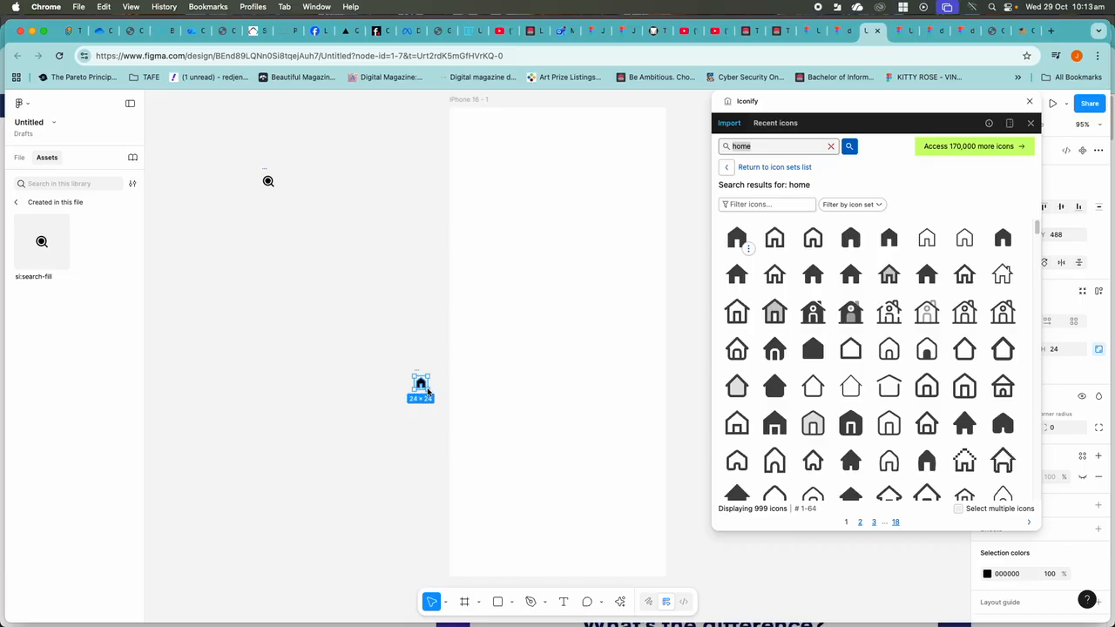
# - Enlarge the home icon to about 30 × 30 and create a component from its inner group
pyautogui.moveTo(428, 389)
pyautogui.mouseDown()
pyautogui.moveTo(441, 411)
pyautogui.moveTo(425, 393)
pyautogui.mouseUp()
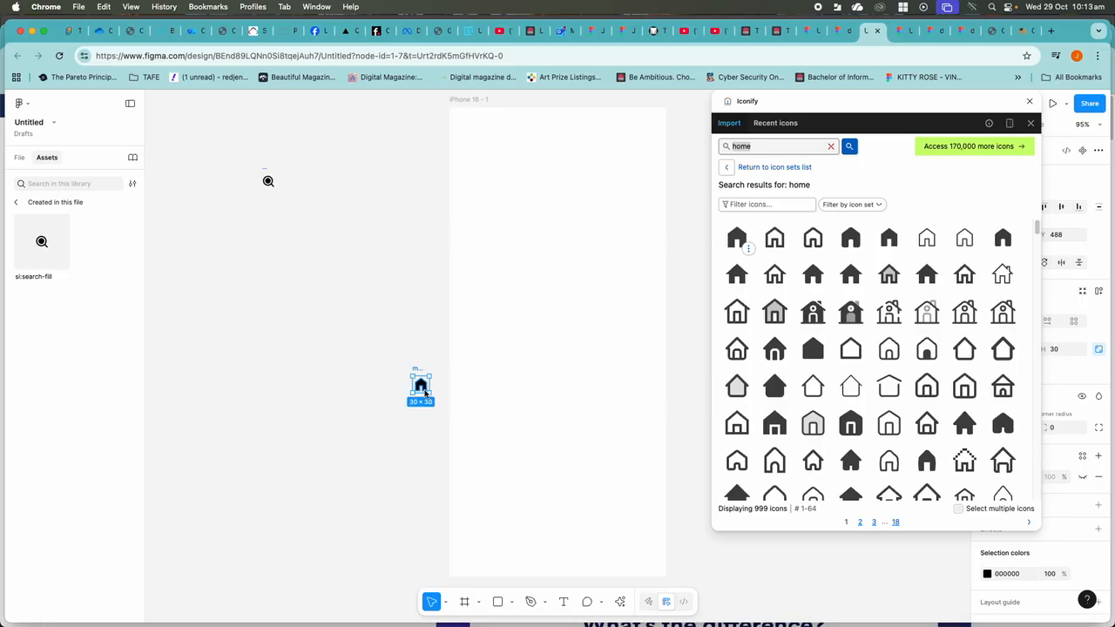
pyautogui.doubleClick(421, 386)
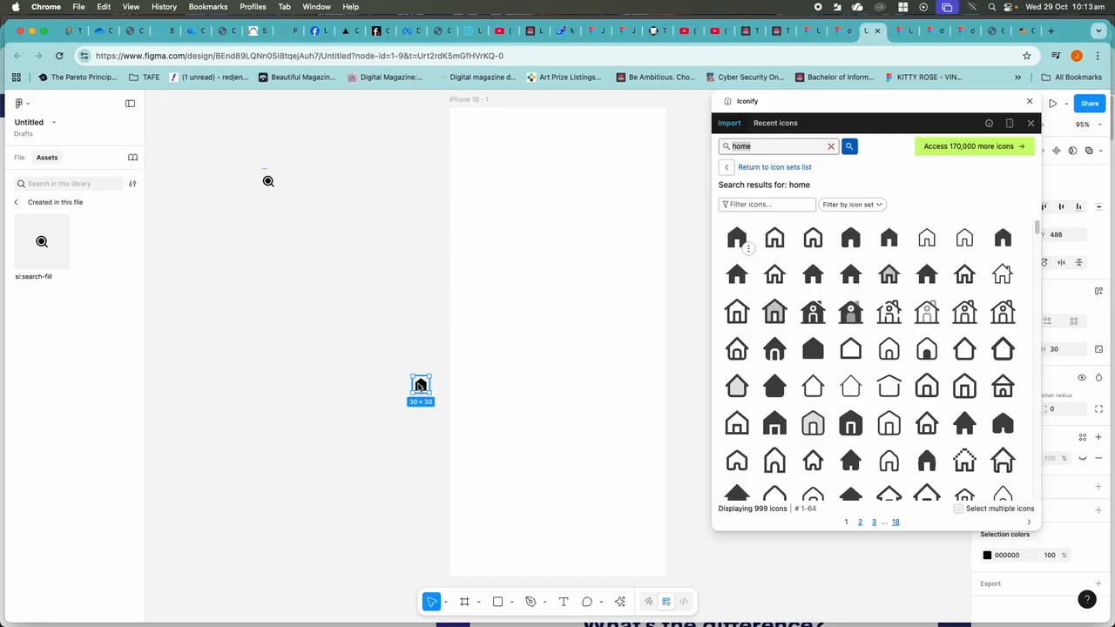
pyautogui.rightClick(420, 386)
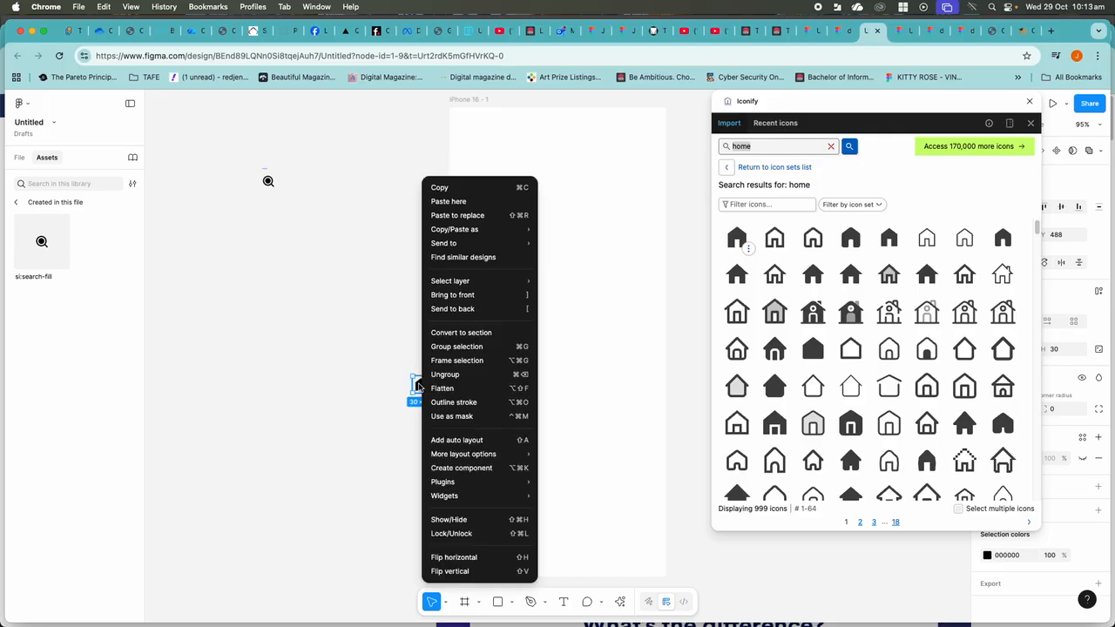
pyautogui.click(387, 380)
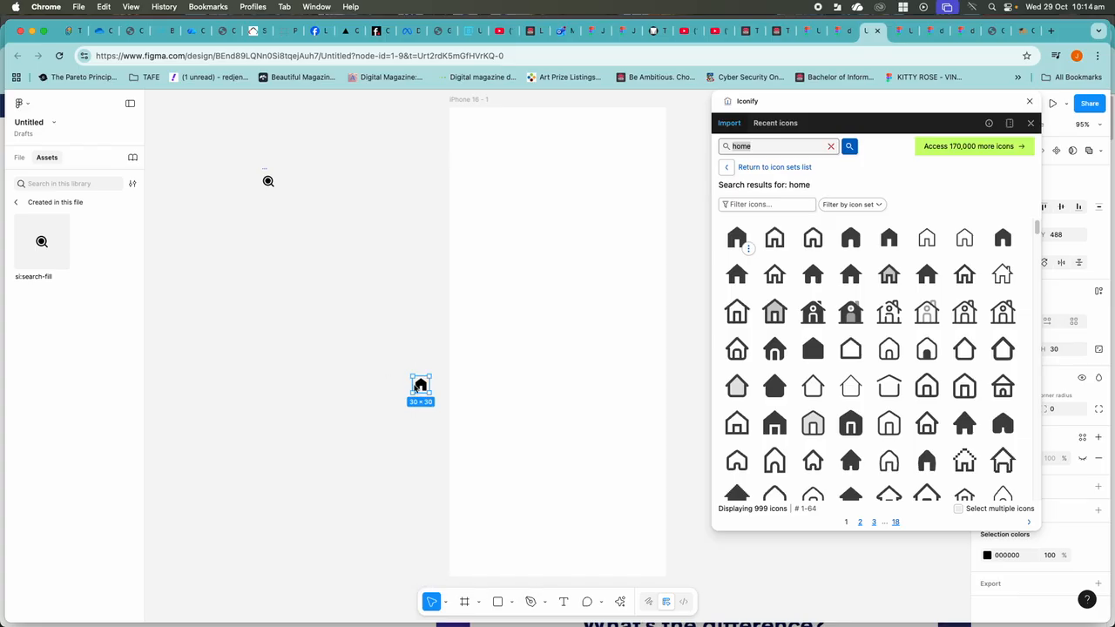
pyautogui.click(19, 103)
pyautogui.moveTo(62, 216)
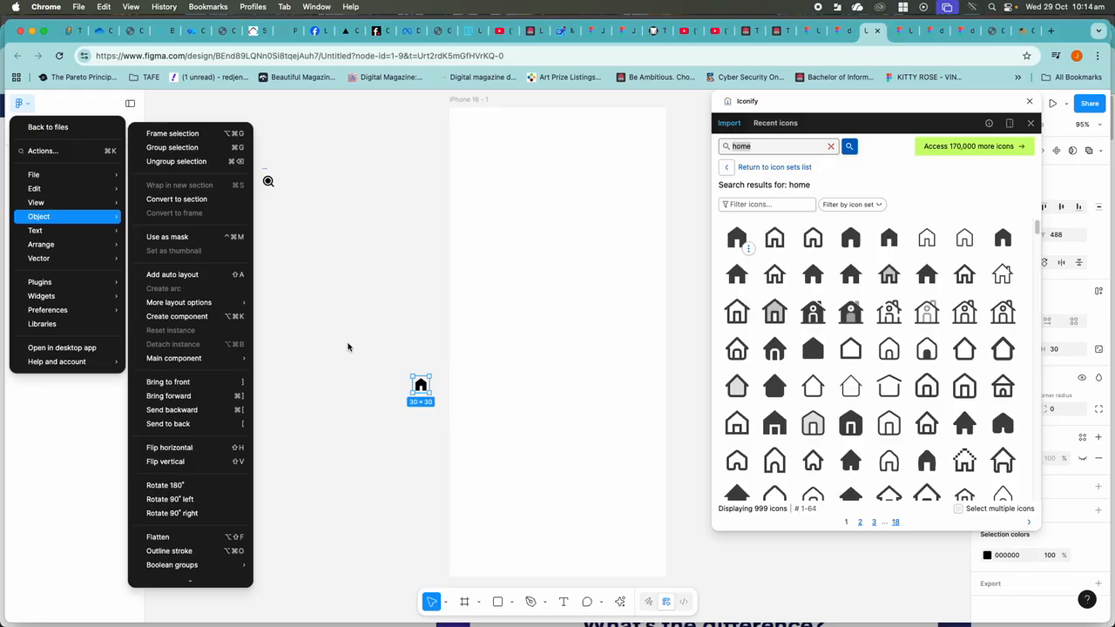
pyautogui.press('Escape')
pyautogui.rightClick(420, 384)
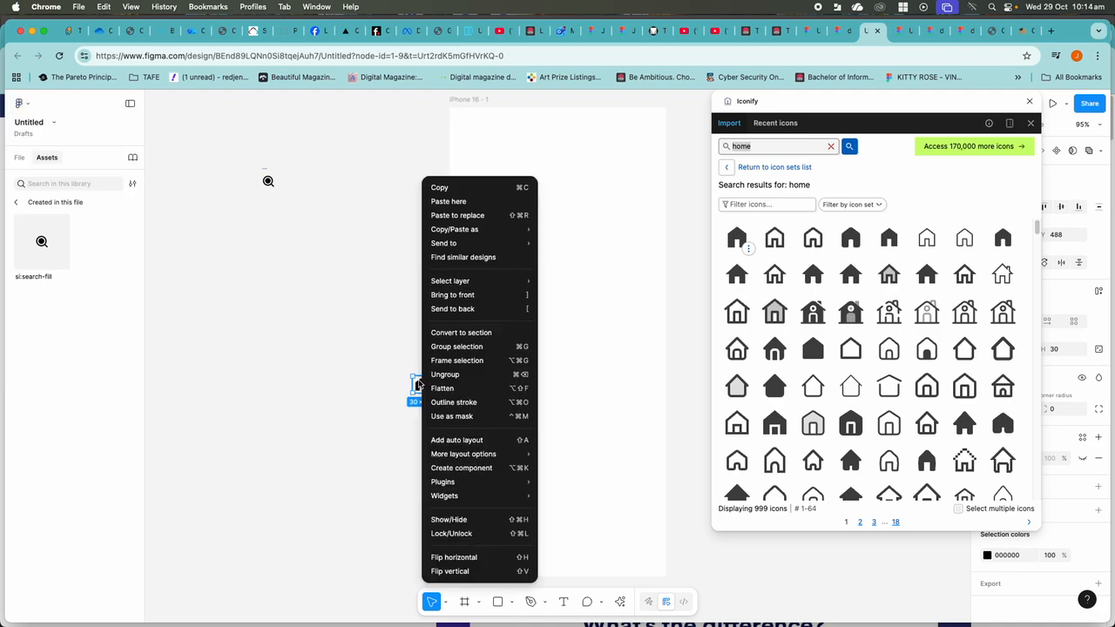
pyautogui.click(452, 469)
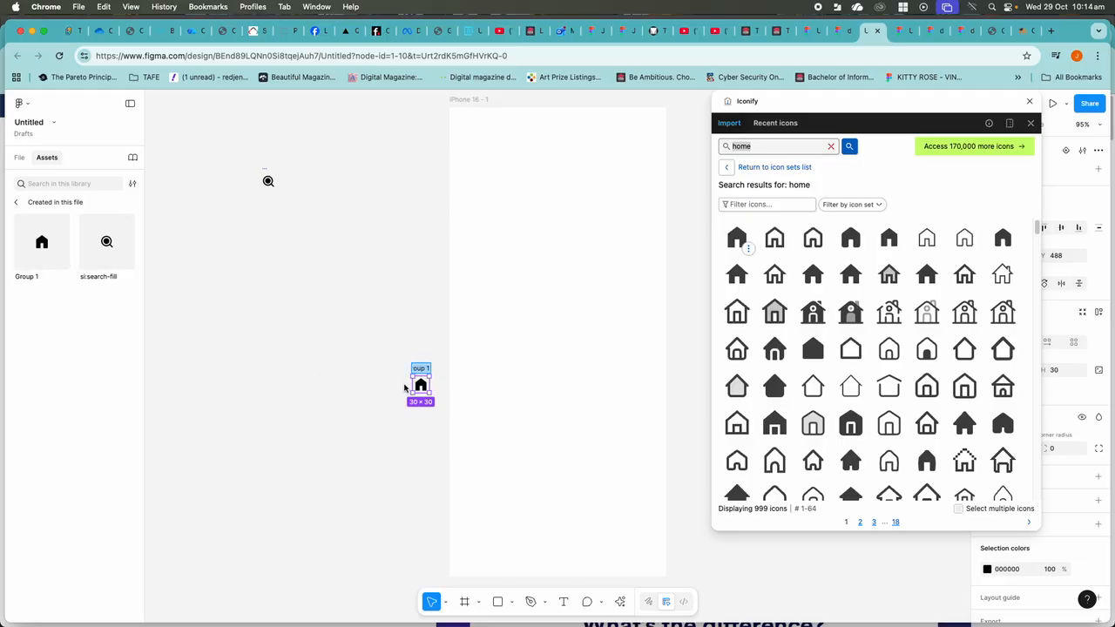
# - Move the home and search components farther from the iPhone frame, lining them up in a column with search above home
pyautogui.moveTo(422, 387); pyautogui.dragTo(207, 298)
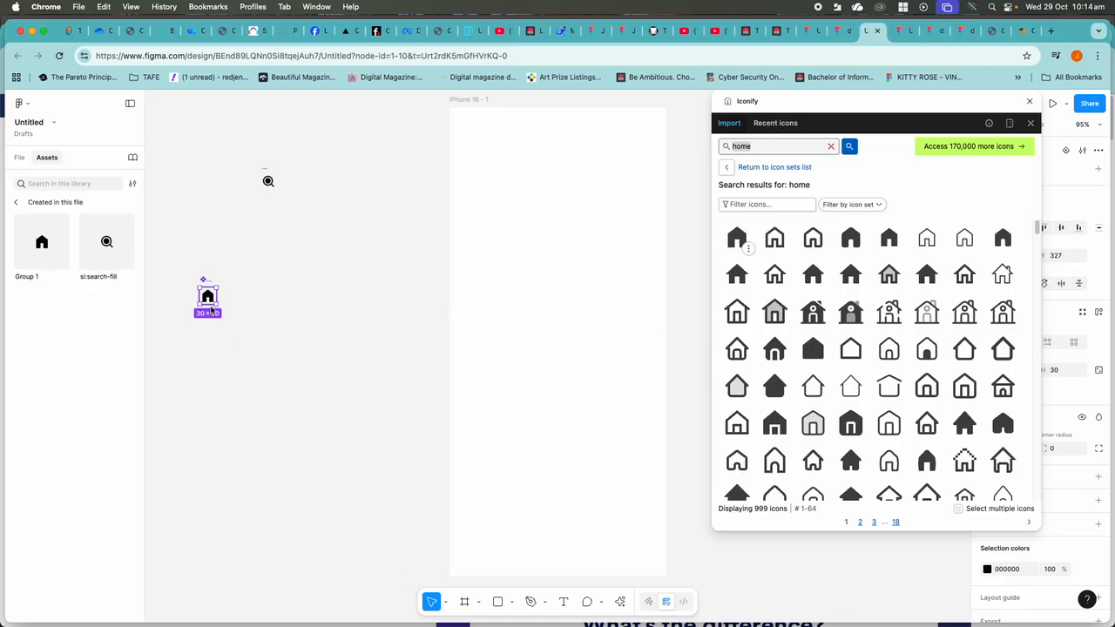
pyautogui.click(269, 181)
pyautogui.moveTo(269, 181); pyautogui.dragTo(205, 183)
pyautogui.click(207, 297)
# - Search Iconify for "map" icons
pyautogui.scroll(-4, 854, 419)
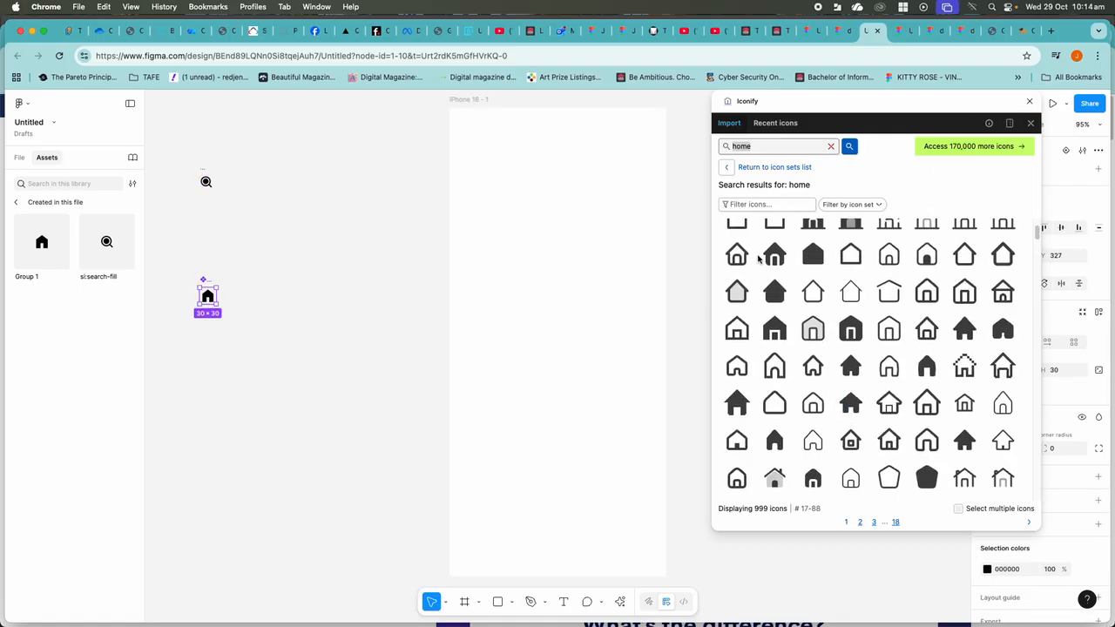
pyautogui.doubleClick(757, 149)
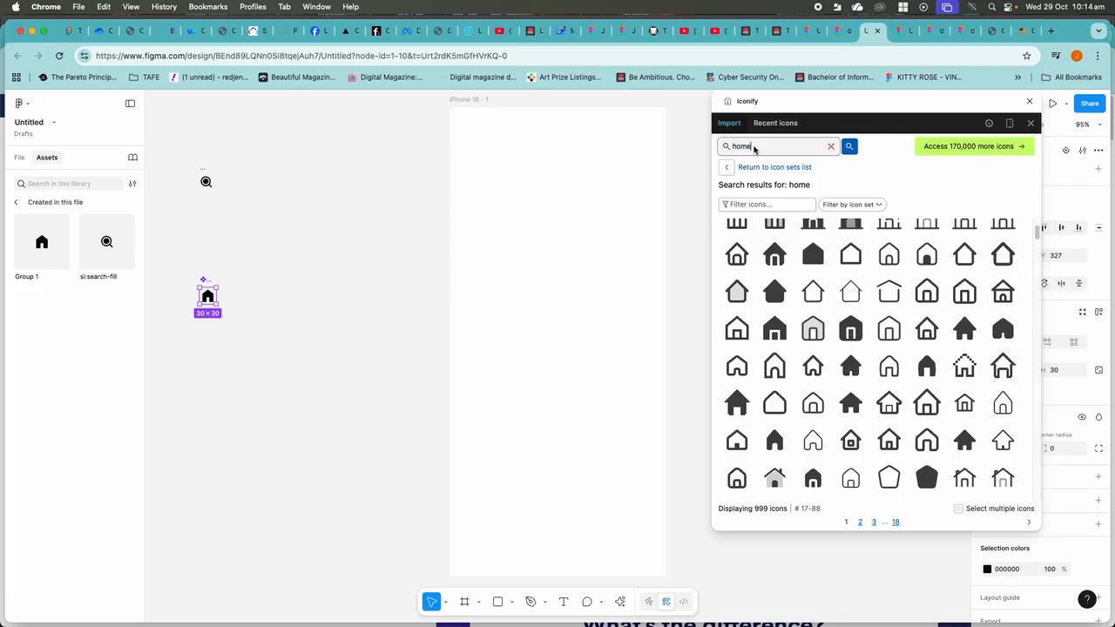
pyautogui.write('m')
pyautogui.press('Return')
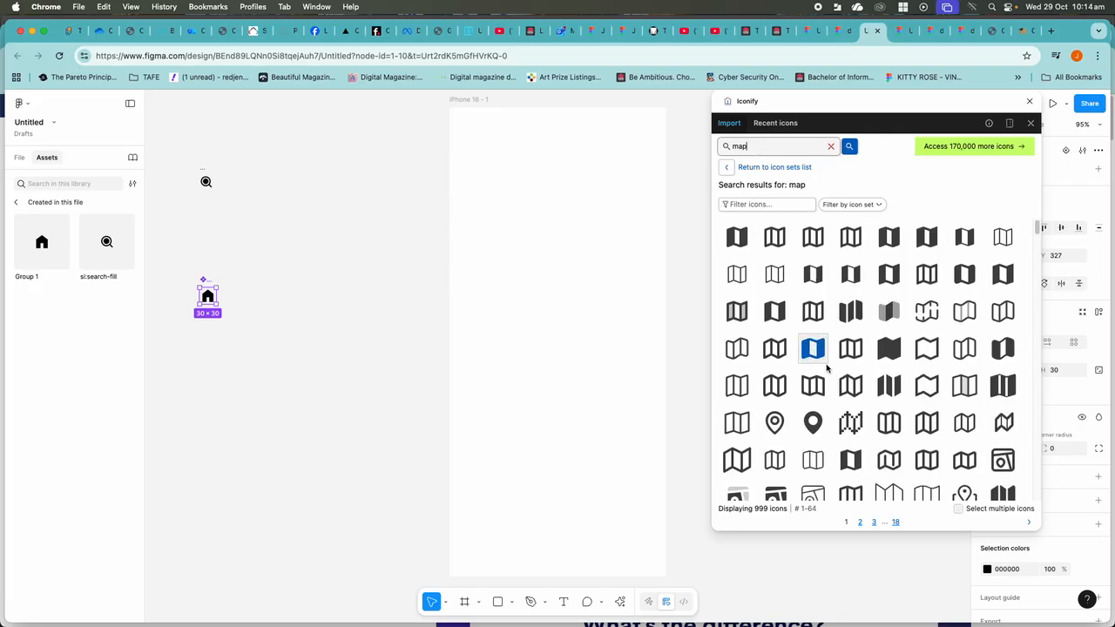
# - Import the solid location pin icon as a component and move it out of the iPhone frame to beside the home component
pyautogui.scroll(-10, 824, 359)
pyautogui.scroll(5, 825, 359)
pyautogui.scroll(-1, 822, 352)
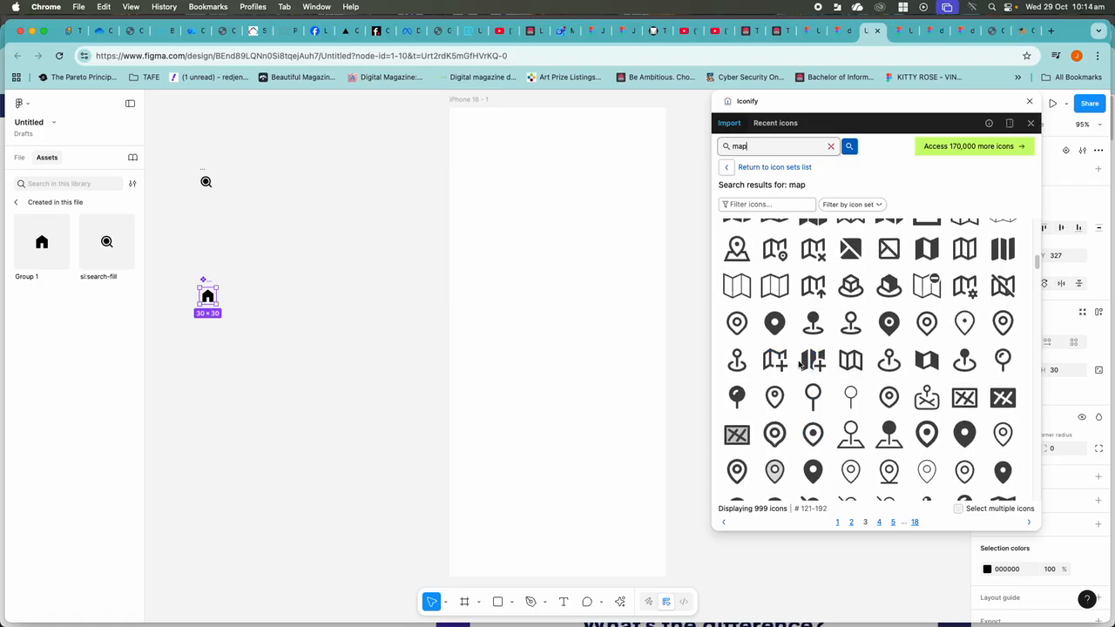
pyautogui.click(776, 328)
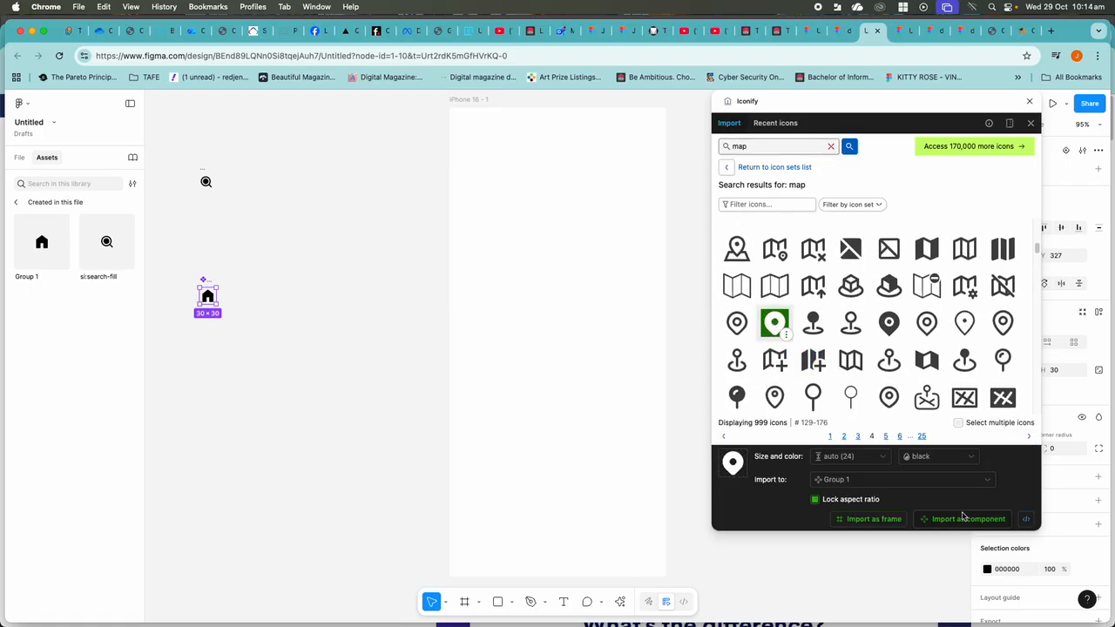
pyautogui.click(966, 519)
pyautogui.click(455, 115)
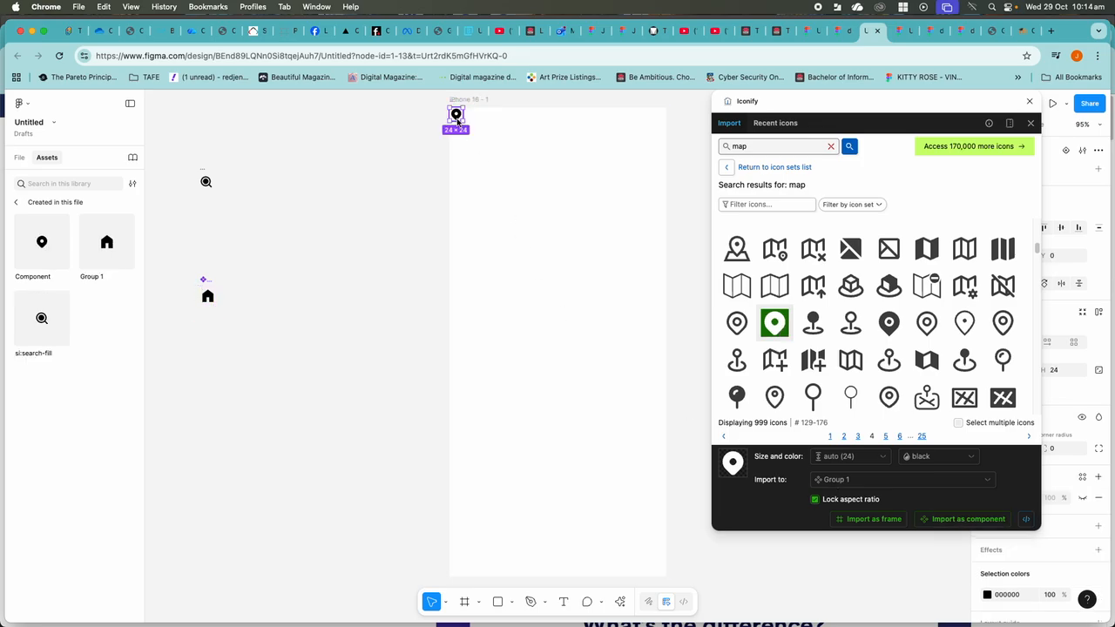
pyautogui.moveTo(455, 115); pyautogui.dragTo(231, 304)
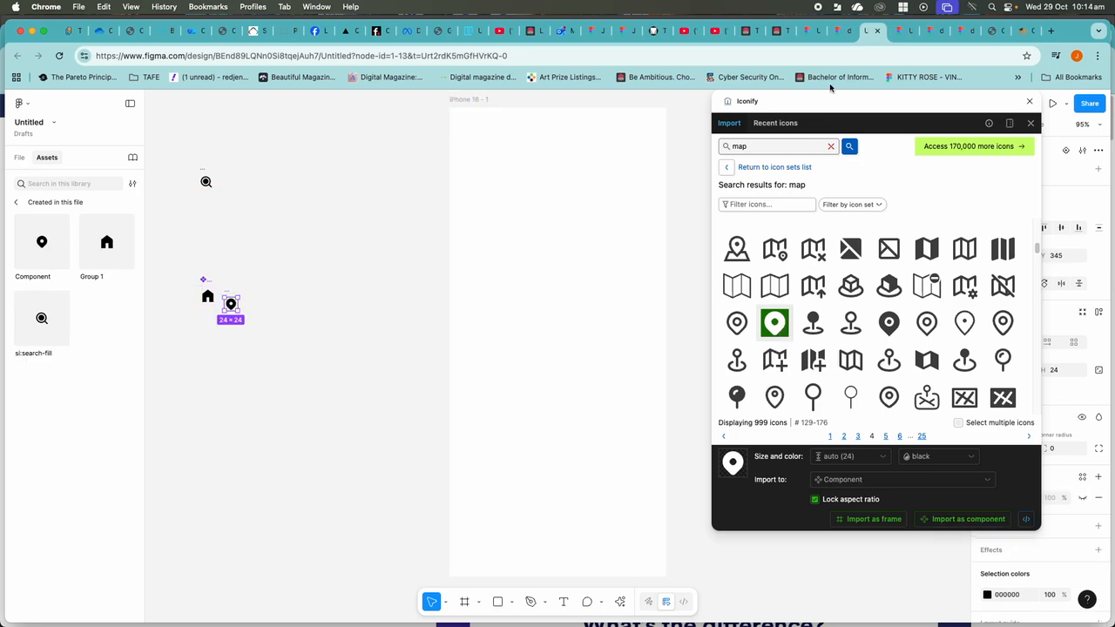
# - Search Iconify for "menu" icons
pyautogui.moveTo(764, 148); pyautogui.dragTo(734, 148)
pyautogui.write('menu')
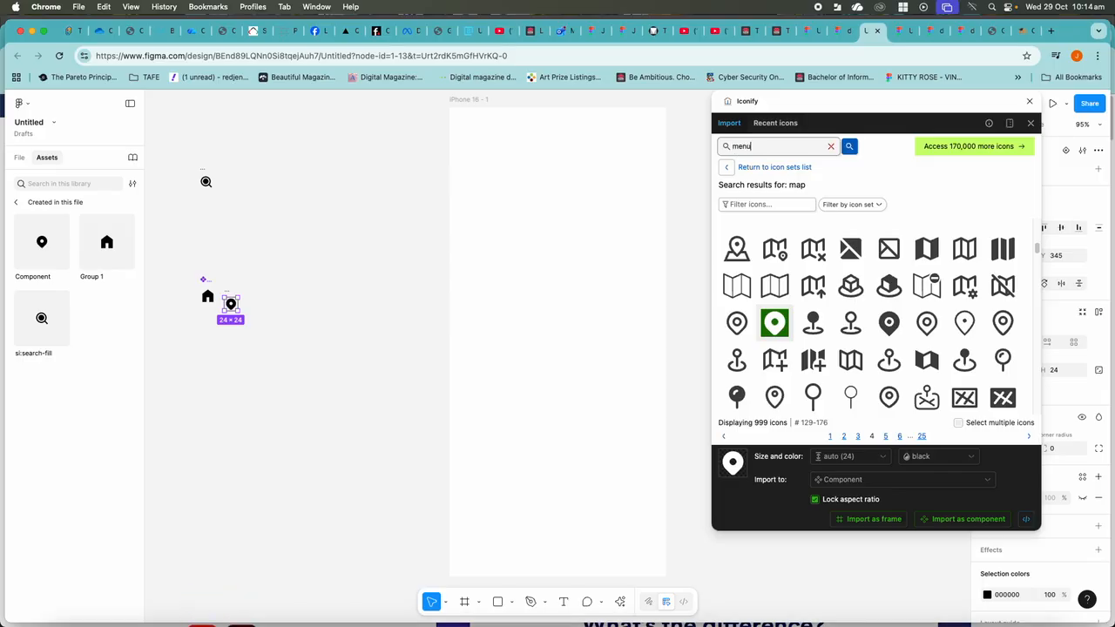
pyautogui.press('Return')
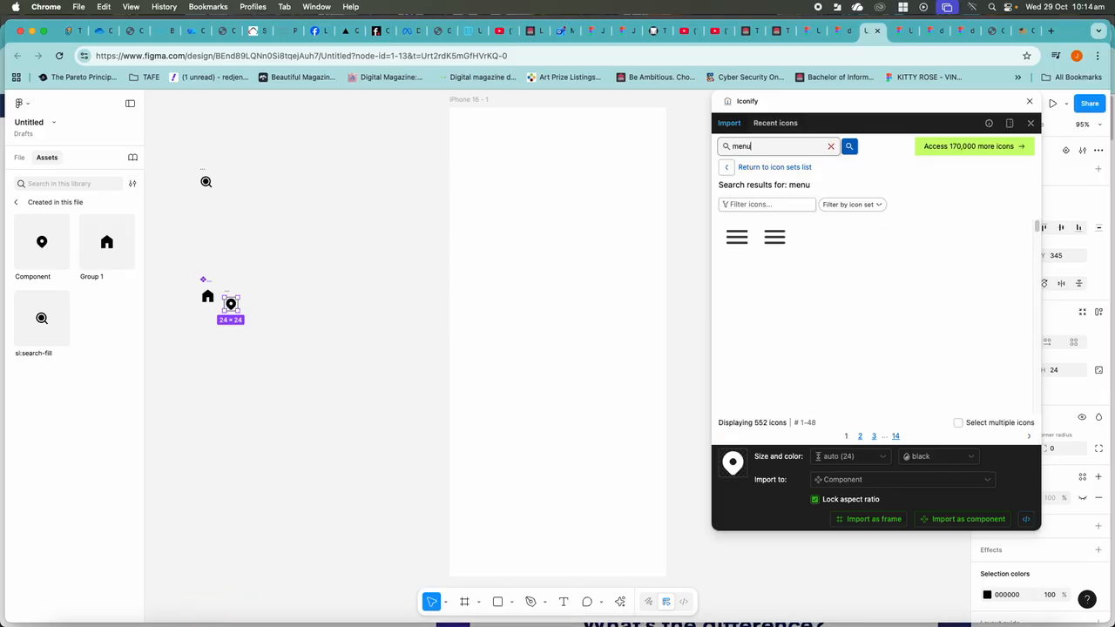
# - Import the thick three-bar menu icon as a component and close the Iconify plugin
pyautogui.scroll(-3, 863, 314)
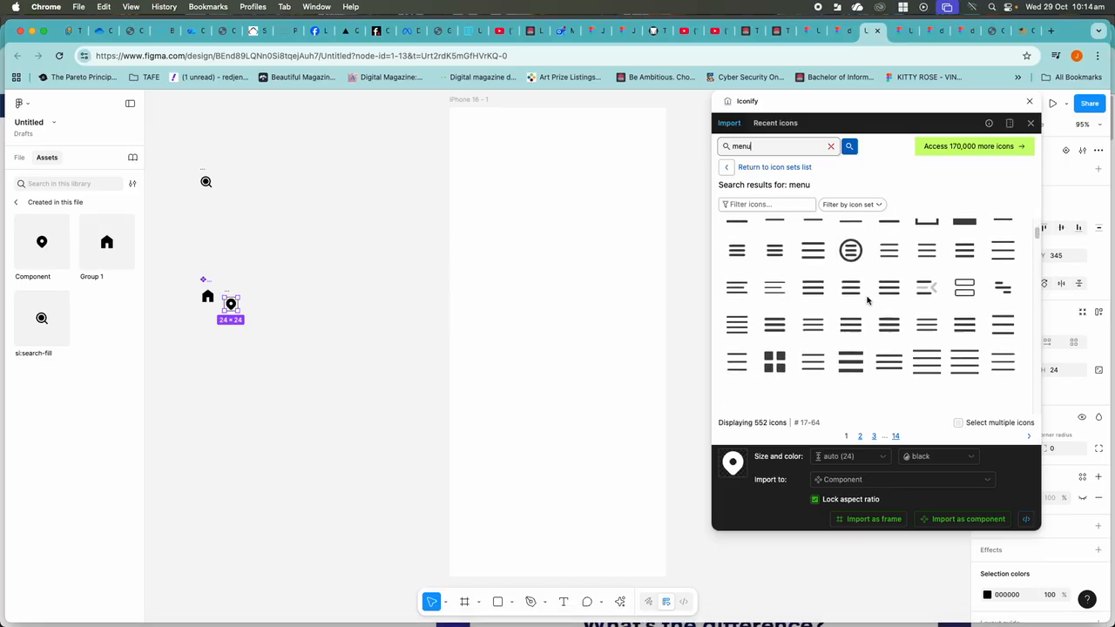
pyautogui.click(851, 338)
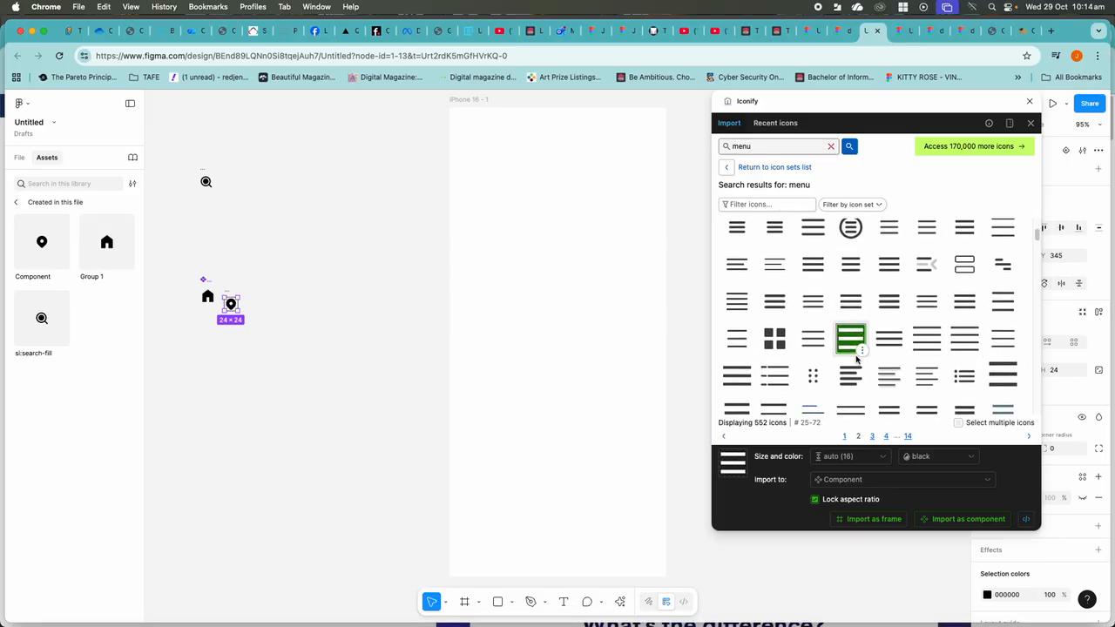
pyautogui.click(978, 520)
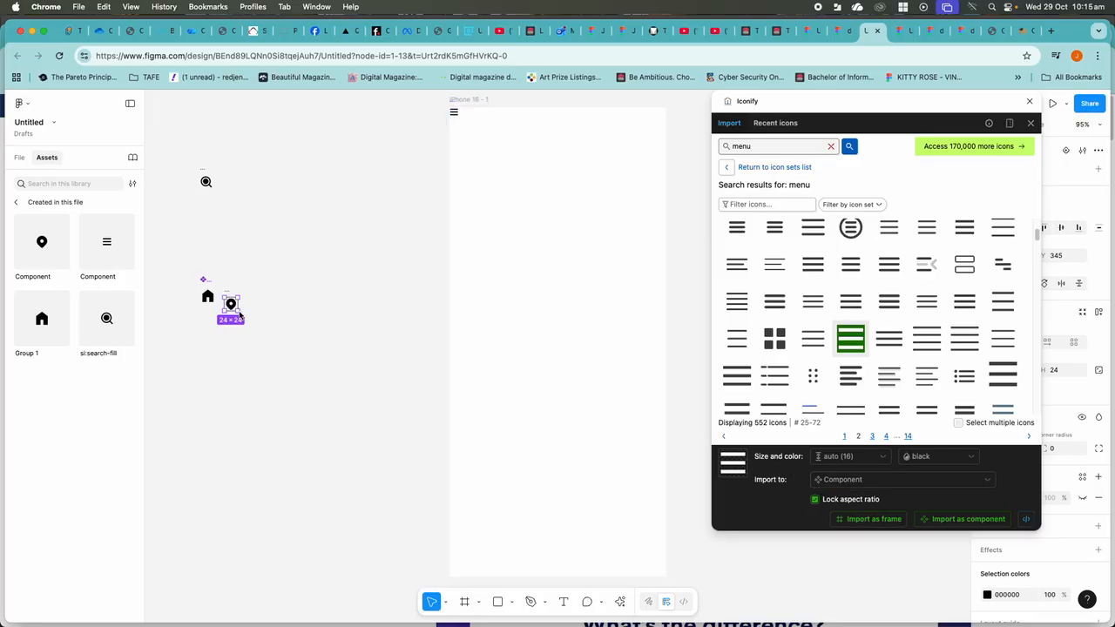
pyautogui.click(1030, 102)
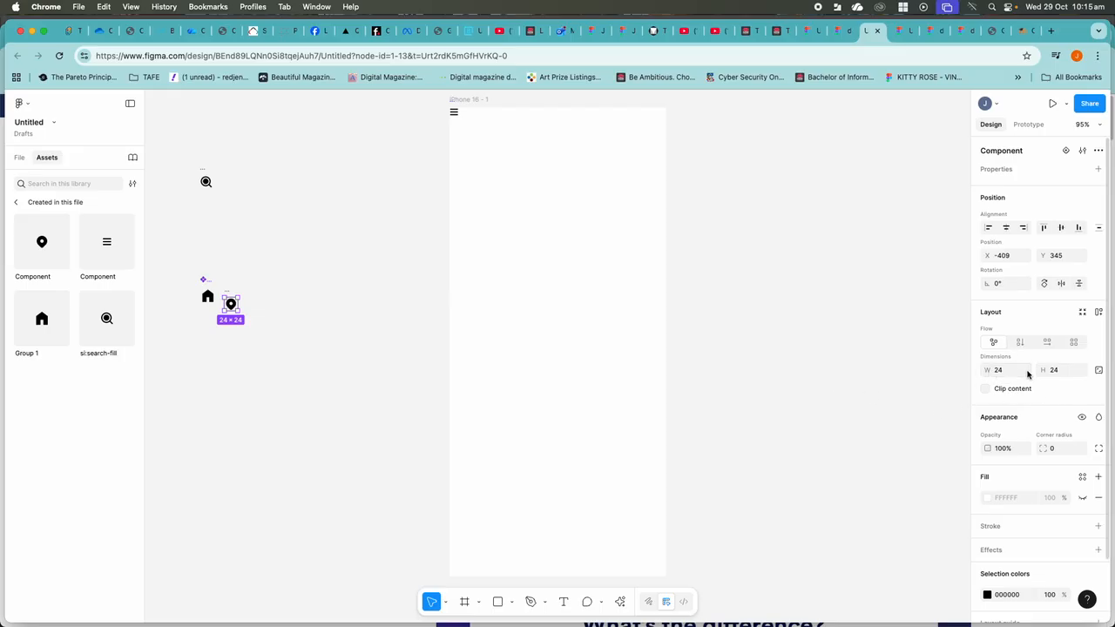
# - Set the location pin component's width and height to 40 × 40
pyautogui.click(1061, 372)
pyautogui.click(998, 372)
pyautogui.press('BackSpace')
pyautogui.press('Return')
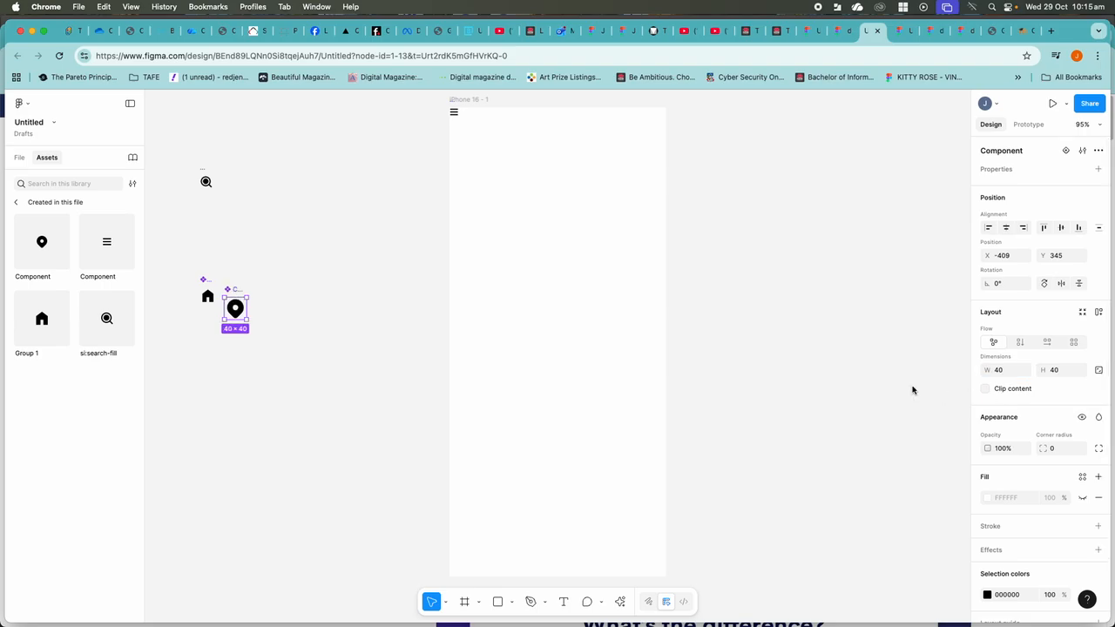
# - Set the home component's height and width to 40 × 40
pyautogui.click(207, 296)
pyautogui.click(1055, 370)
pyautogui.press('BackSpace')
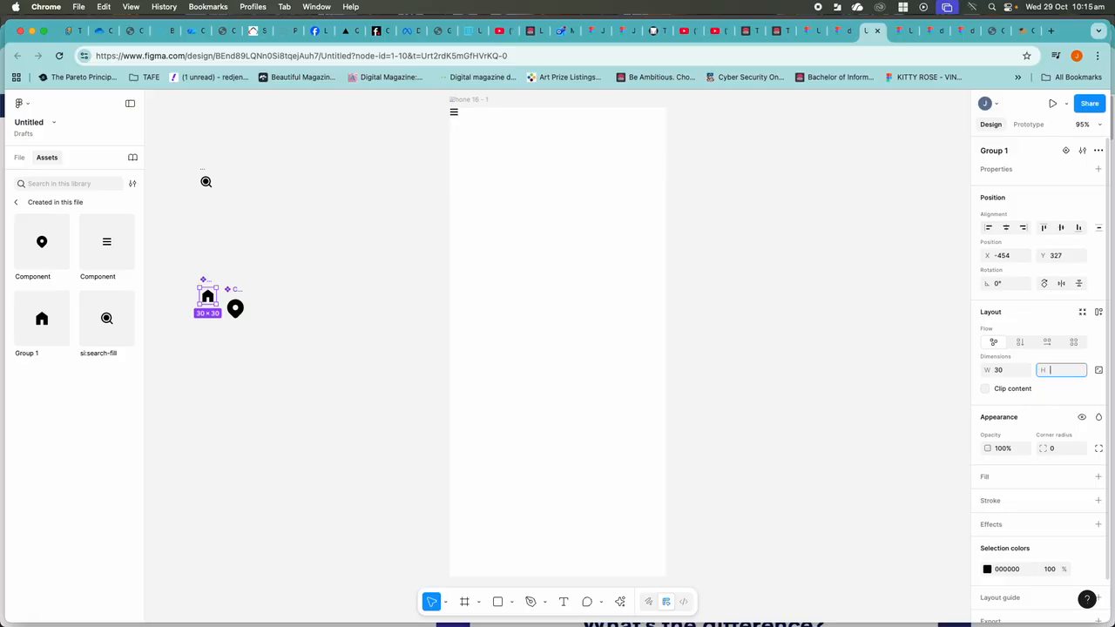
pyautogui.press('Return')
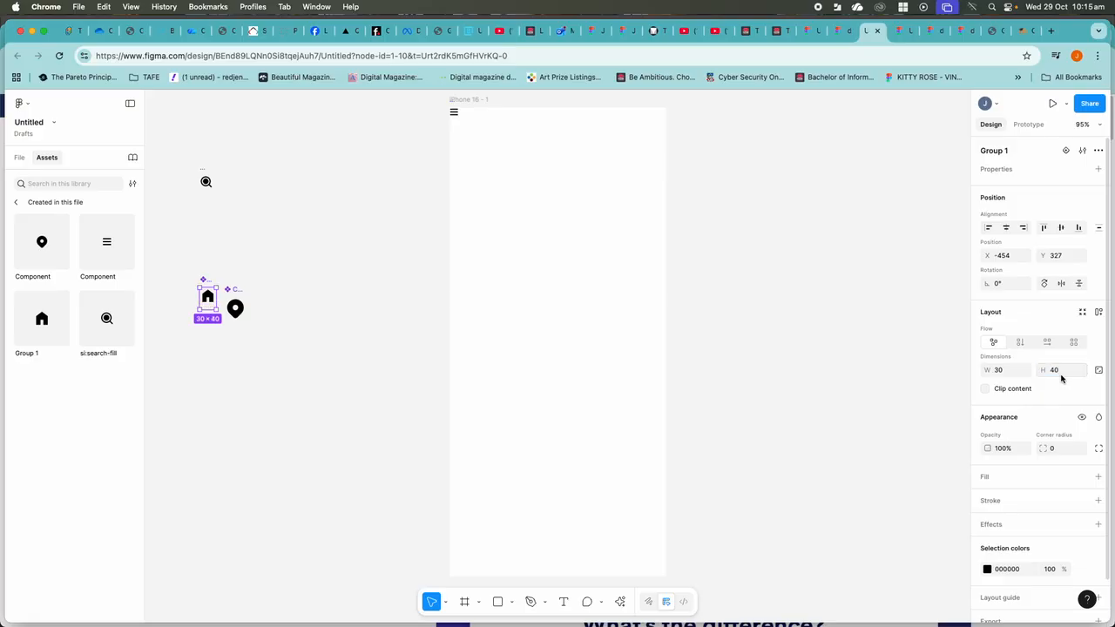
pyautogui.click(998, 372)
pyautogui.press('BackSpace')
pyautogui.press('Return')
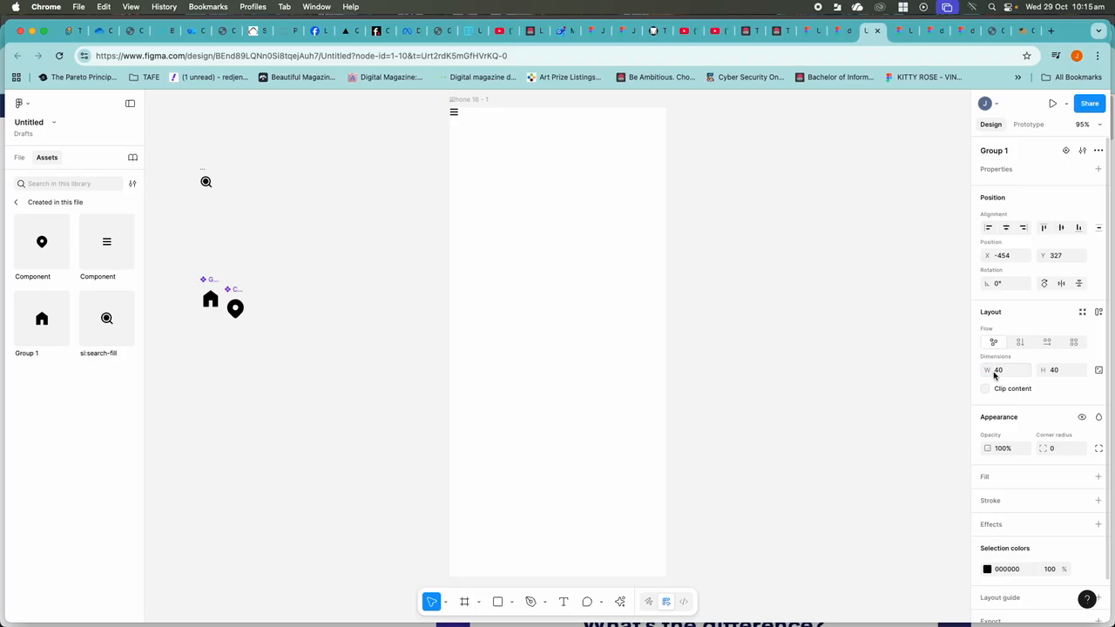
# - Resize the search component to 40 × 40 and line up the home and location pin components in a row beside it
pyautogui.click(206, 181)
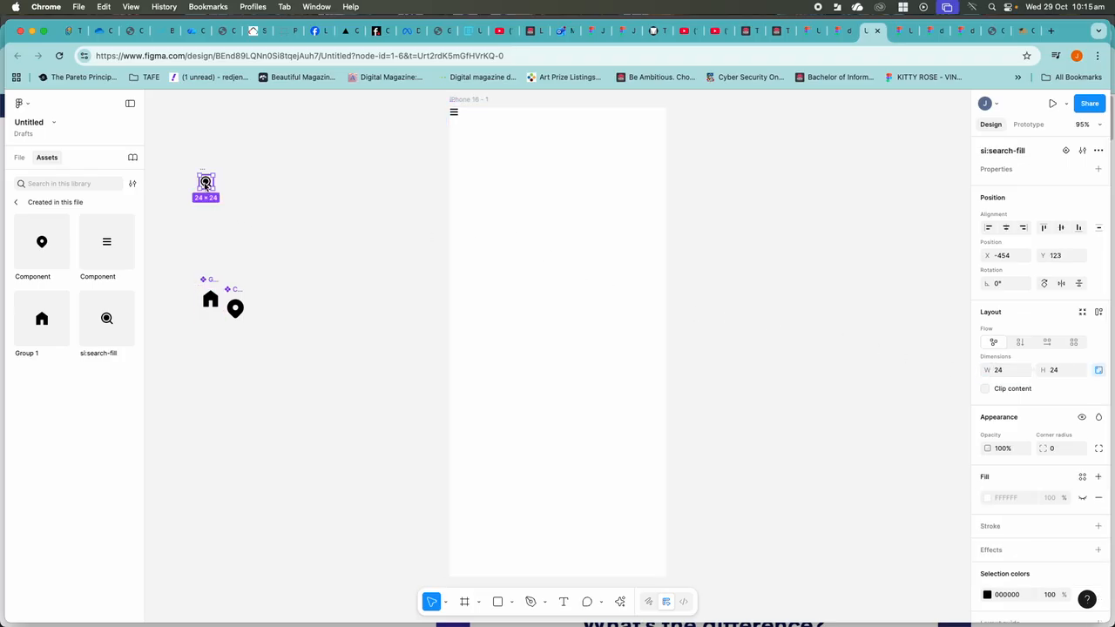
pyautogui.click(1052, 370)
pyautogui.press('BackSpace')
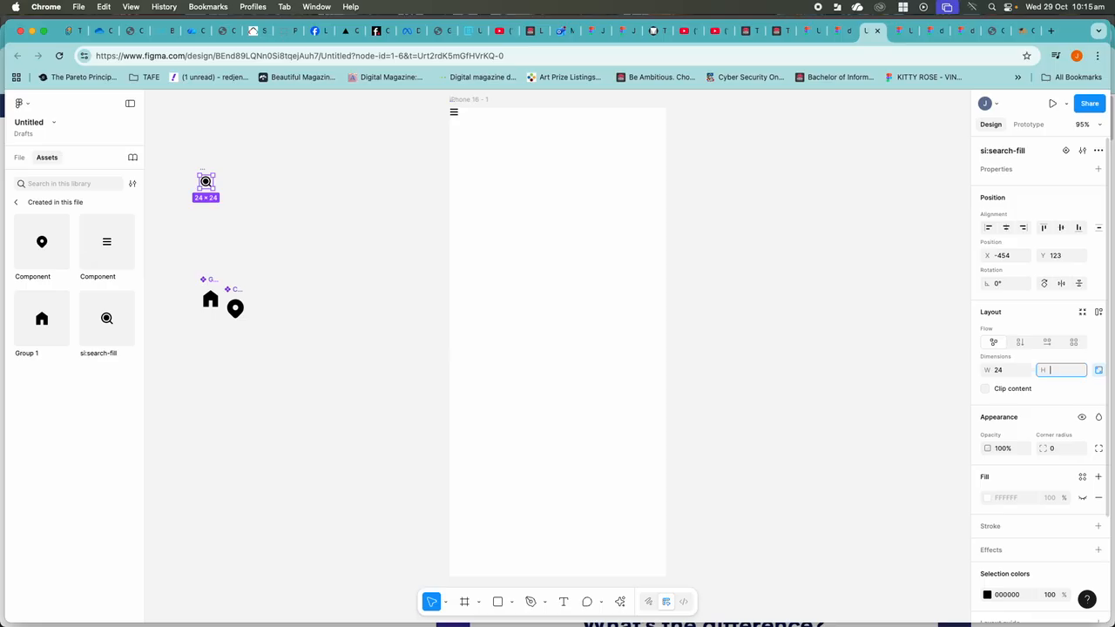
pyautogui.click(1007, 373)
pyautogui.press('BackSpace')
pyautogui.write('4')
pyautogui.press('Return')
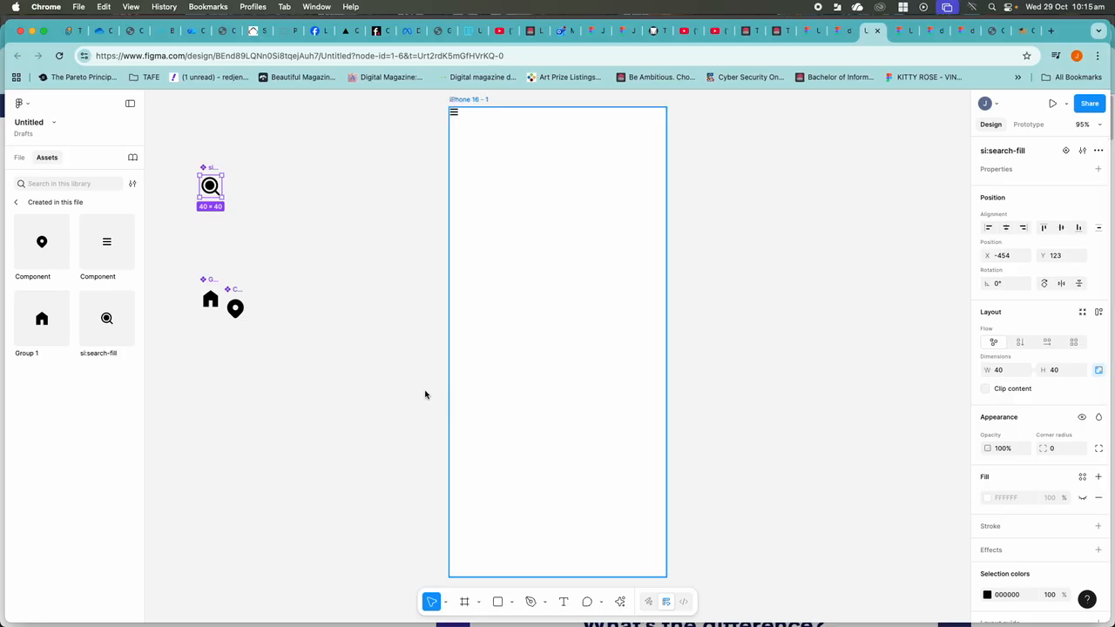
pyautogui.moveTo(213, 300); pyautogui.dragTo(242, 188)
pyautogui.moveTo(228, 292); pyautogui.dragTo(261, 172)
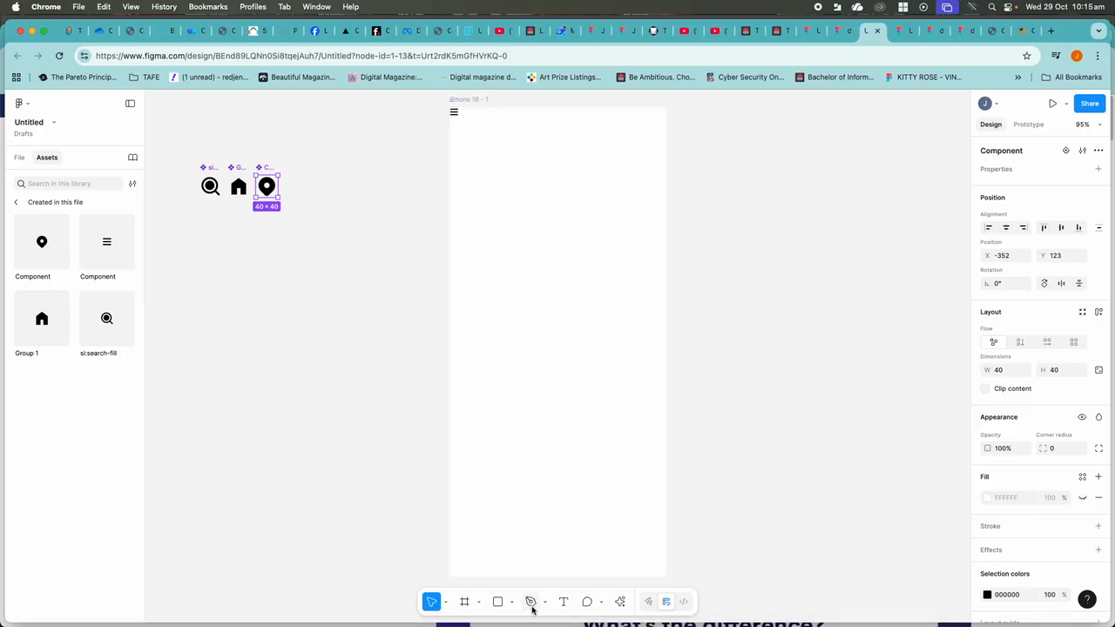
# - Add a second iPhone 16 frame, move it below the row of icons, and shorten it to a bar about 393 × 62
pyautogui.click(466, 603)
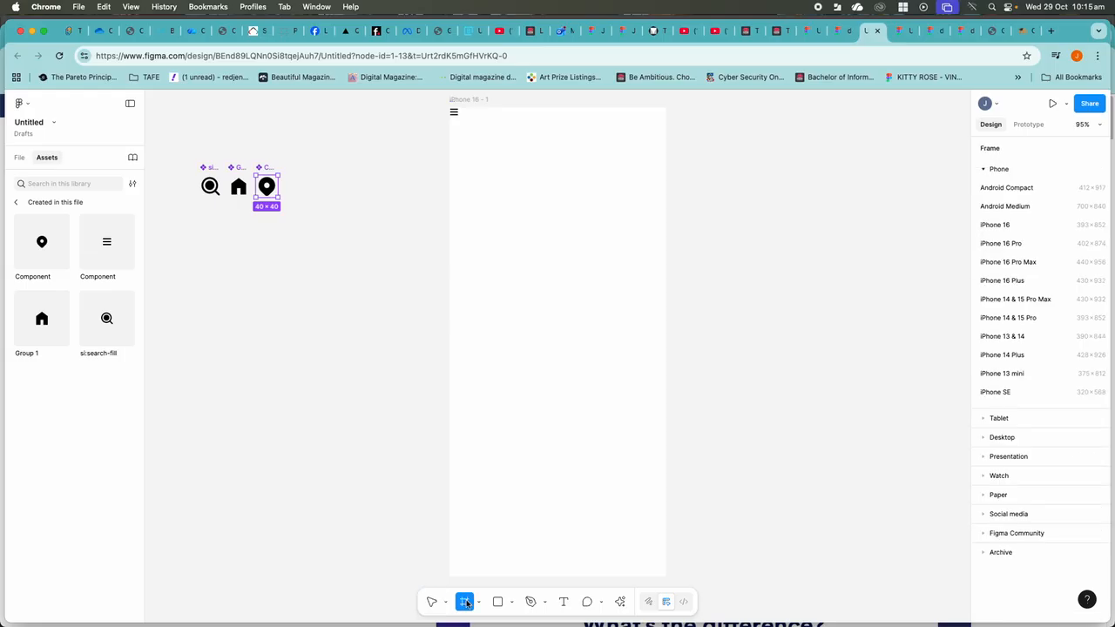
pyautogui.click(992, 225)
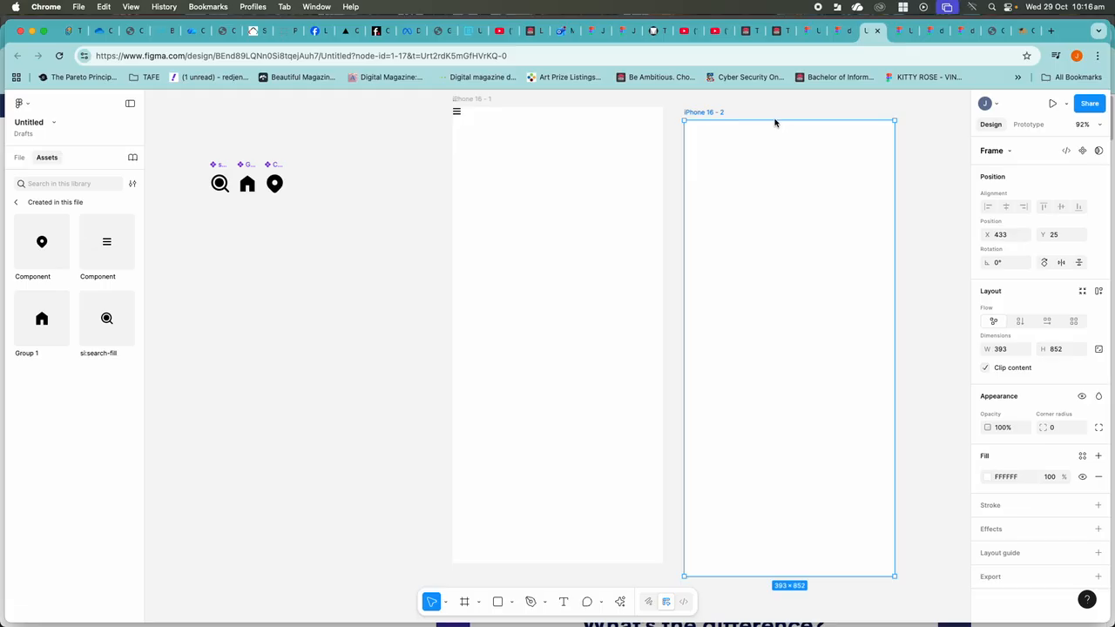
pyautogui.moveTo(775, 121); pyautogui.dragTo(286, 246)
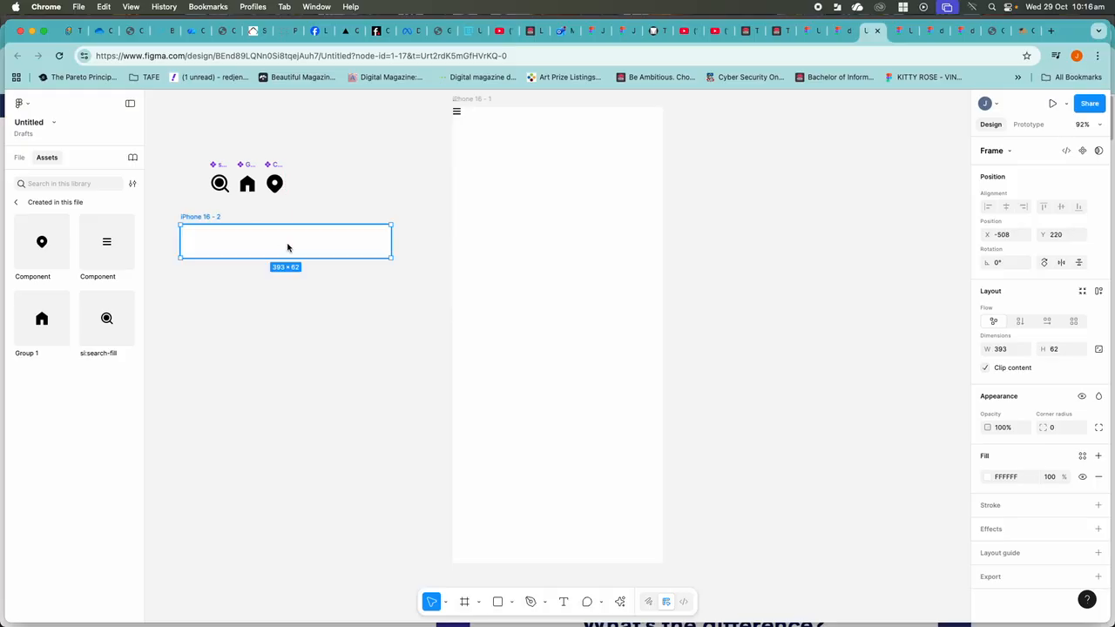
# - Move the search, home and location pin components into the new bar frame, evenly spaced in one row
pyautogui.moveTo(223, 187); pyautogui.dragTo(217, 243)
pyautogui.moveTo(247, 183); pyautogui.dragTo(246, 243)
pyautogui.moveTo(274, 185); pyautogui.dragTo(276, 242)
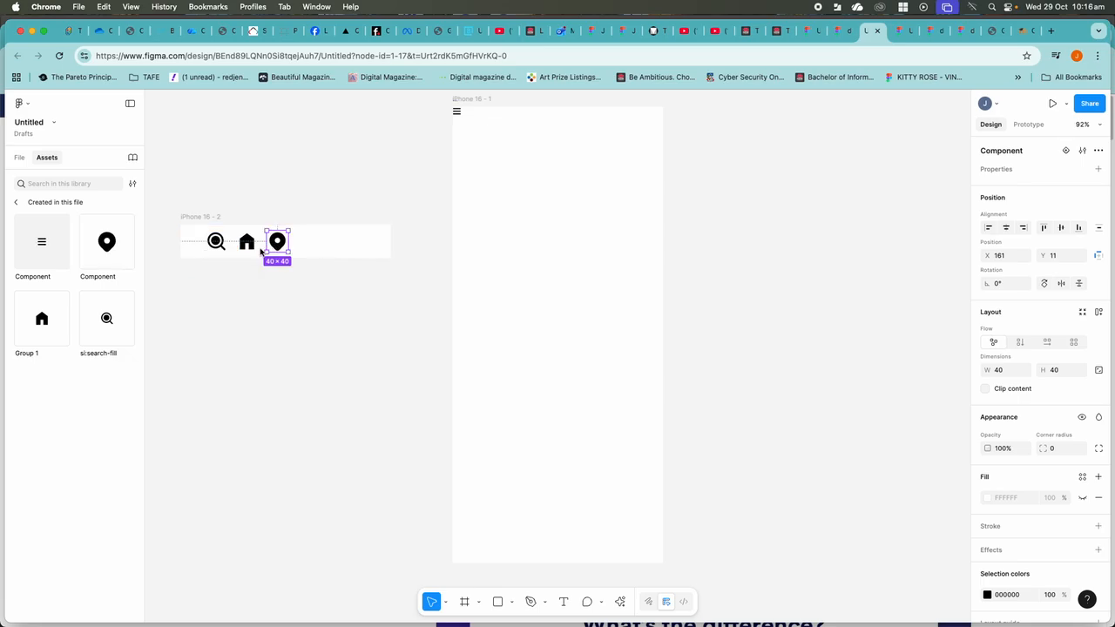
# - Add auto layout to the bar frame holding the three icons
pyautogui.click(203, 218)
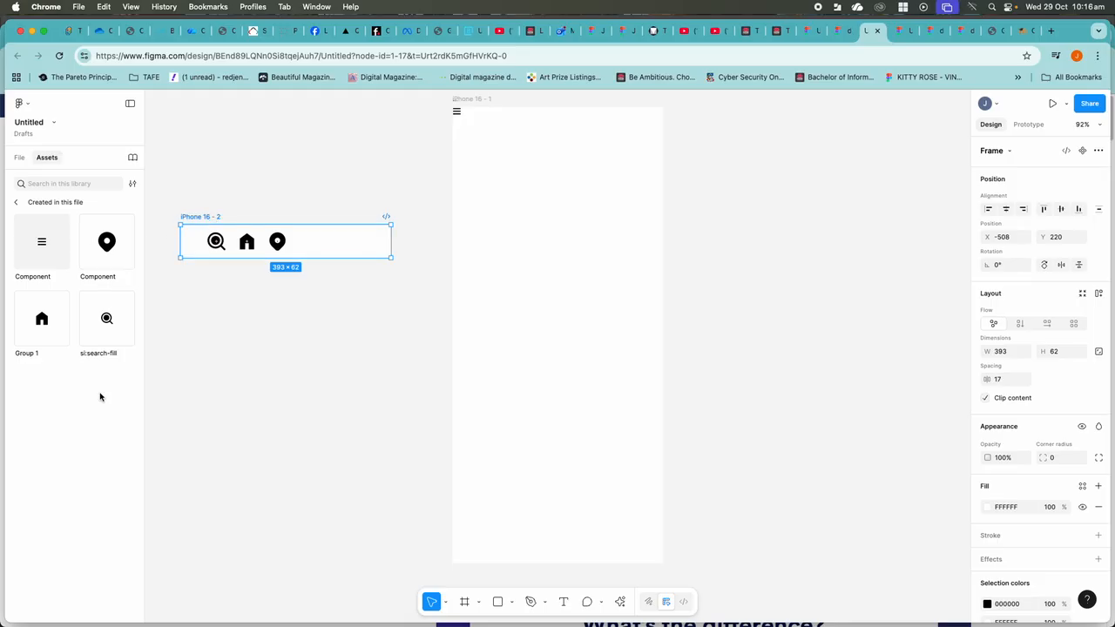
pyautogui.rightClick(214, 220)
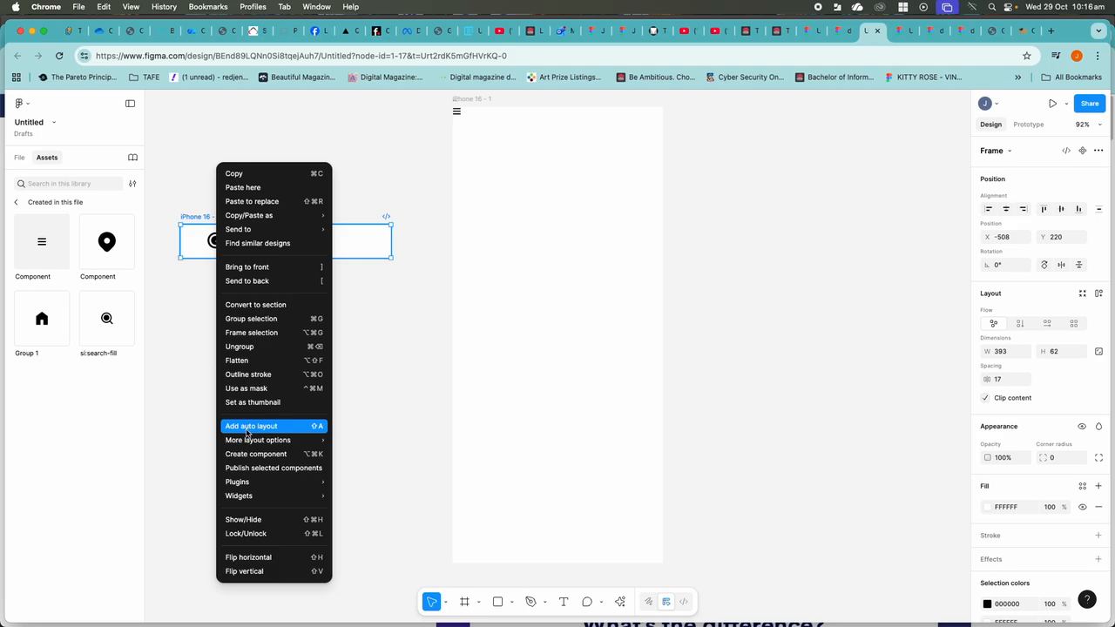
pyautogui.click(249, 427)
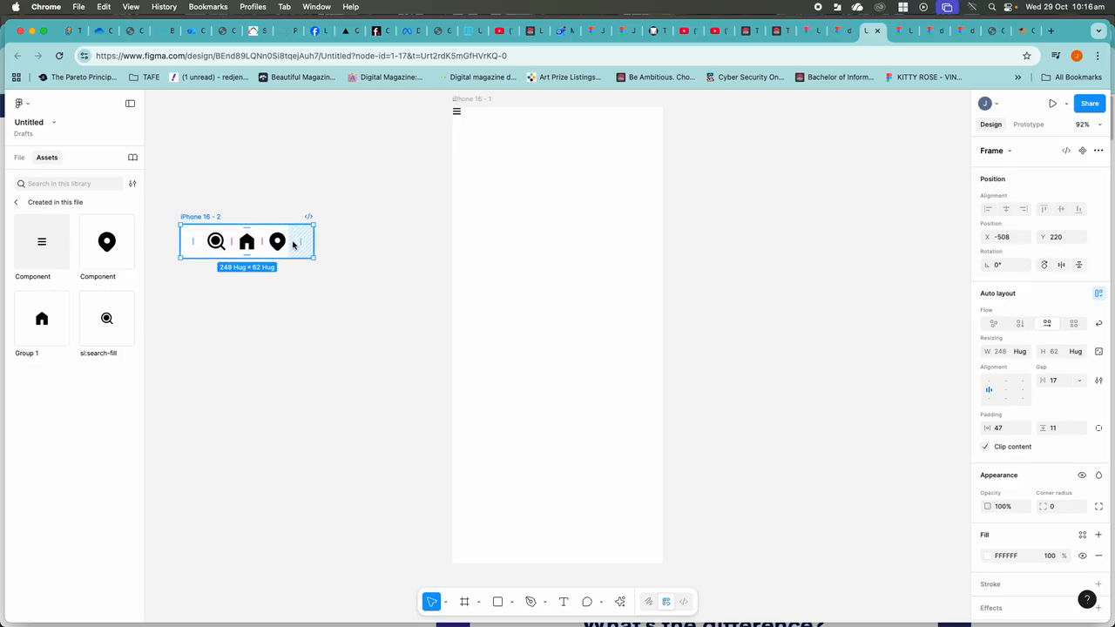
# - Change the bar frame's fill to light blue 42C3E0
pyautogui.click(988, 555)
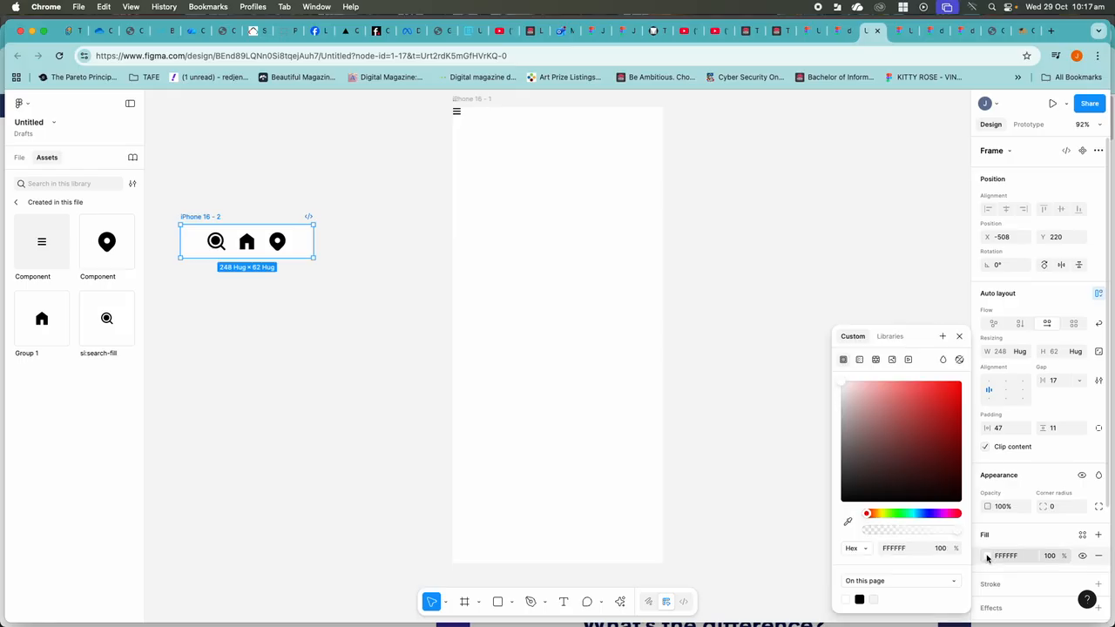
pyautogui.click(915, 515)
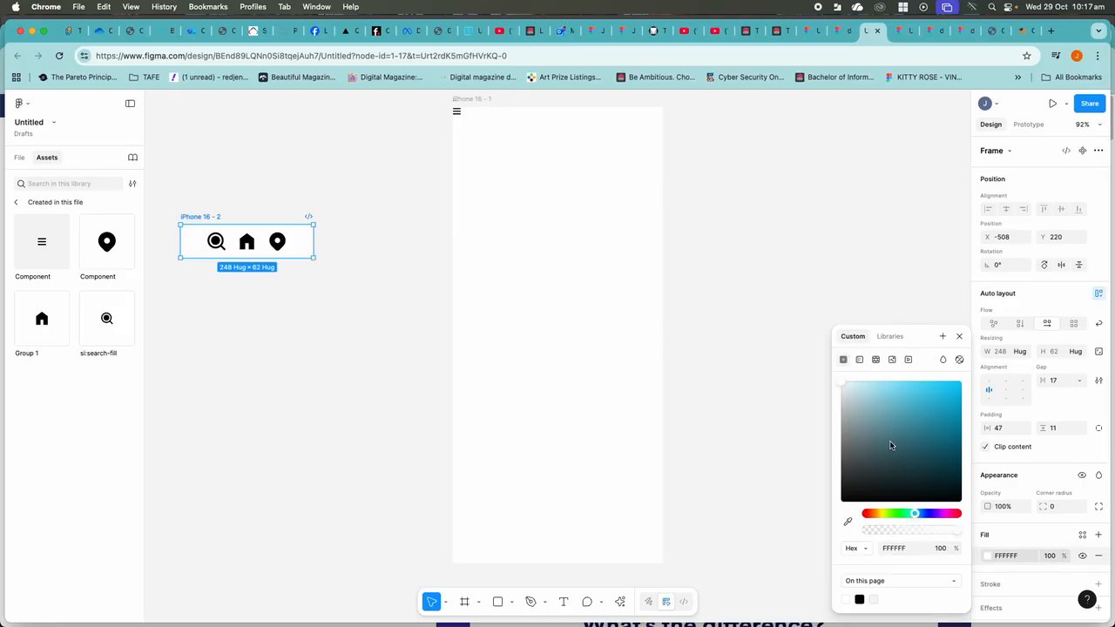
pyautogui.click(926, 398)
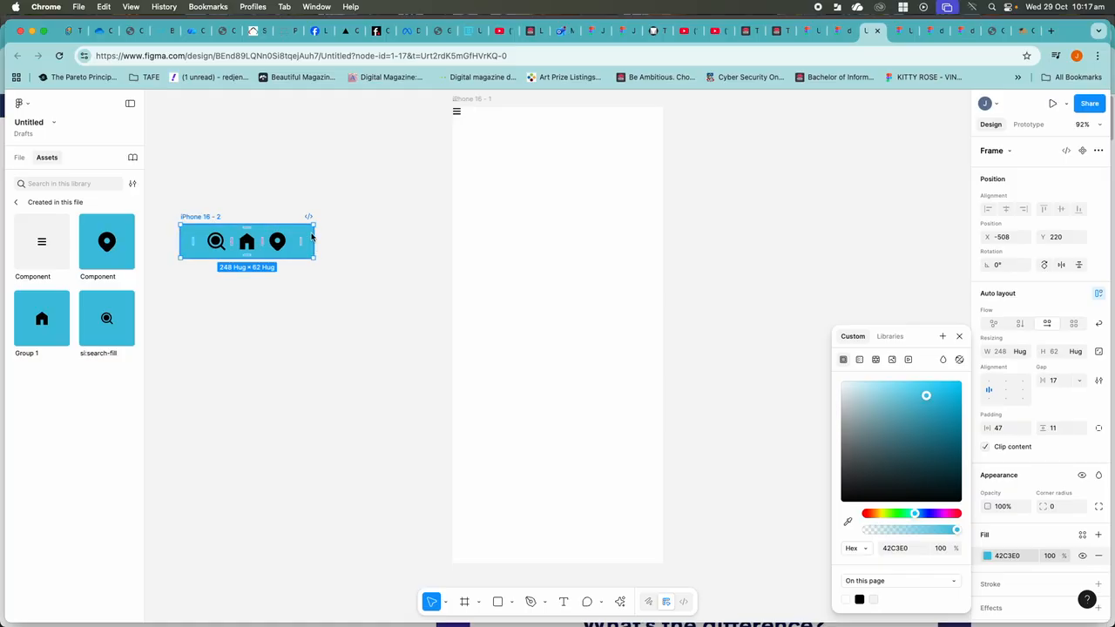
# - Center the icons in the bar frame's auto layout and widen the bar to about 277
pyautogui.moveTo(314, 244)
pyautogui.mouseDown()
pyautogui.moveTo(416, 248)
pyautogui.moveTo(316, 252)
pyautogui.mouseUp()
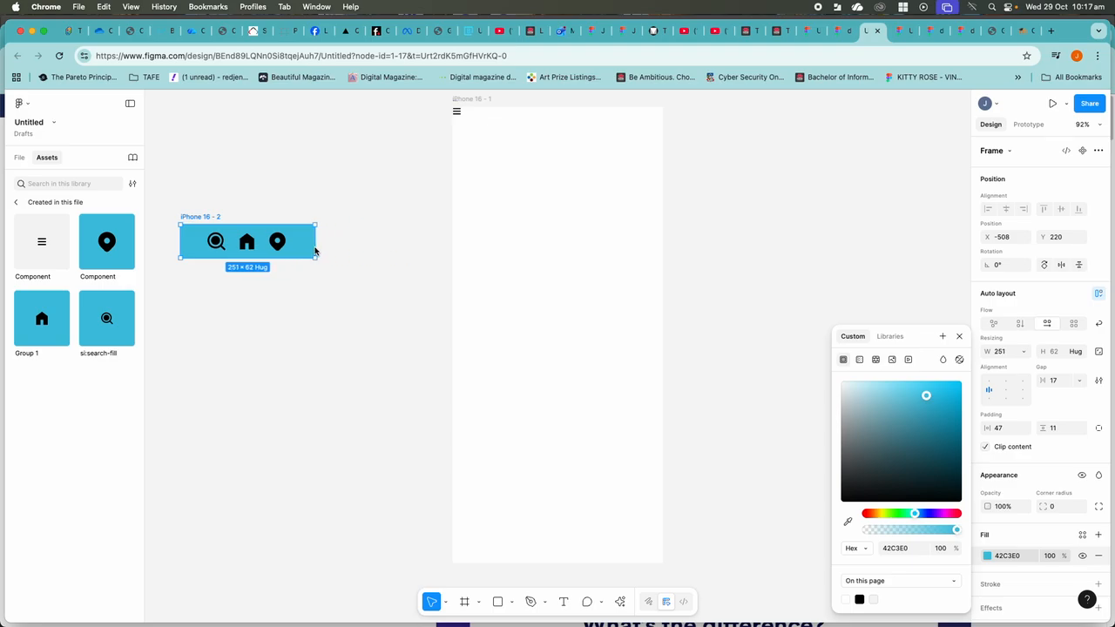
pyautogui.click(1006, 392)
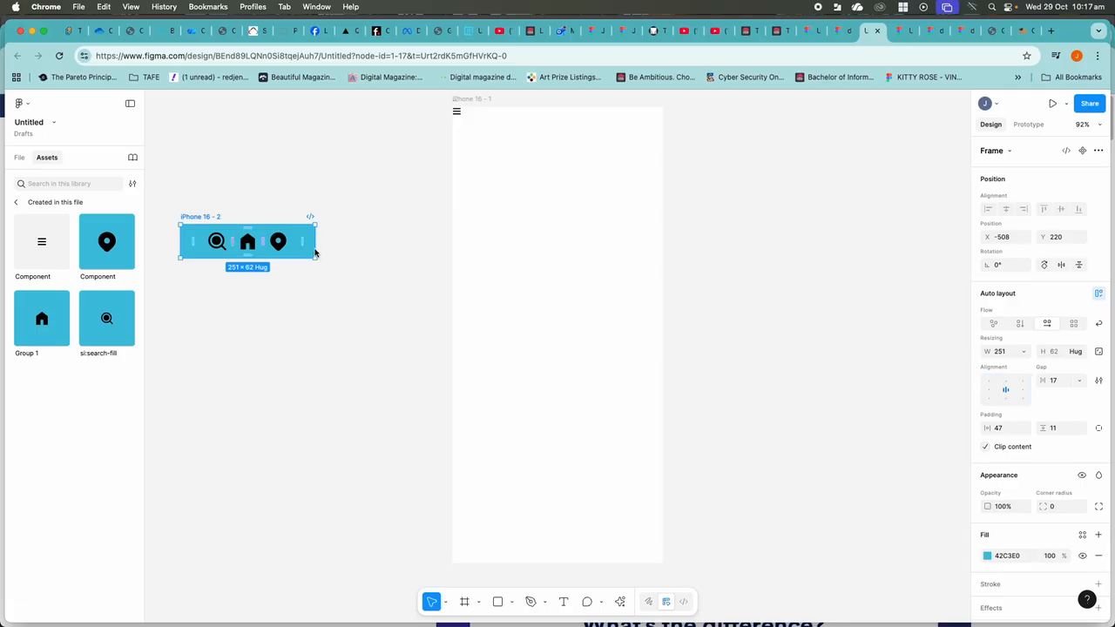
pyautogui.moveTo(316, 243)
pyautogui.mouseDown()
pyautogui.moveTo(410, 249)
pyautogui.moveTo(282, 254)
pyautogui.moveTo(328, 256)
pyautogui.mouseUp()
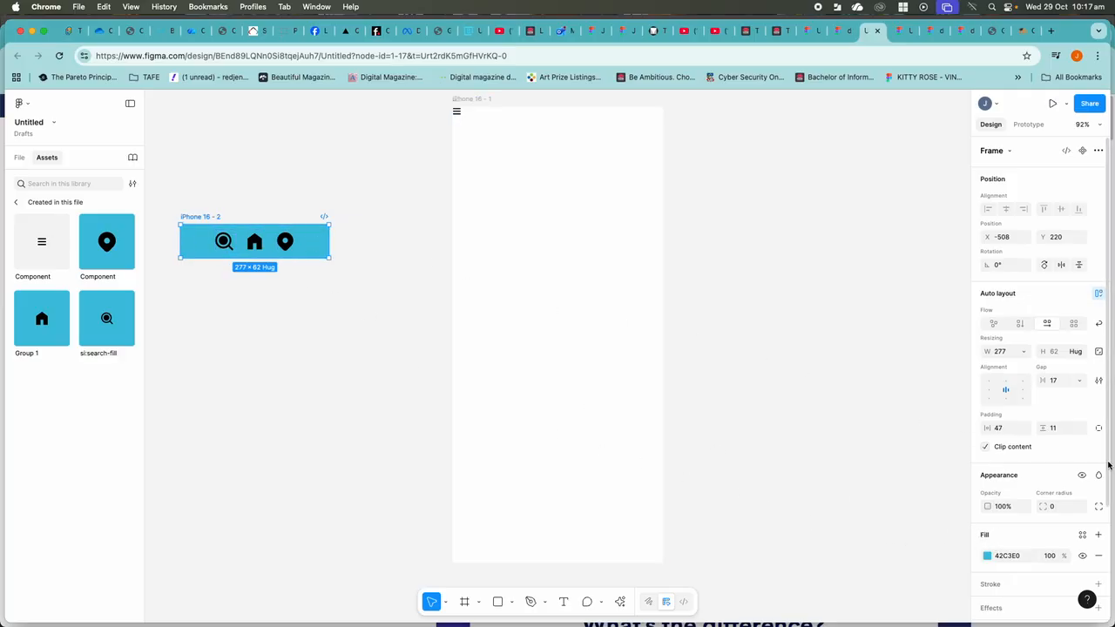
# - Set the gap between the icons in the bar frame's auto layout to 20
pyautogui.click(1082, 382)
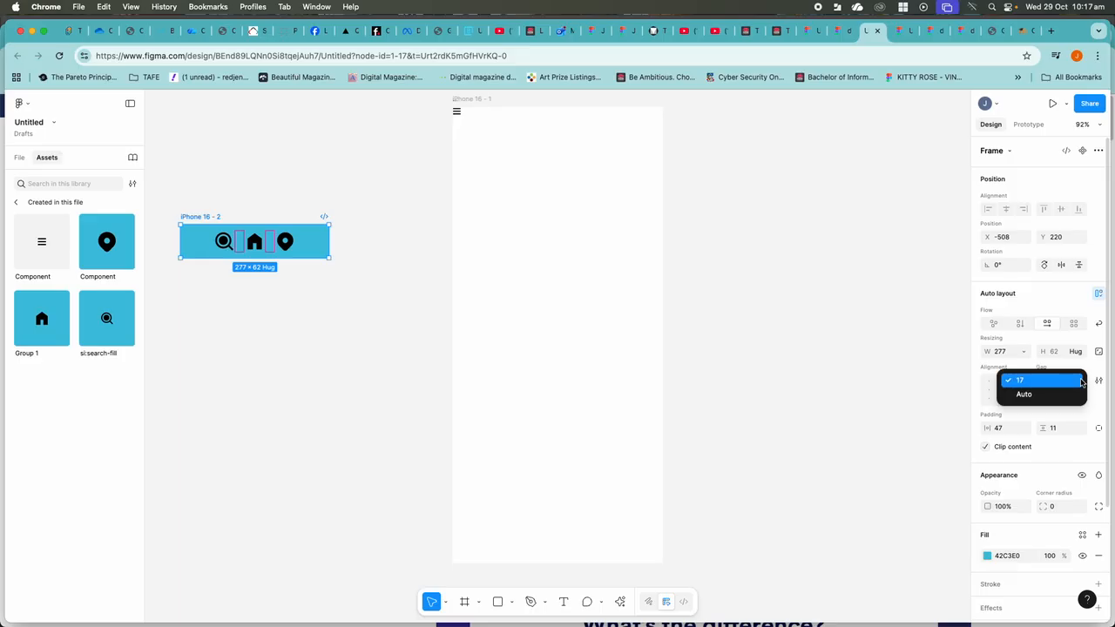
pyautogui.click(1077, 381)
pyautogui.click(1058, 381)
pyautogui.moveTo(1059, 381); pyautogui.dragTo(1046, 381)
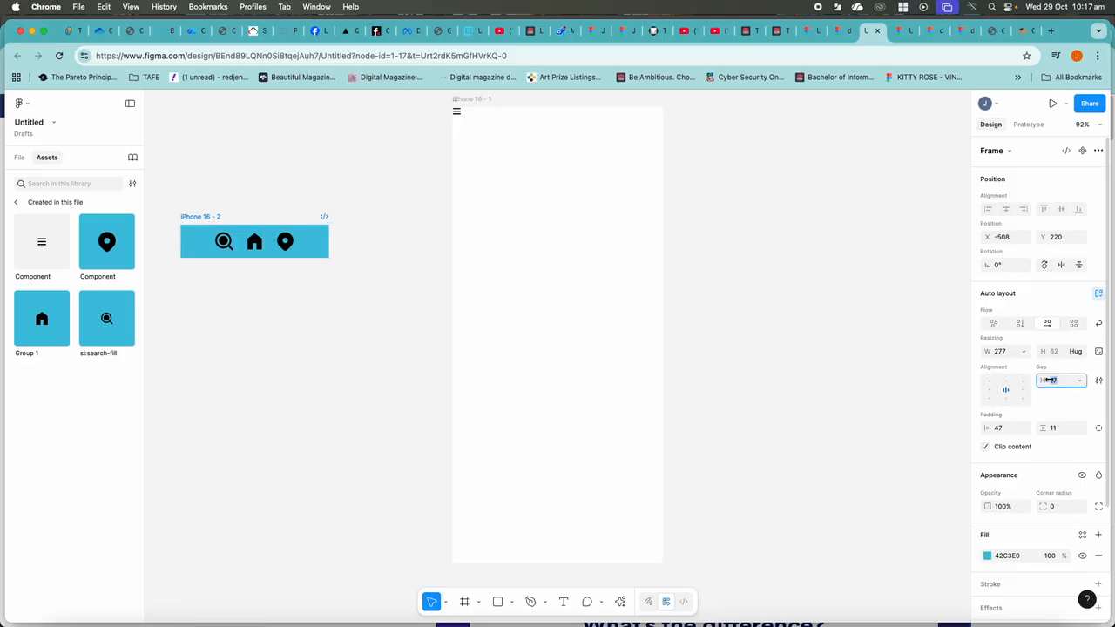
pyautogui.press('BackSpace')
pyautogui.write('2')
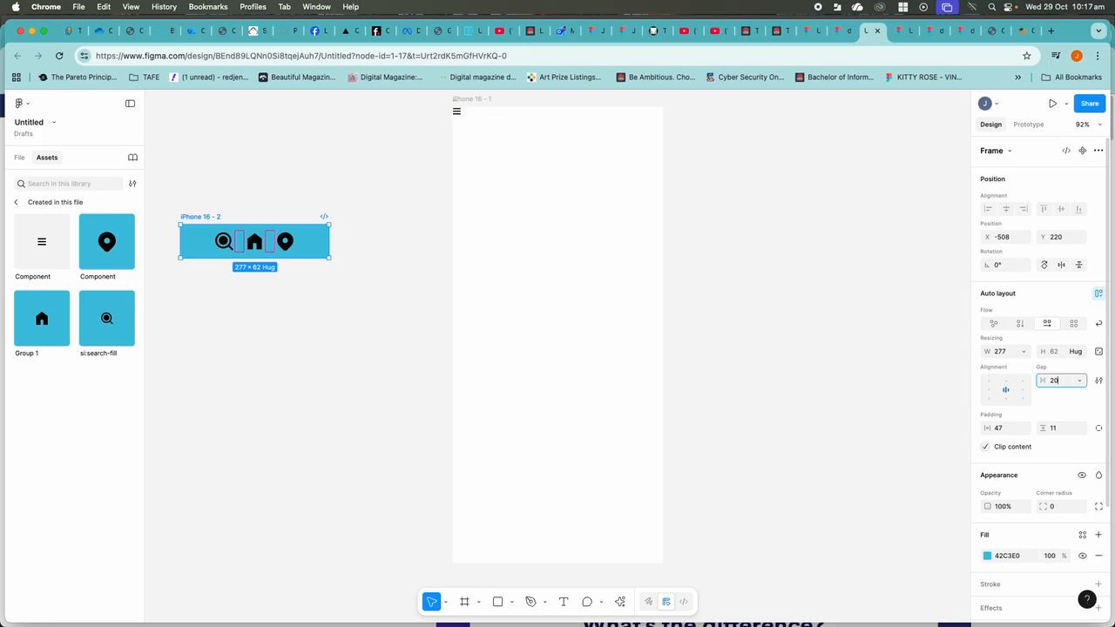
pyautogui.write('0')
pyautogui.press('Return')
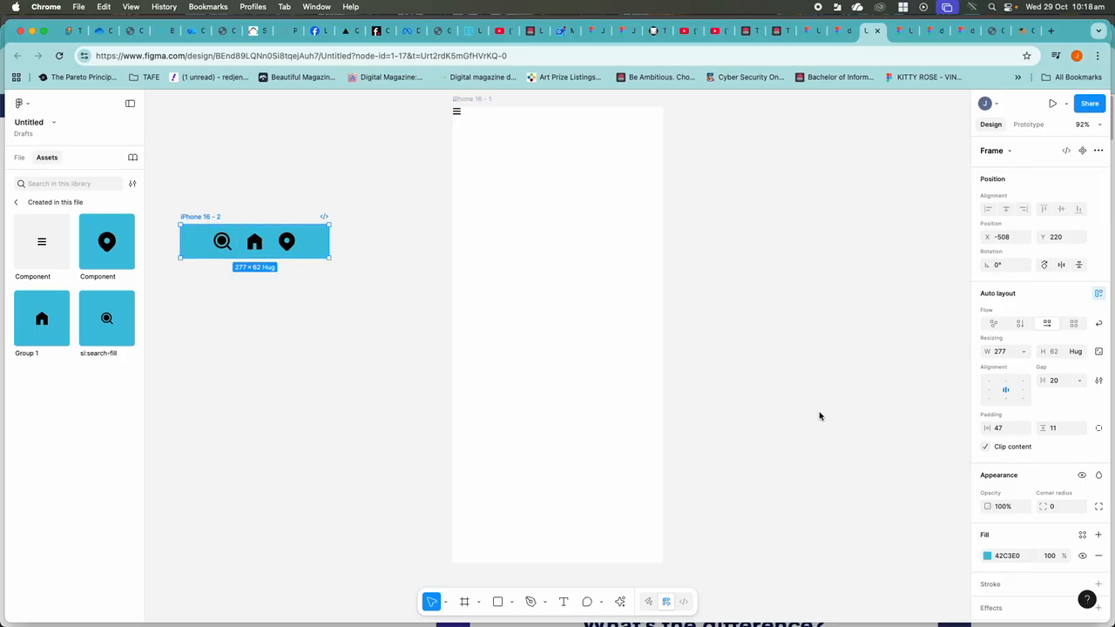
# - Set the bar frame's horizontal padding to 10
pyautogui.click(1008, 428)
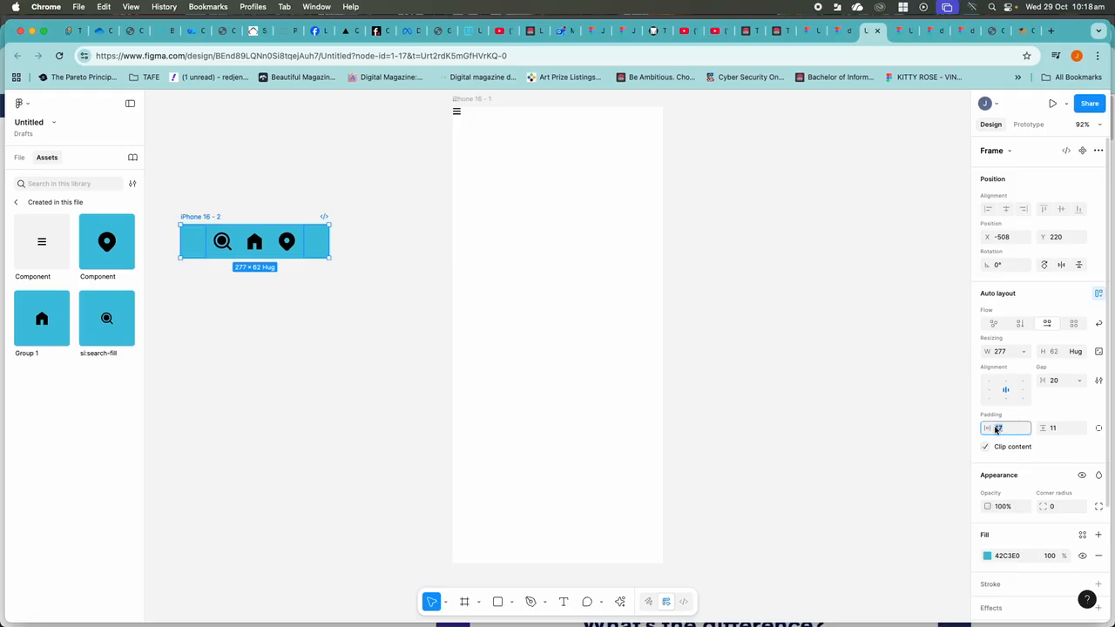
pyautogui.click(1063, 428)
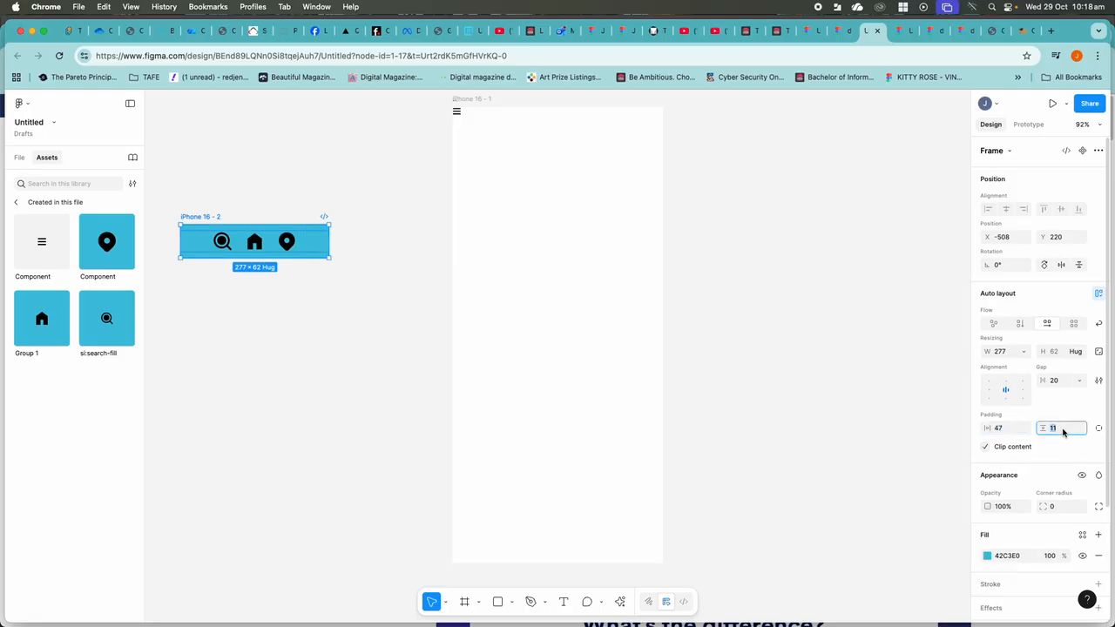
pyautogui.click(1000, 429)
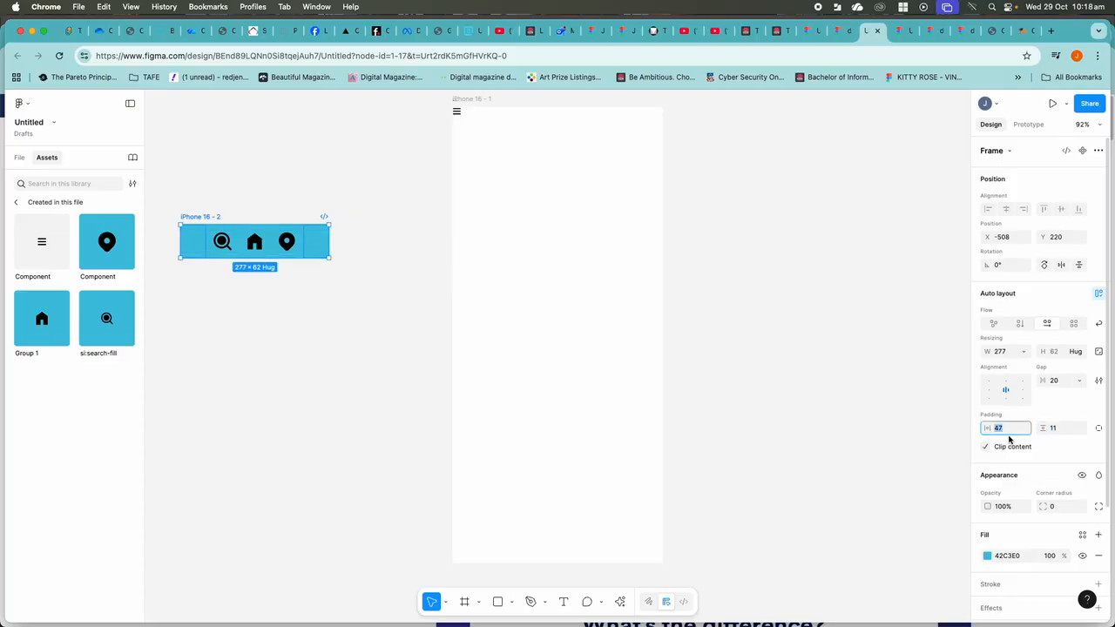
pyautogui.press('BackSpace')
pyautogui.write('10')
pyautogui.press('Return')
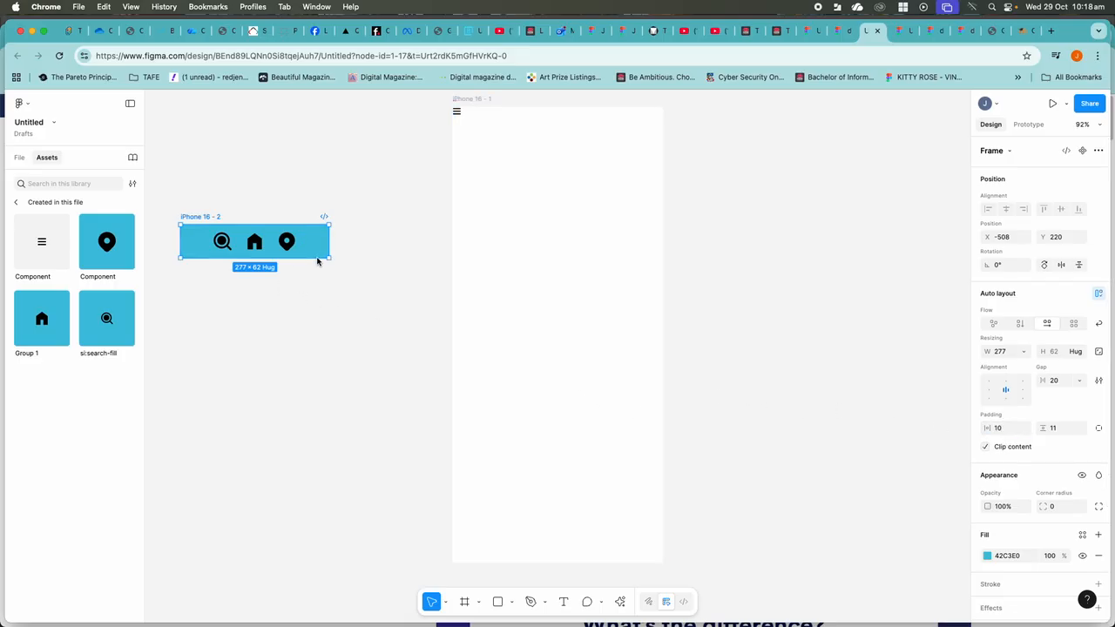
# - Widen the bar frame to about 292 and set its horizontal padding to 20
pyautogui.moveTo(329, 249)
pyautogui.mouseDown()
pyautogui.moveTo(268, 246)
pyautogui.moveTo(337, 250)
pyautogui.mouseUp()
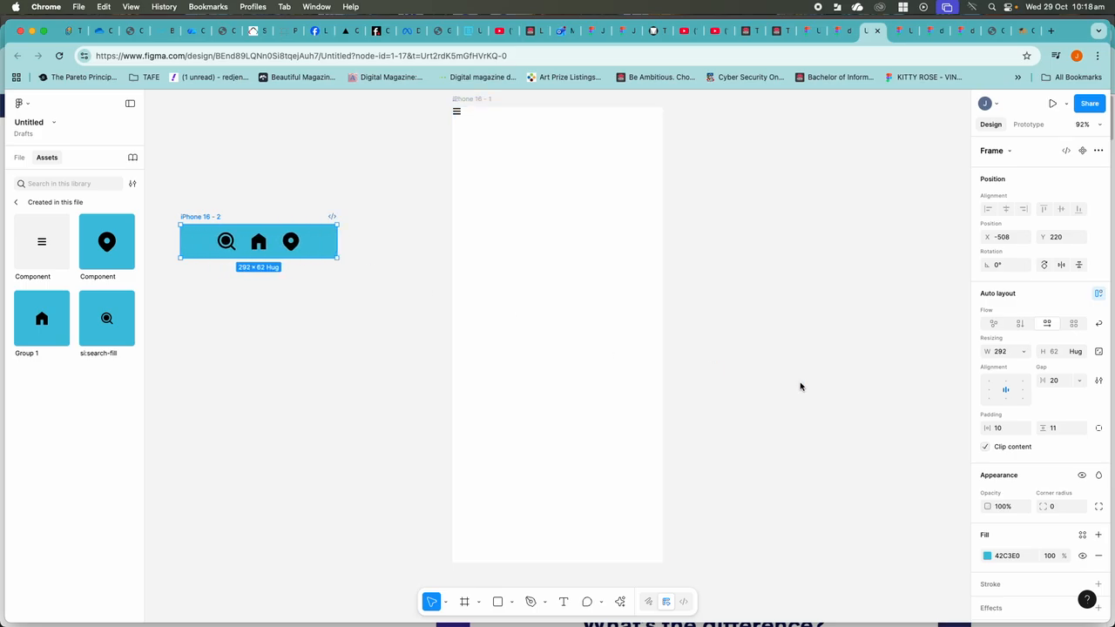
pyautogui.click(1003, 428)
pyautogui.press('BackSpace')
pyautogui.write('20')
pyautogui.press('Return')
# - Turn the light blue bar frame with its three icons into a component
pyautogui.doubleClick(201, 217)
pyautogui.rightClick(196, 218)
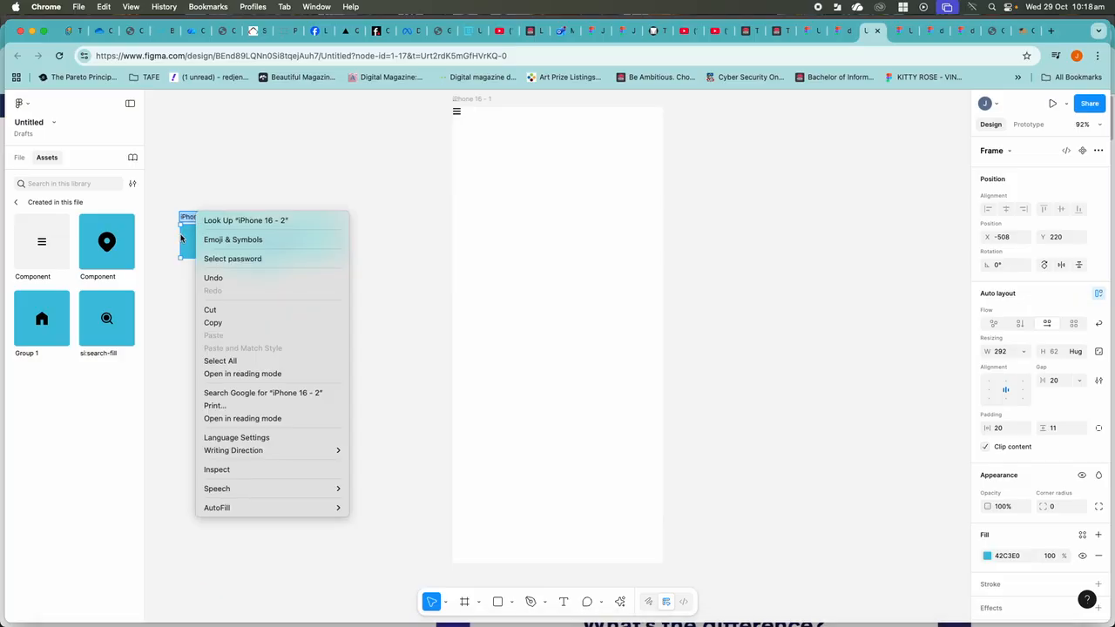
pyautogui.click(181, 237)
pyautogui.click(189, 240)
pyautogui.click(198, 253)
pyautogui.rightClick(197, 253)
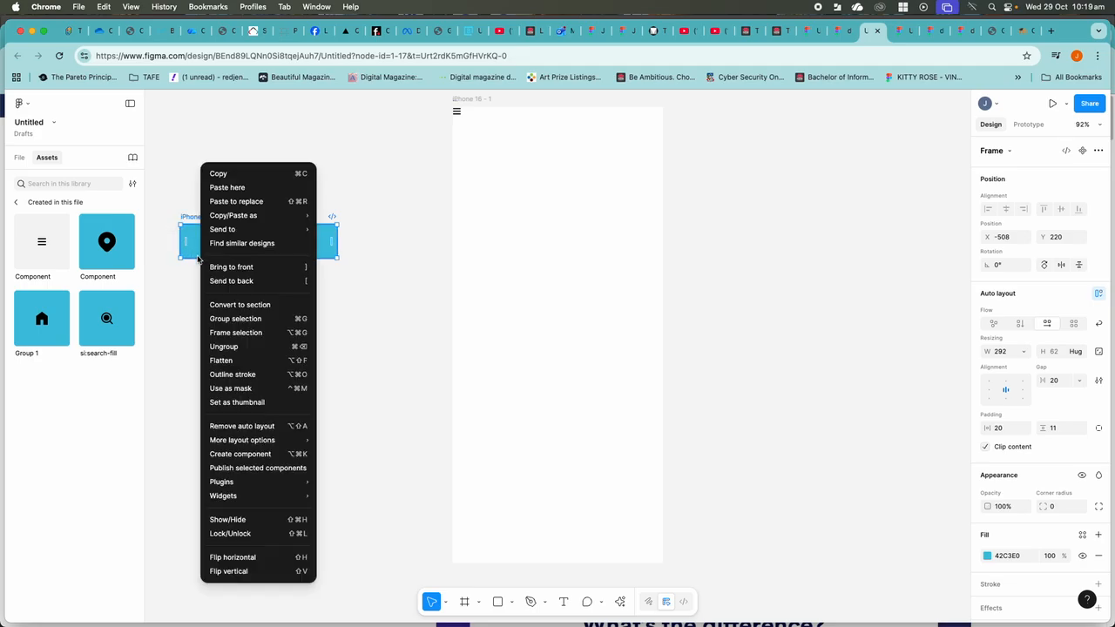
pyautogui.click(240, 456)
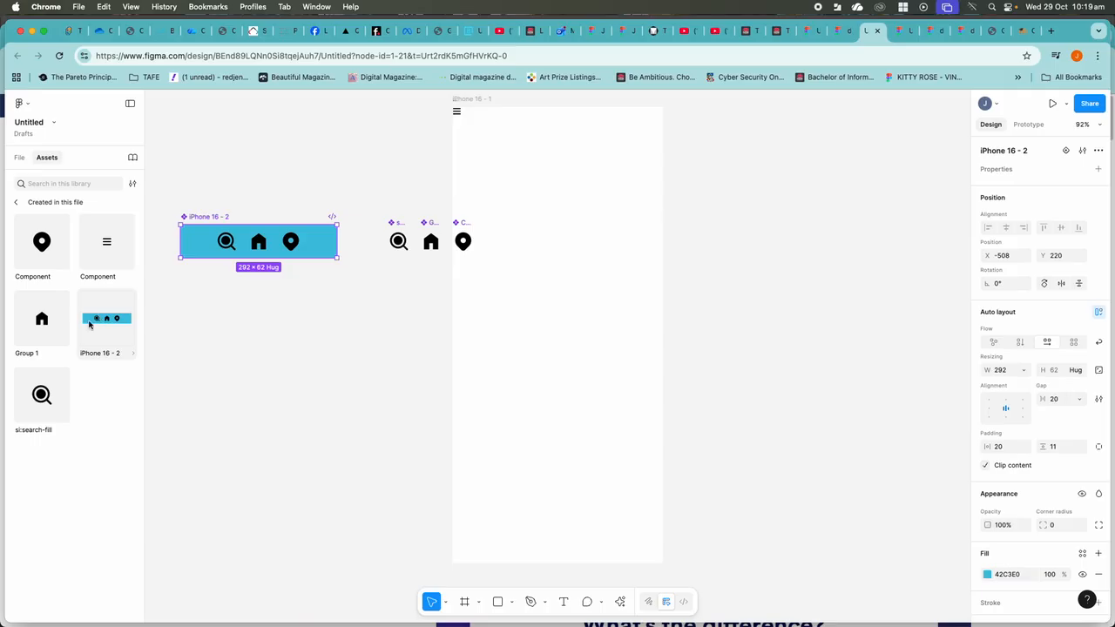
# - Move the search, home, location pin and menu icon components onto the empty canvas below the bar component
pyautogui.moveTo(398, 241); pyautogui.dragTo(247, 339)
pyautogui.moveTo(430, 243); pyautogui.dragTo(279, 352)
pyautogui.moveTo(458, 244); pyautogui.dragTo(338, 340)
pyautogui.moveTo(456, 114); pyautogui.dragTo(364, 338)
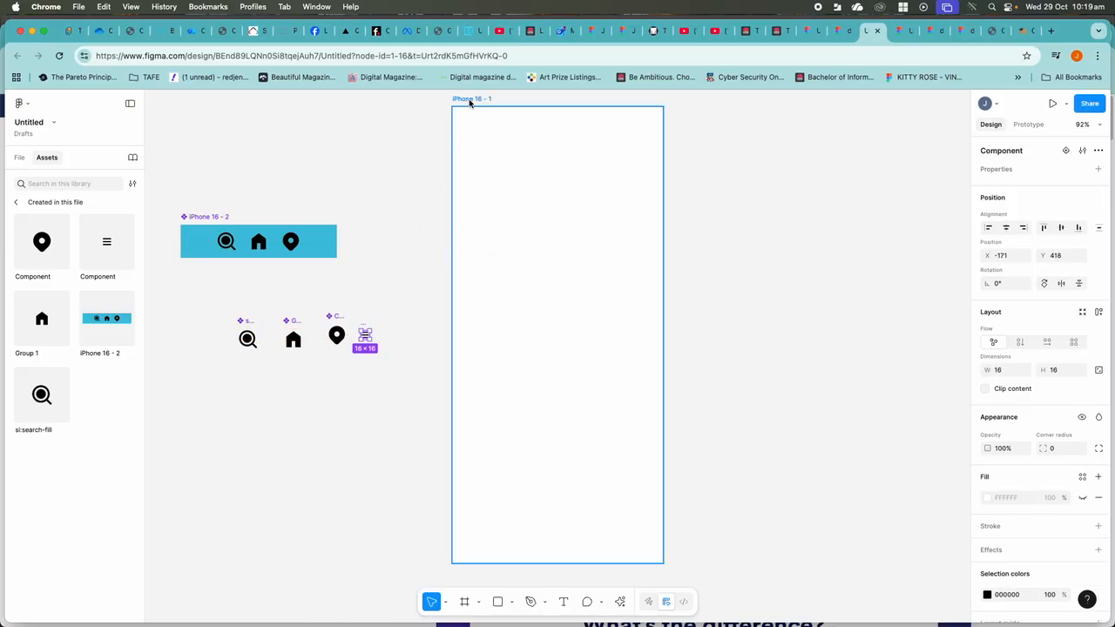
# - Rename the phone frame as home
pyautogui.click(470, 100)
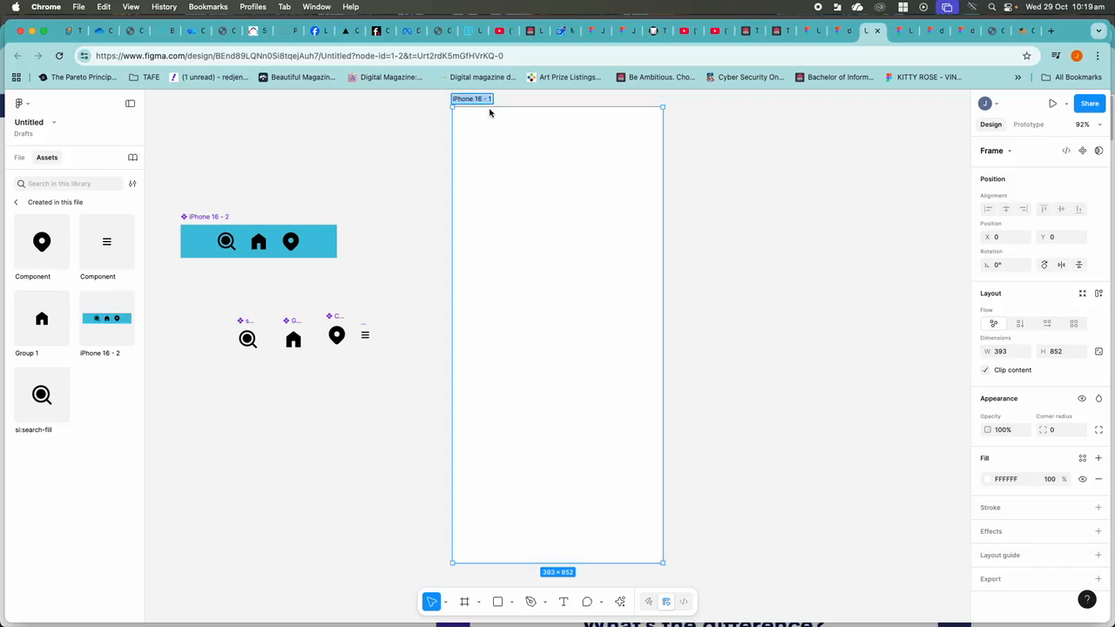
pyautogui.write('me')
pyautogui.click(430, 109)
pyautogui.click(459, 102)
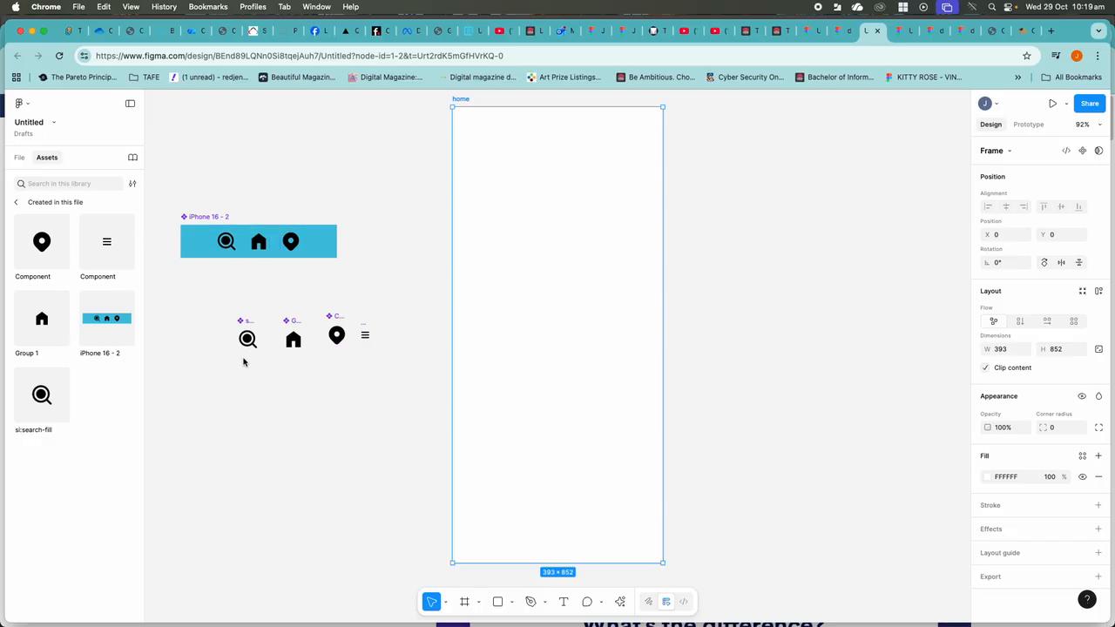
# - Place an instance of the bar component along the bottom edge of the home frame, stretched to the full 393 width
pyautogui.click(102, 321)
pyautogui.moveTo(103, 322); pyautogui.dragTo(528, 535)
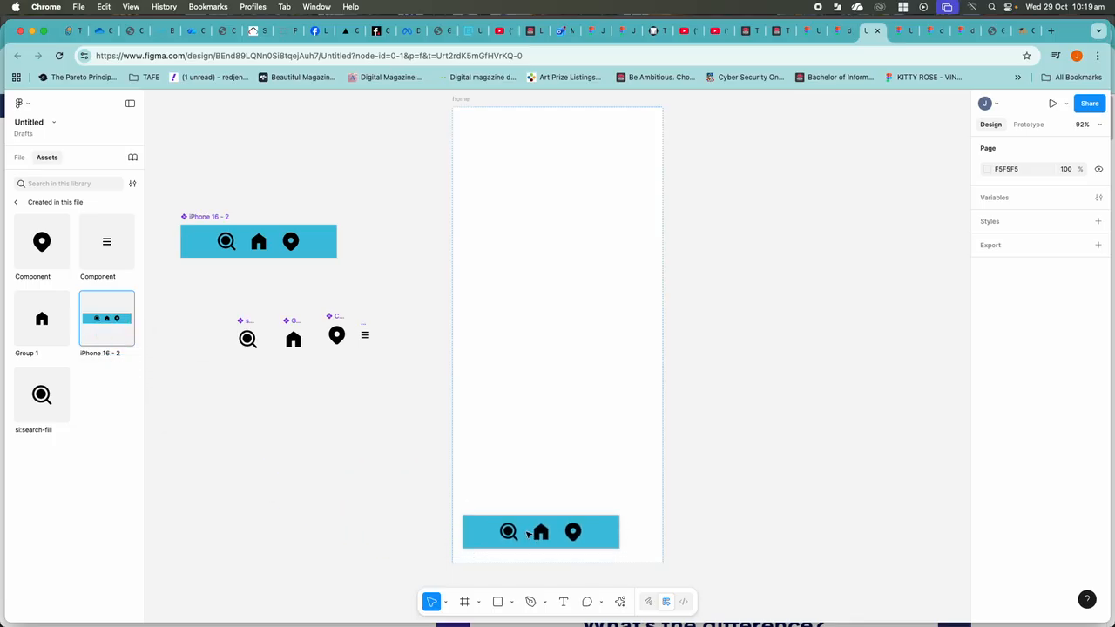
pyautogui.doubleClick(619, 539)
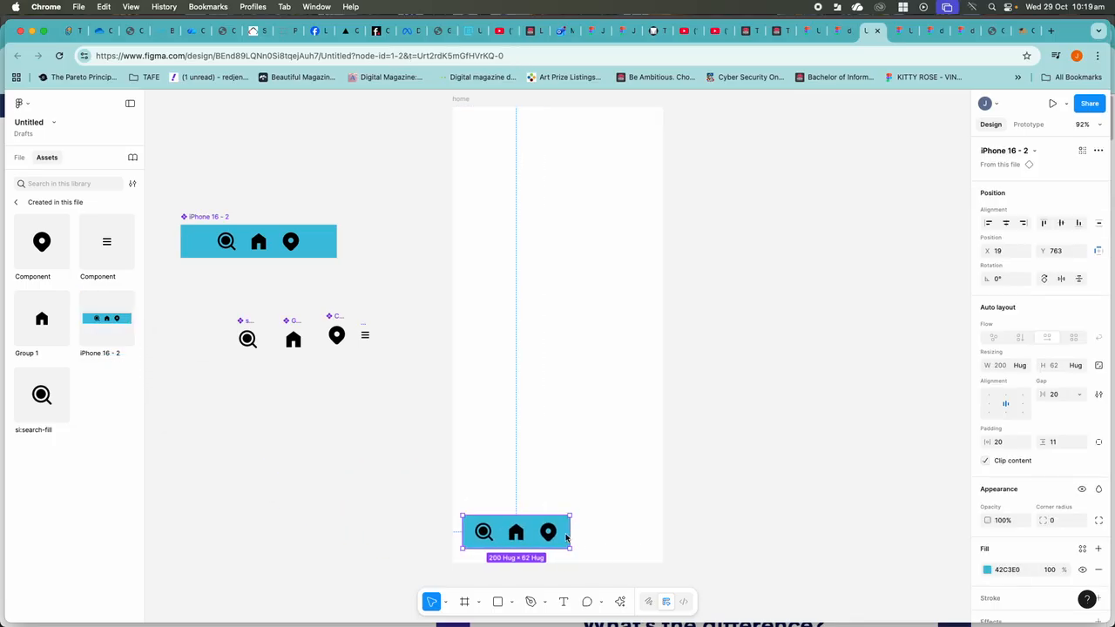
pyautogui.moveTo(564, 538); pyautogui.dragTo(662, 565)
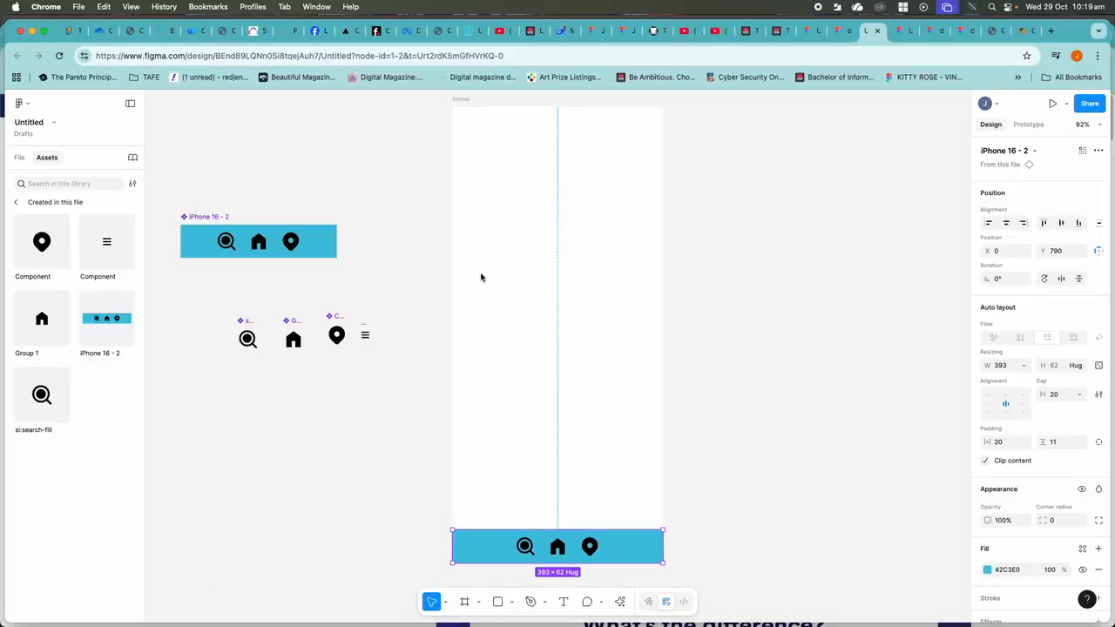
# - Place an instance of the search icon component near the upper-right corner of the home frame, at about X 320, Y 27
pyautogui.click(336, 335)
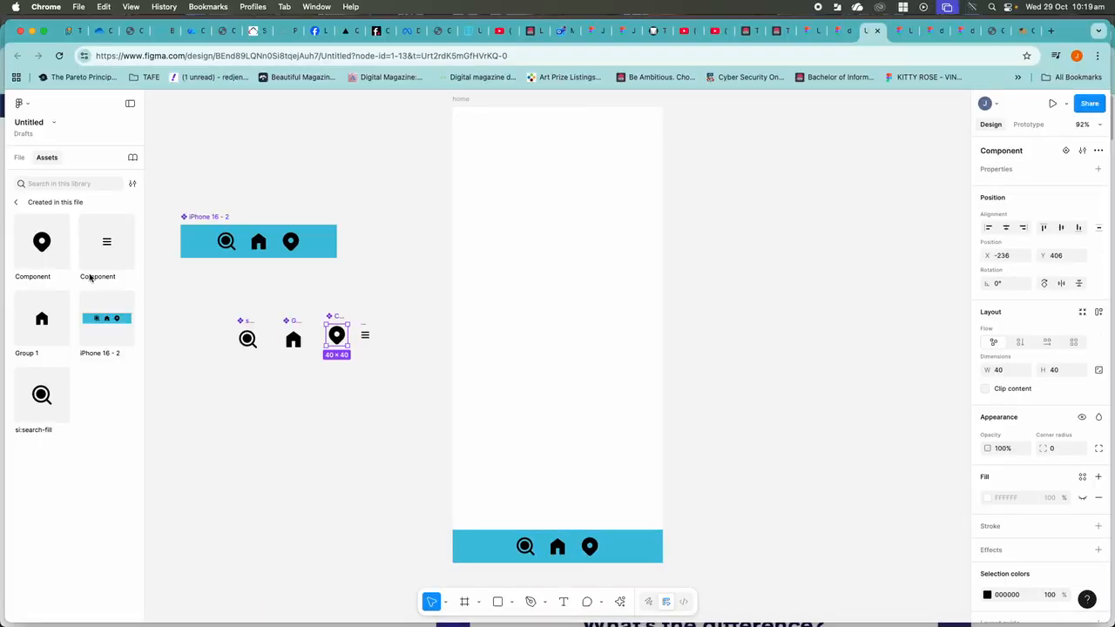
pyautogui.click(37, 243)
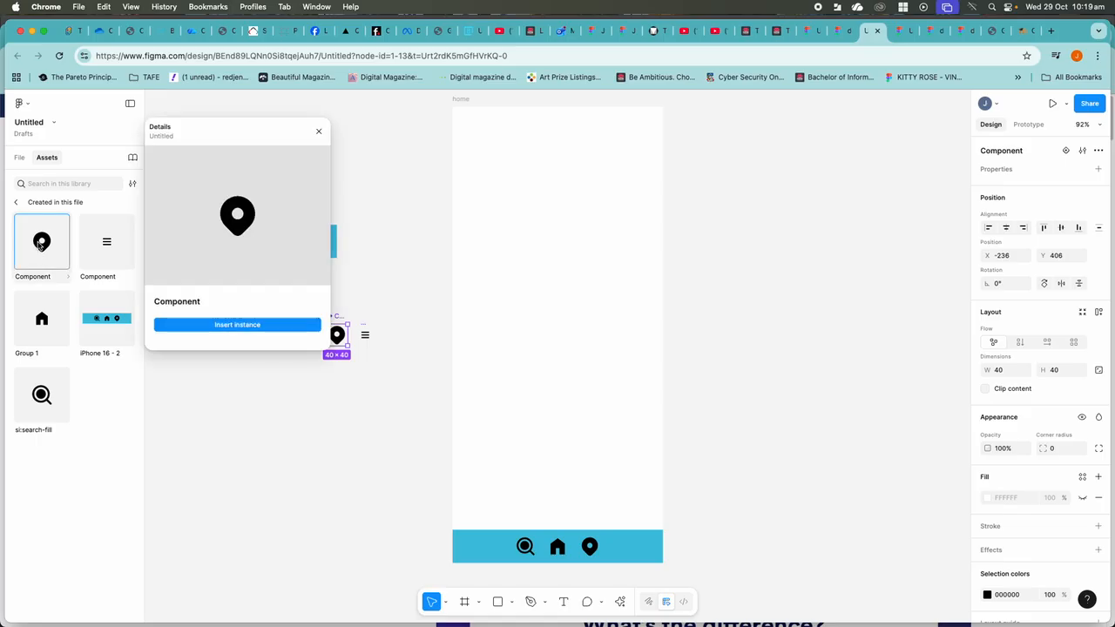
pyautogui.moveTo(41, 395); pyautogui.dragTo(634, 131)
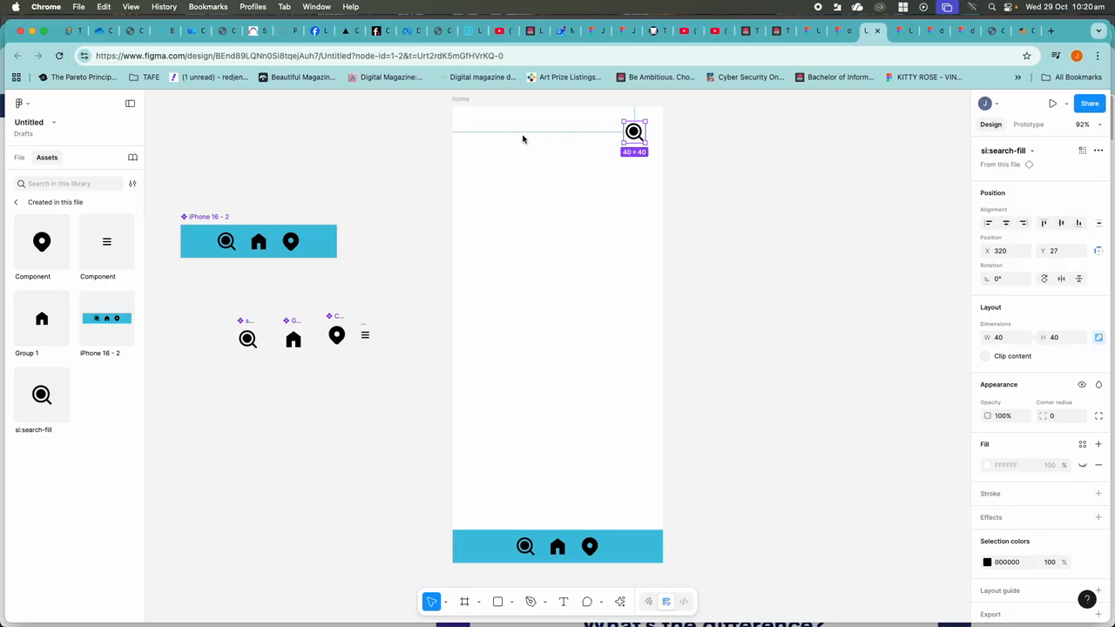
# - Change the main search icon component's color to red E92A2A and check its preview in the assets library
pyautogui.click(248, 340)
pyautogui.doubleClick(247, 340)
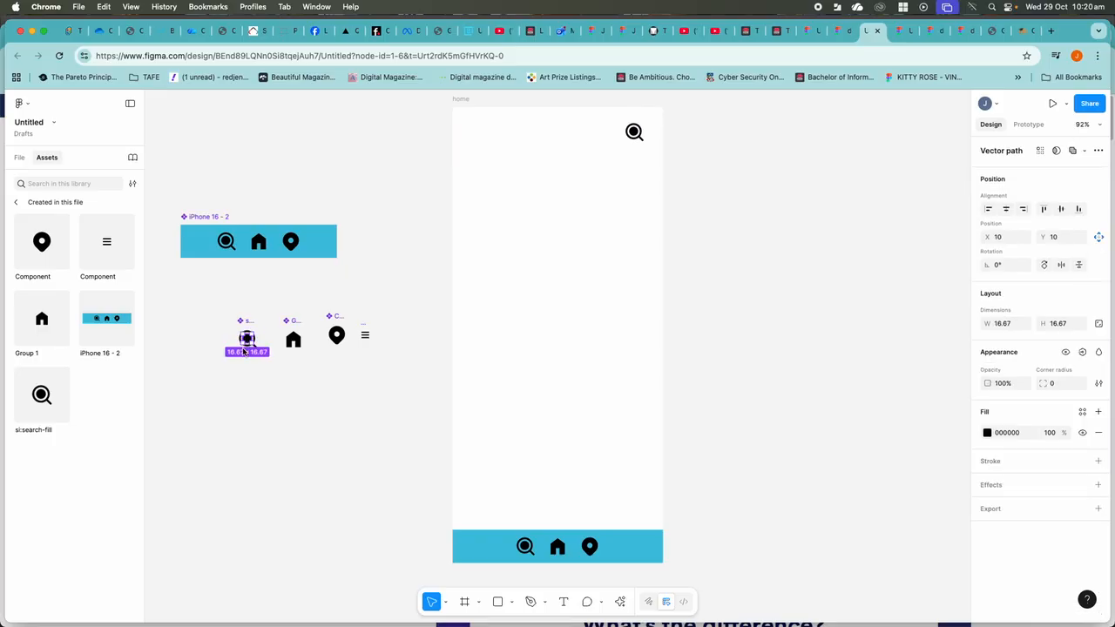
pyautogui.click(241, 326)
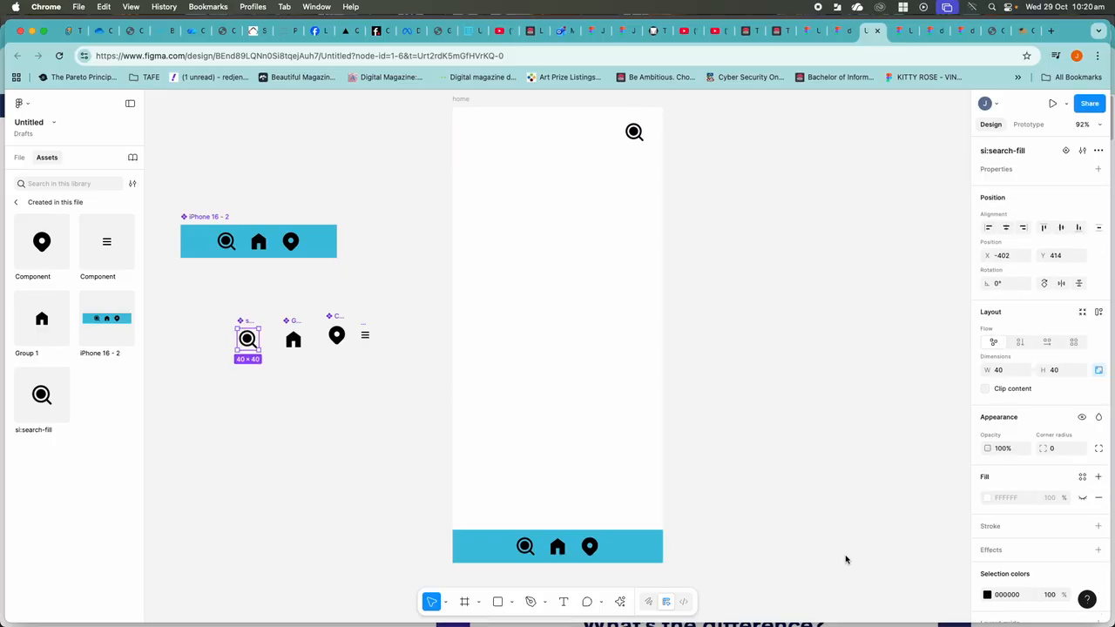
pyautogui.click(988, 597)
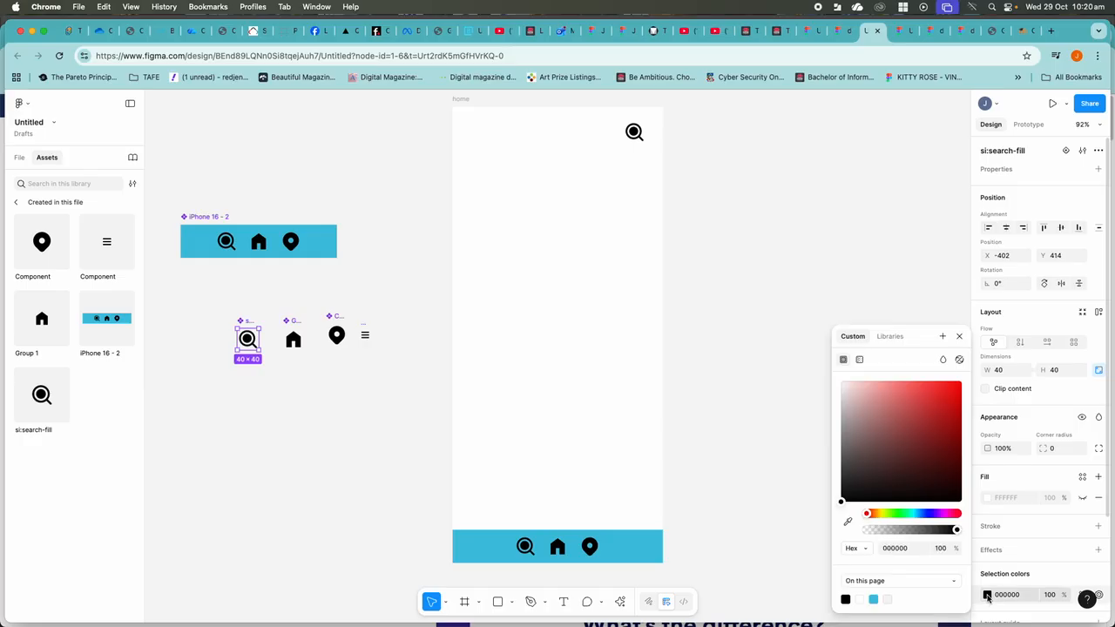
pyautogui.click(913, 439)
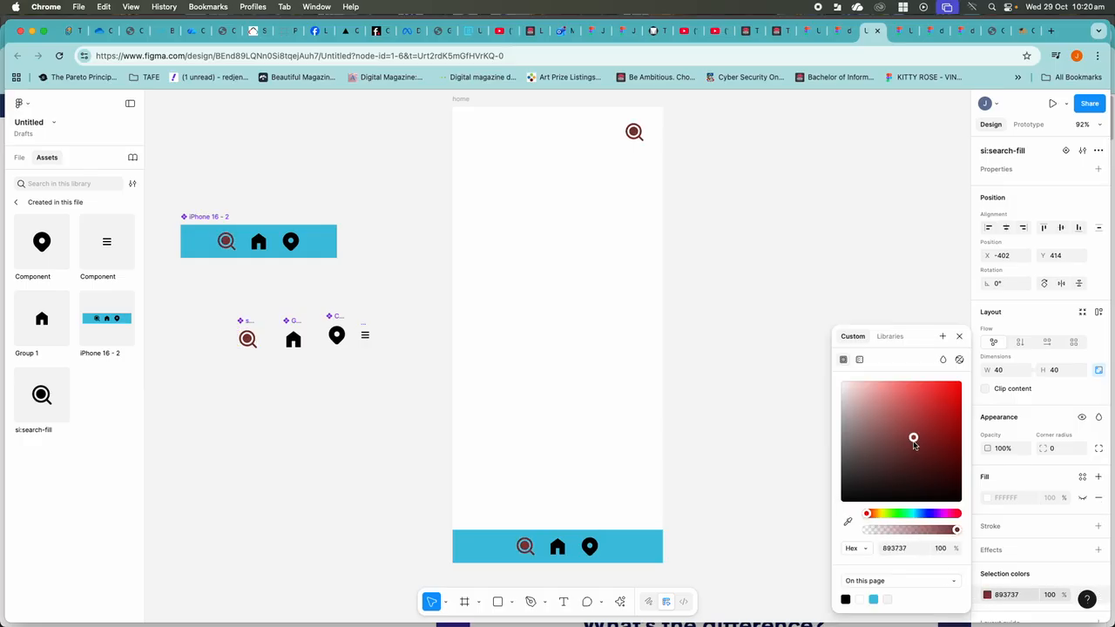
pyautogui.click(940, 394)
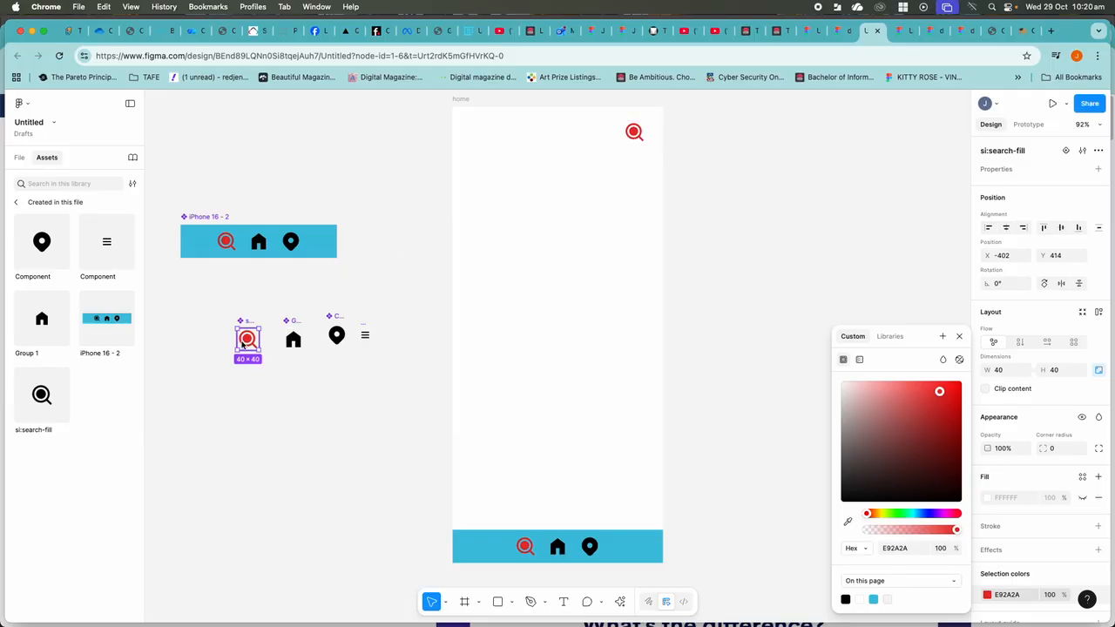
pyautogui.click(44, 404)
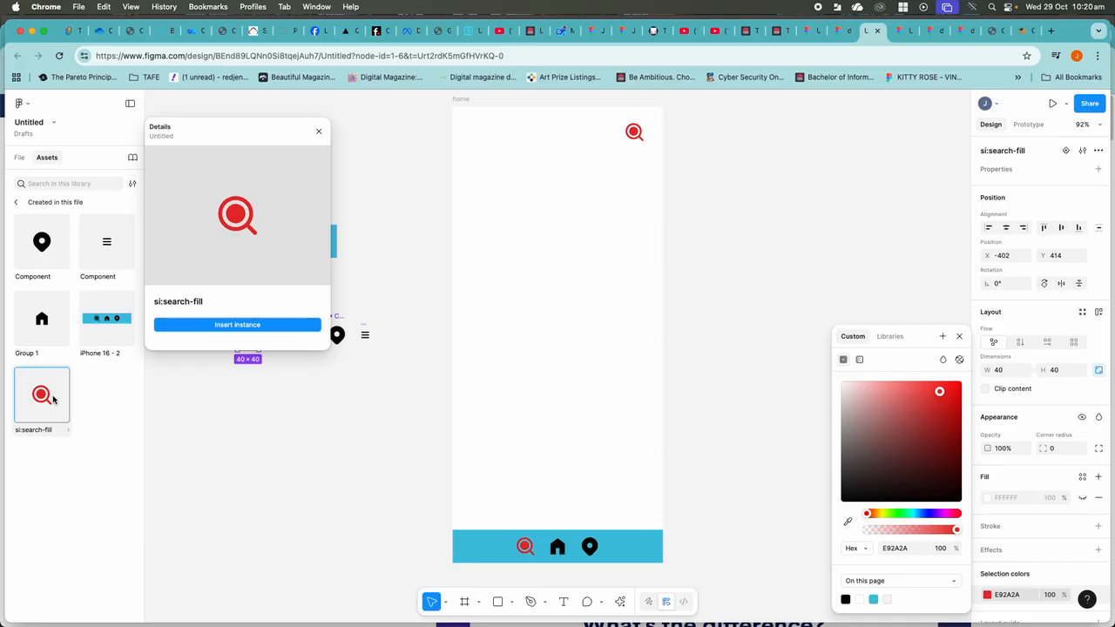
pyautogui.click(318, 131)
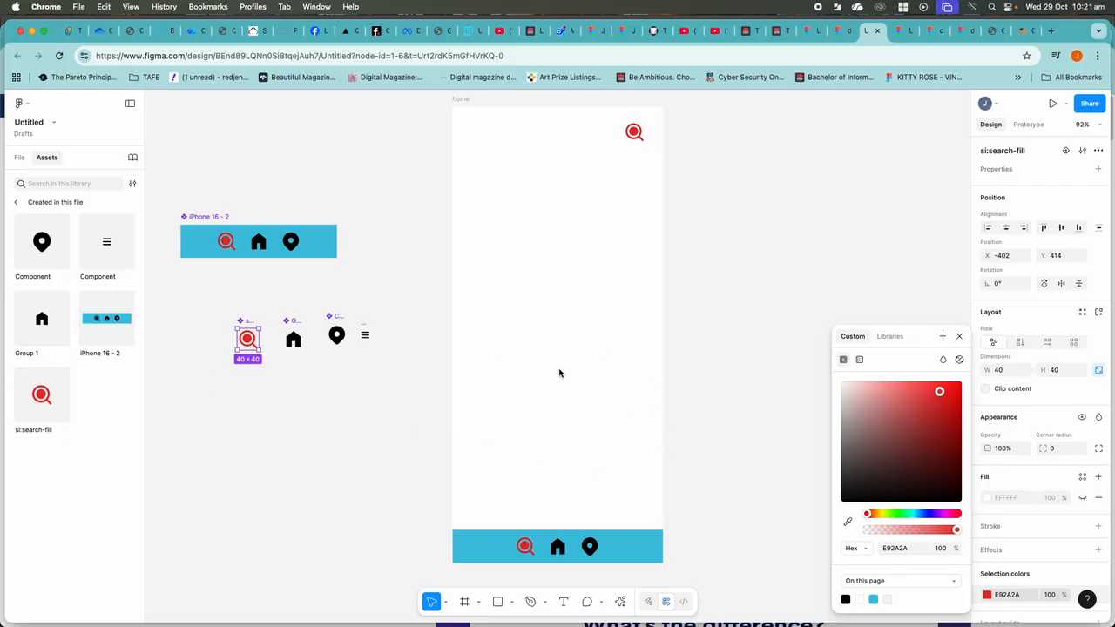
# - Duplicate the home frame beside the original and rename the copy as menu
pyautogui.click(490, 549)
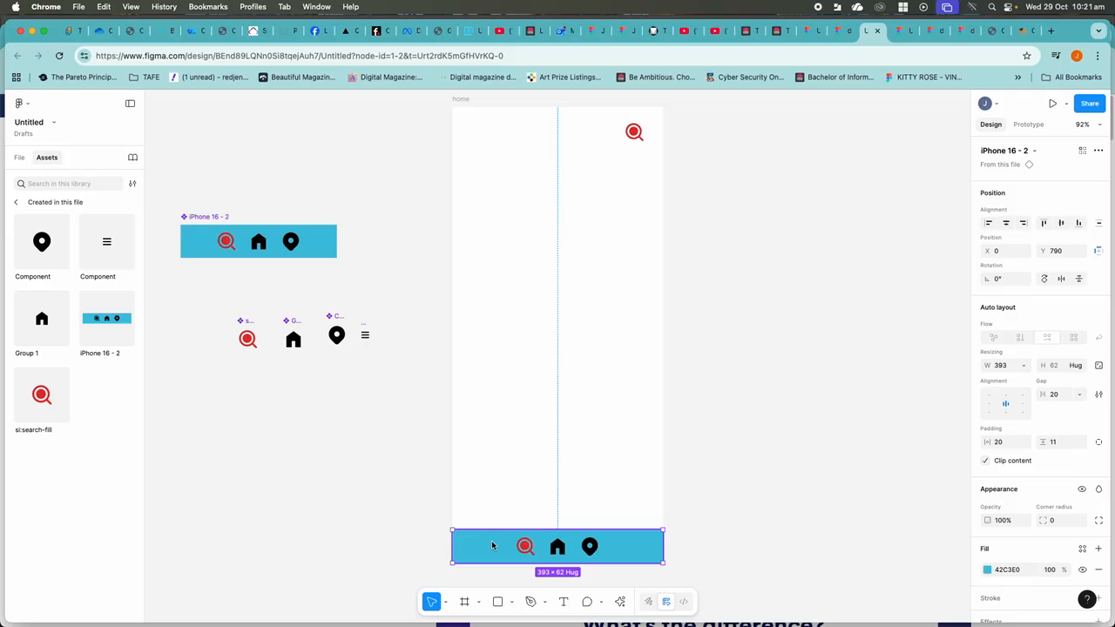
pyautogui.scroll(1, 514, 453)
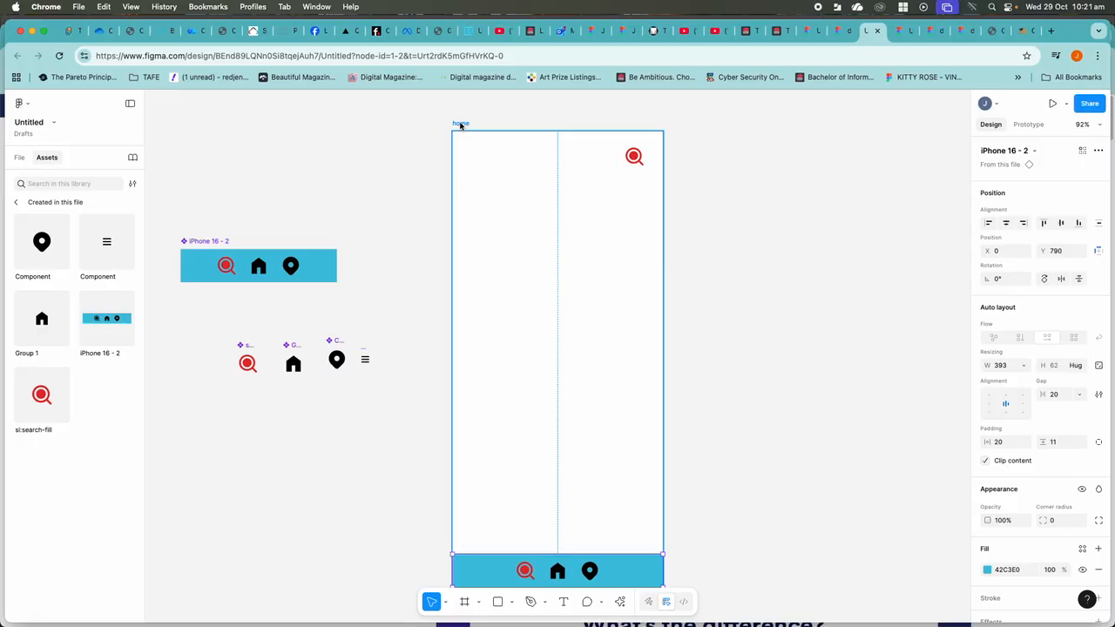
pyautogui.press('alt')
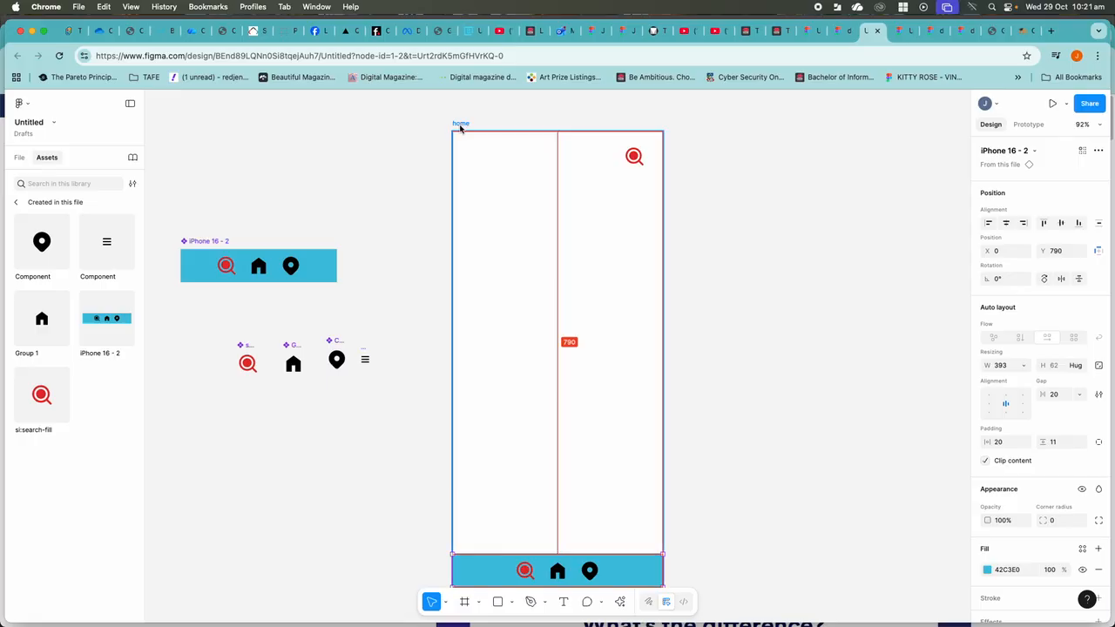
pyautogui.moveTo(459, 127); pyautogui.dragTo(694, 124)
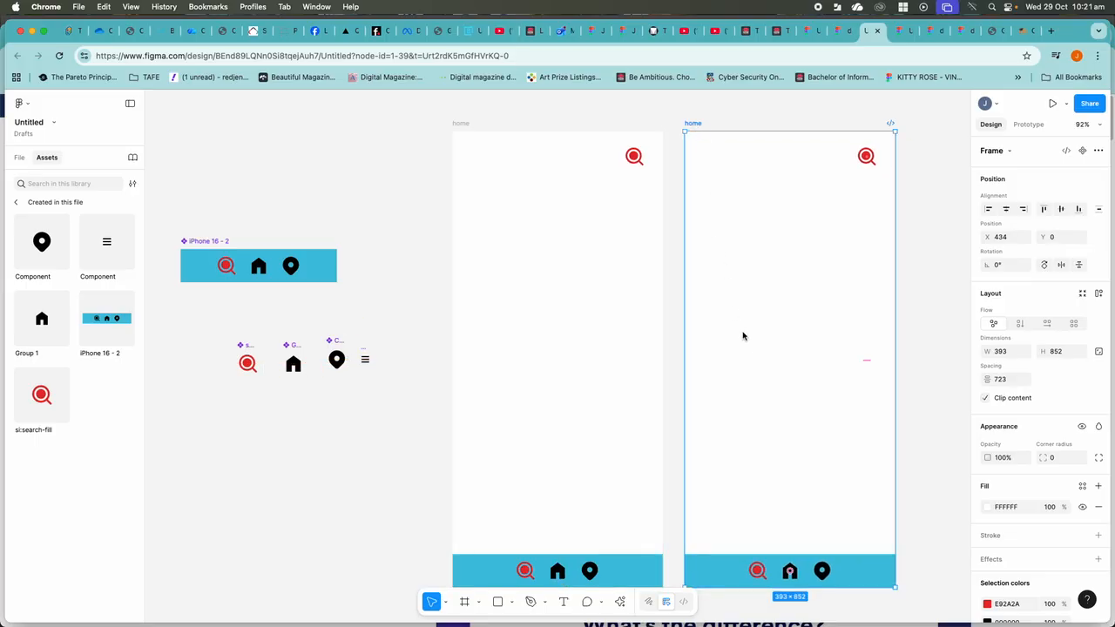
pyautogui.doubleClick(695, 123)
pyautogui.write('me')
# - Change the fill of the outer magnifier shape in the menu frame's upper search icon instance to teal 2AE9D6
pyautogui.click(868, 164)
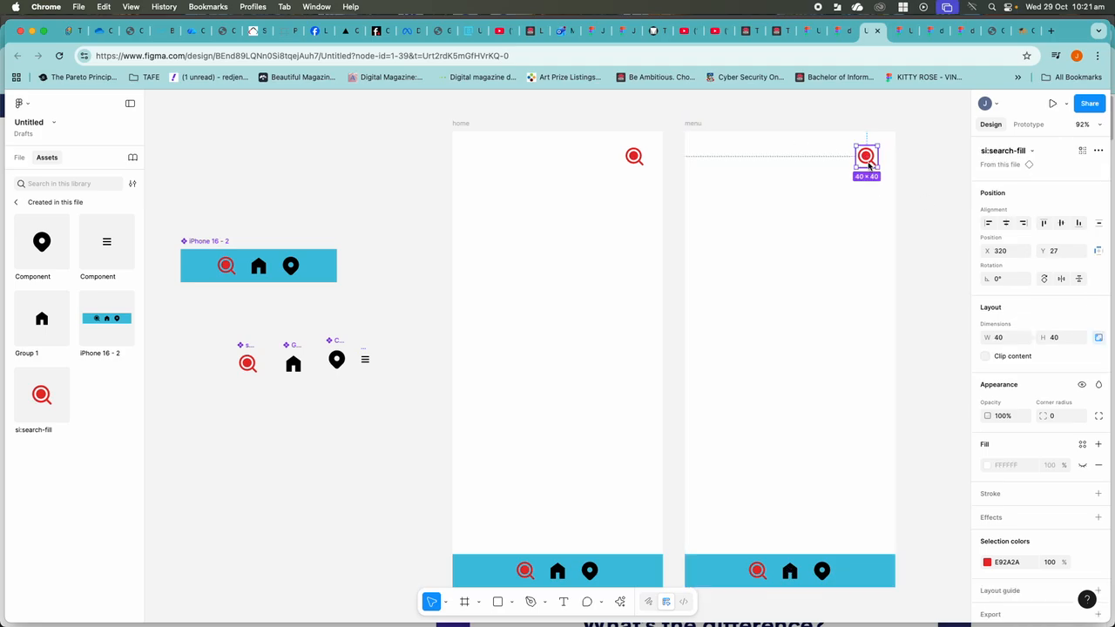
pyautogui.doubleClick(868, 164)
pyautogui.click(987, 433)
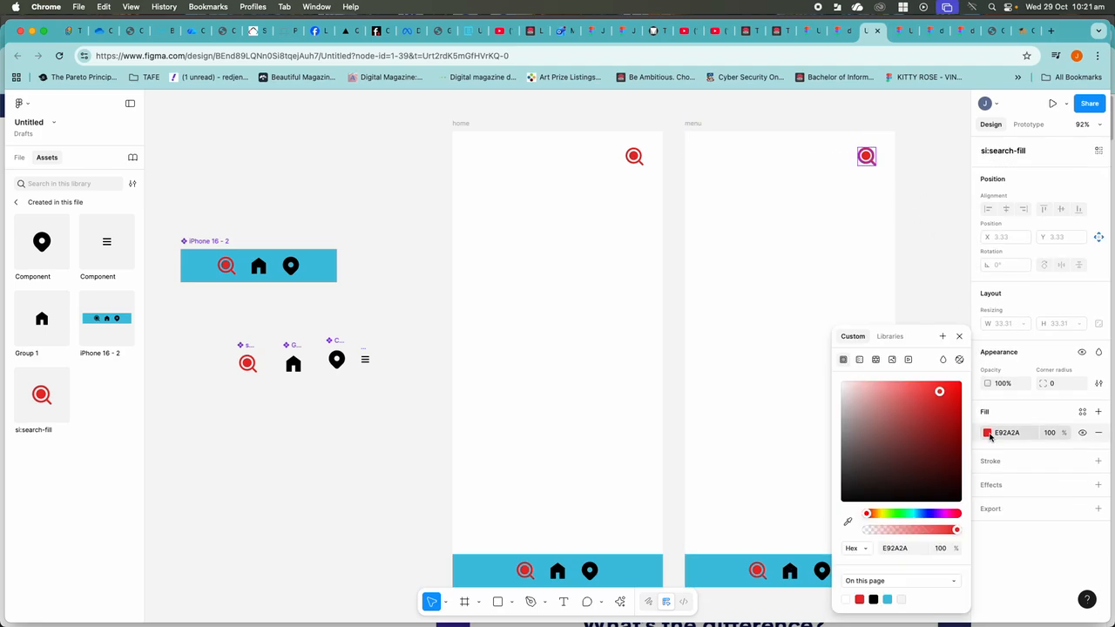
pyautogui.click(912, 517)
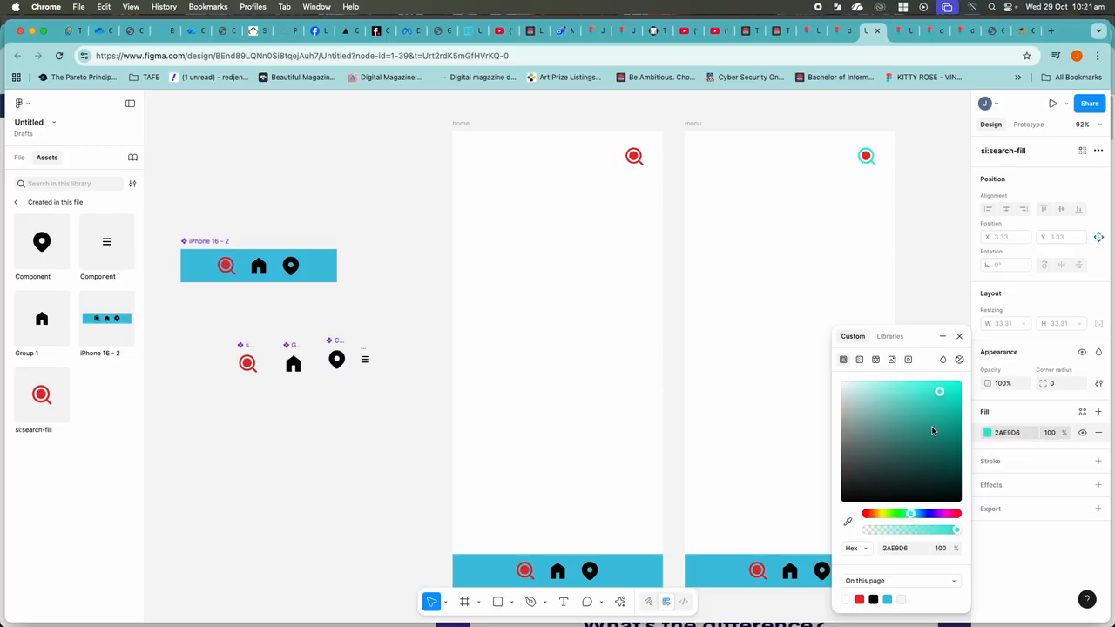
# - Change the home icon's color in the menu frame's navigation bar to white FFFFFF
pyautogui.click(959, 274)
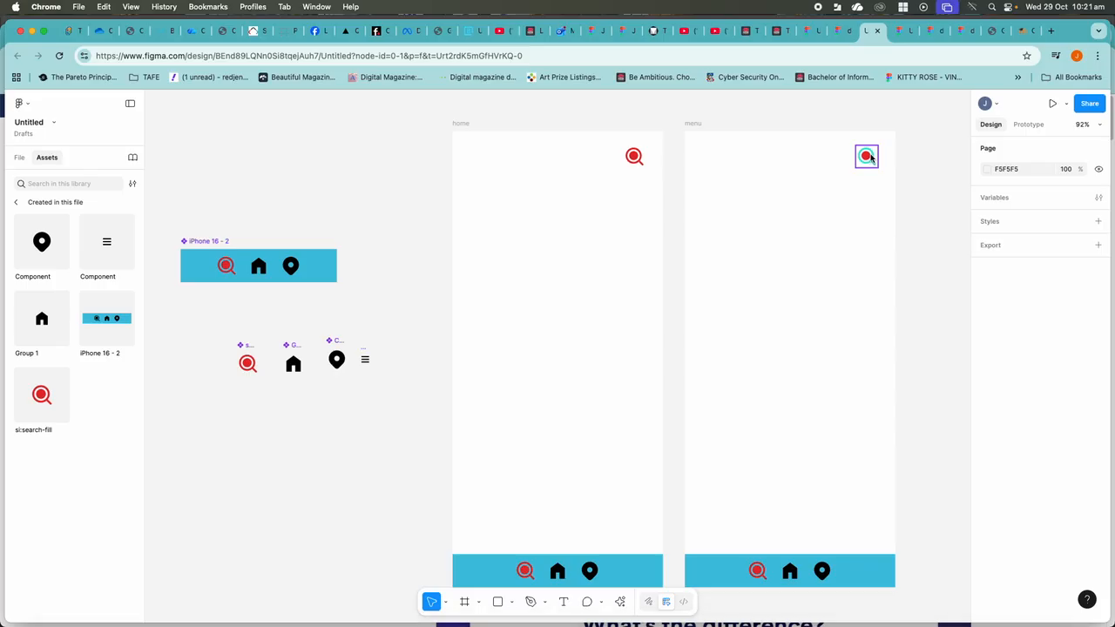
pyautogui.click(711, 563)
pyautogui.doubleClick(792, 574)
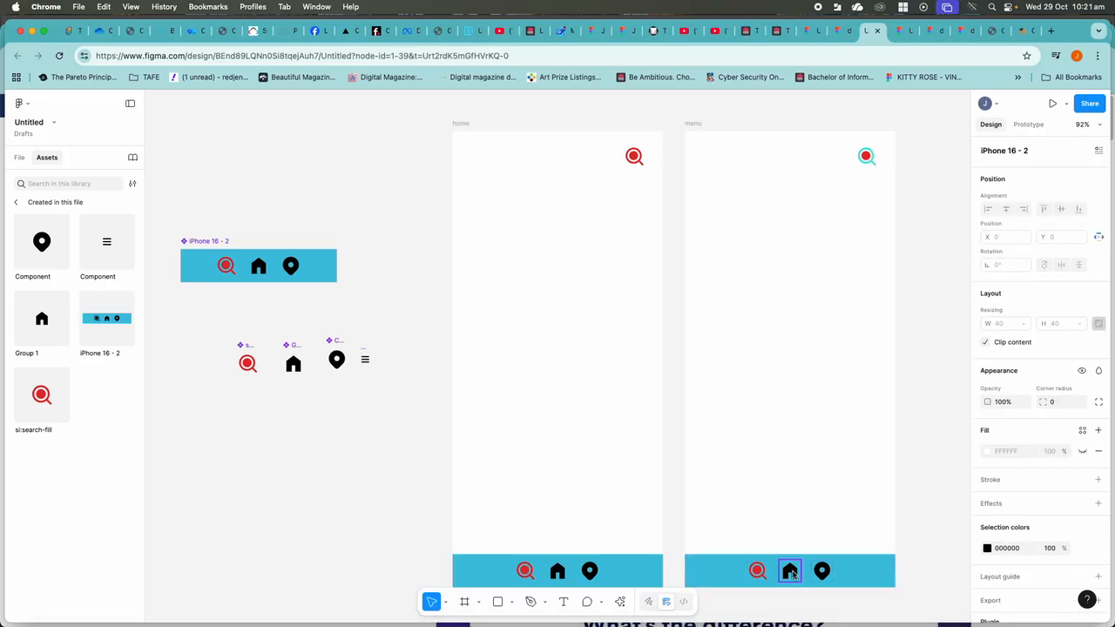
pyautogui.click(987, 548)
pyautogui.click(846, 601)
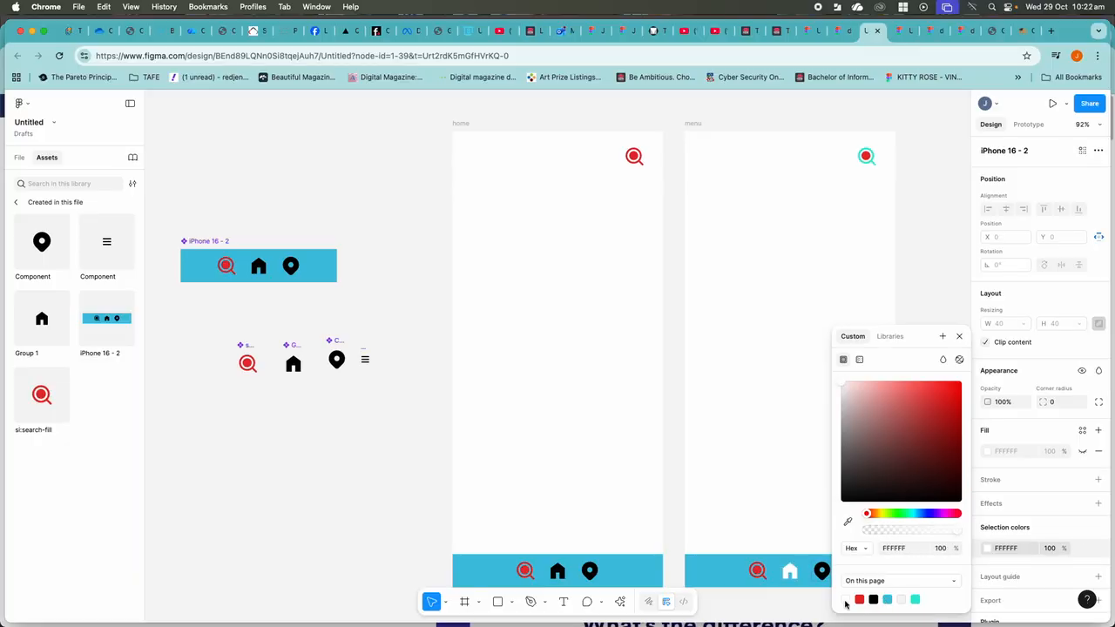
pyautogui.click(910, 297)
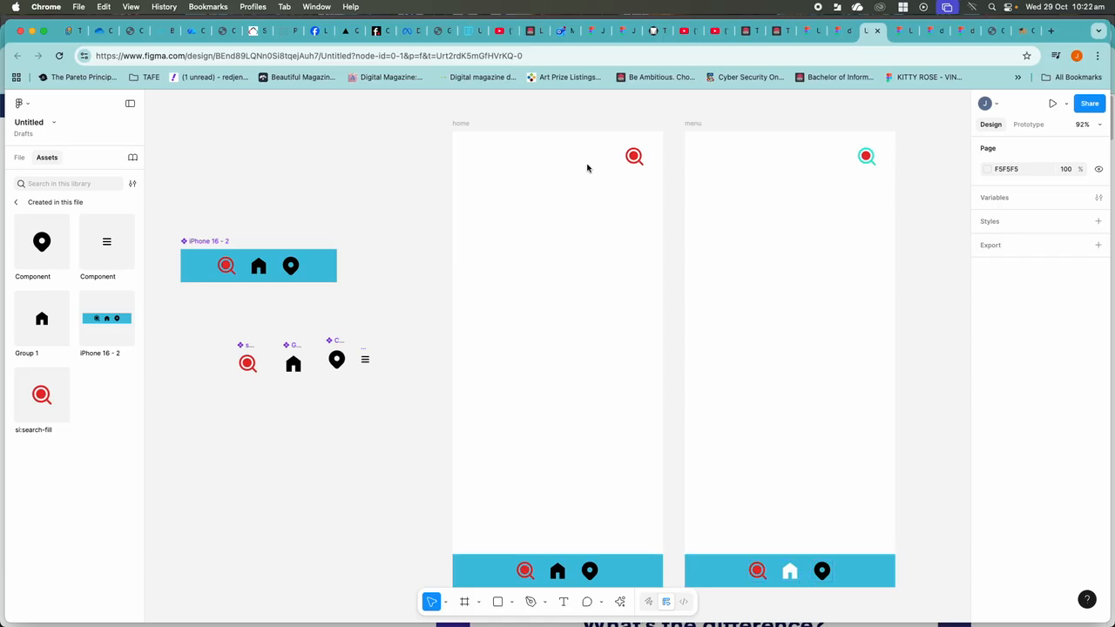
# - Undo the white recolor of the home icon in the menu frame's navigation bar
pyautogui.scroll(-1, 591, 213)
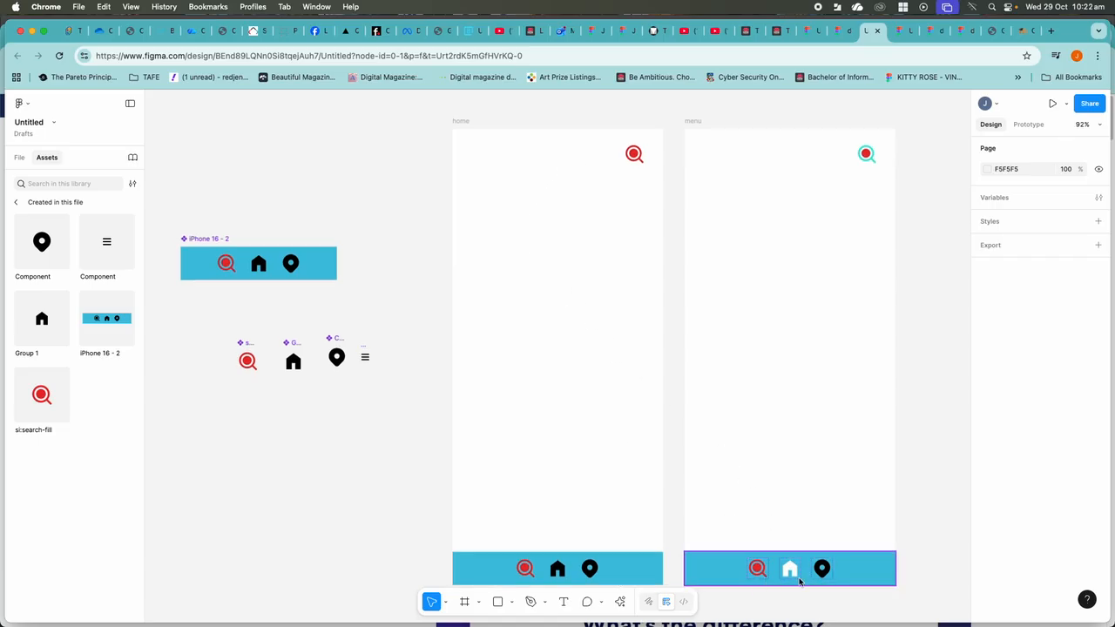
pyautogui.click(772, 571)
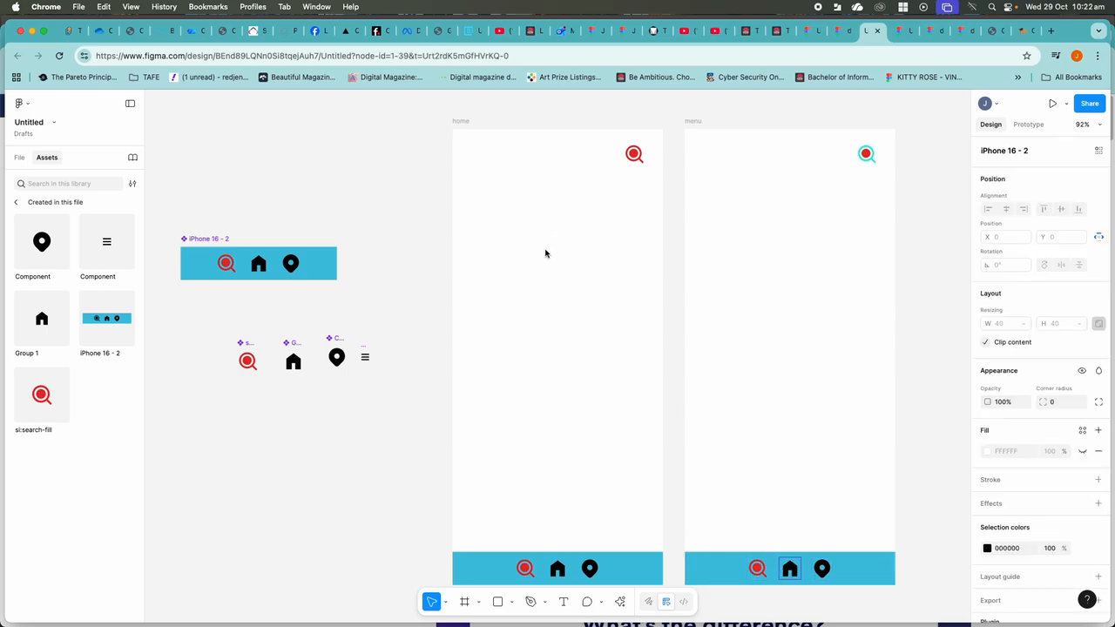
pyautogui.scroll(-1, 546, 253)
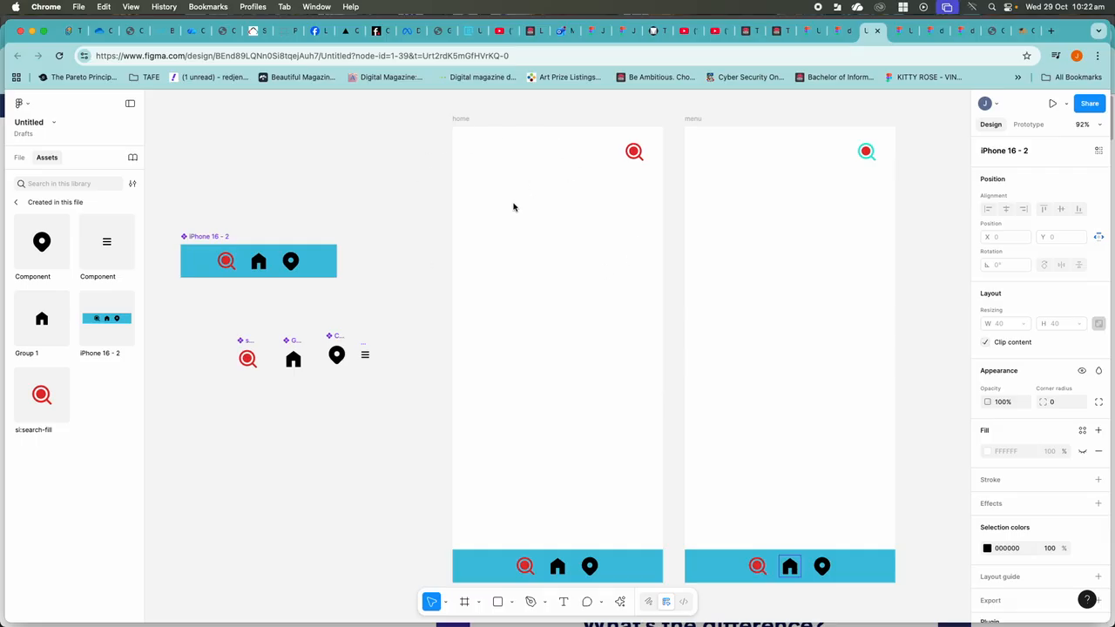
# - Change the menu frame's navigation bar background from its selection colors to light blue 93DBEB
pyautogui.click(691, 120)
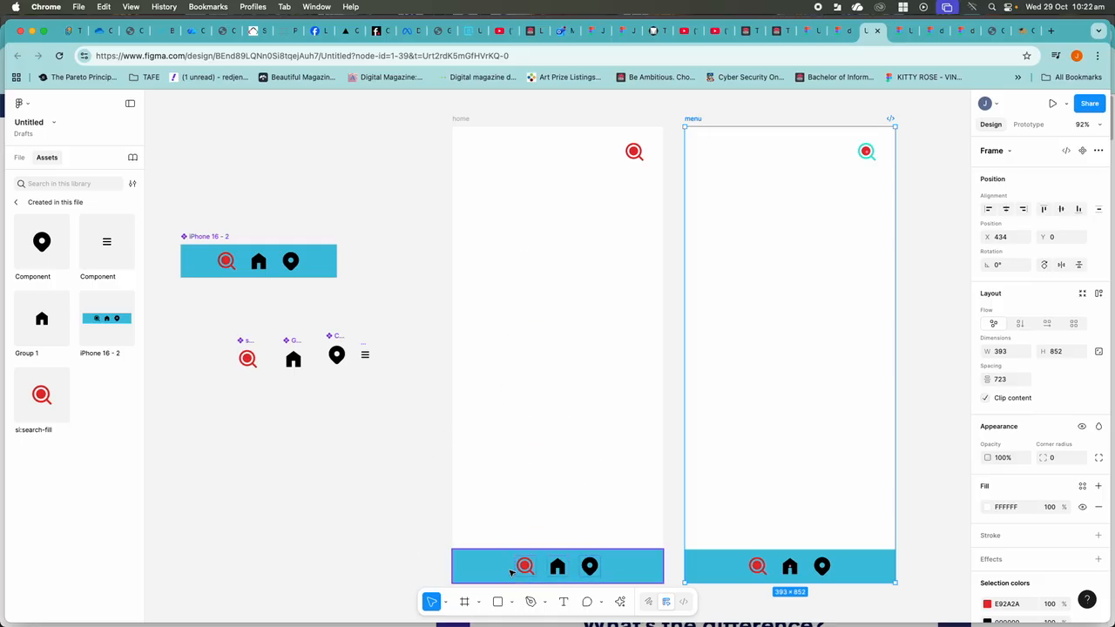
pyautogui.moveTo(1064, 24); pyautogui.dragTo(970, 5)
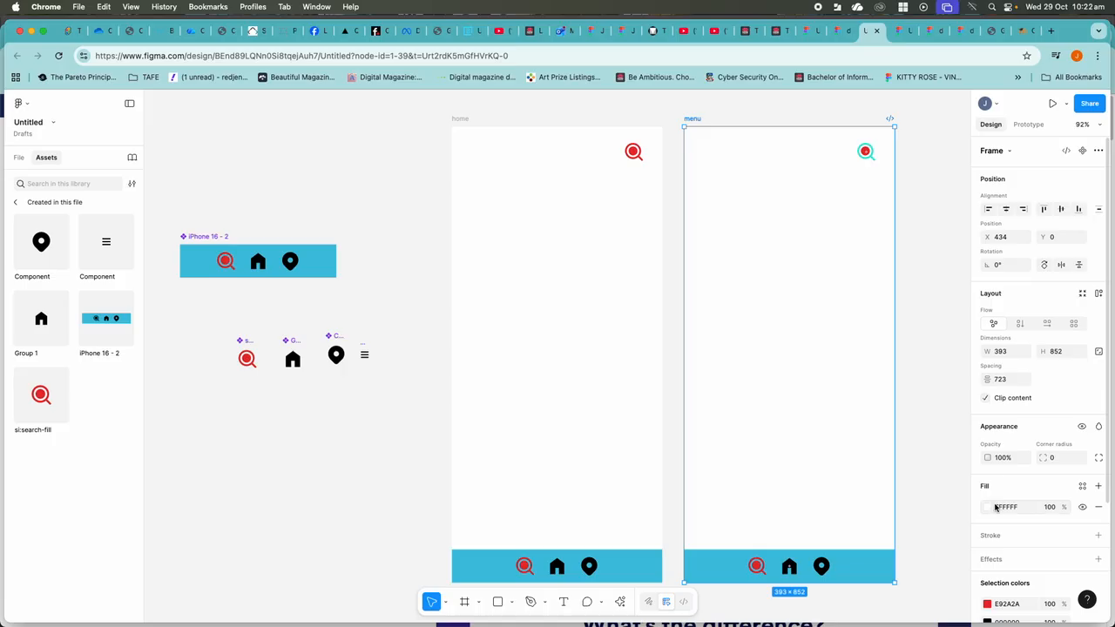
pyautogui.scroll(-3, 982, 480)
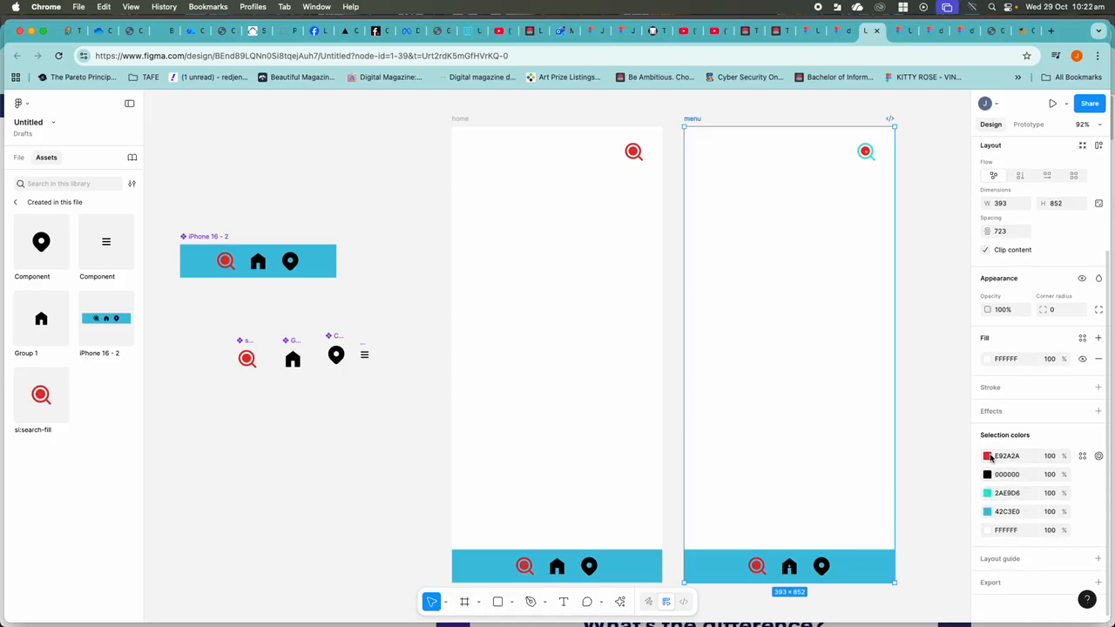
pyautogui.click(987, 512)
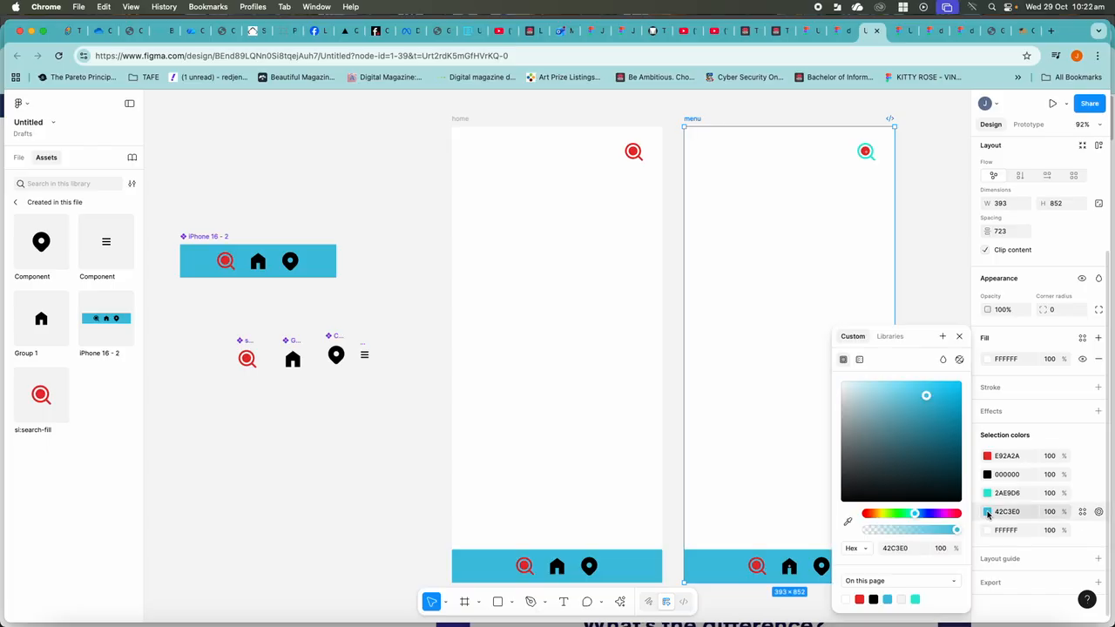
pyautogui.click(886, 394)
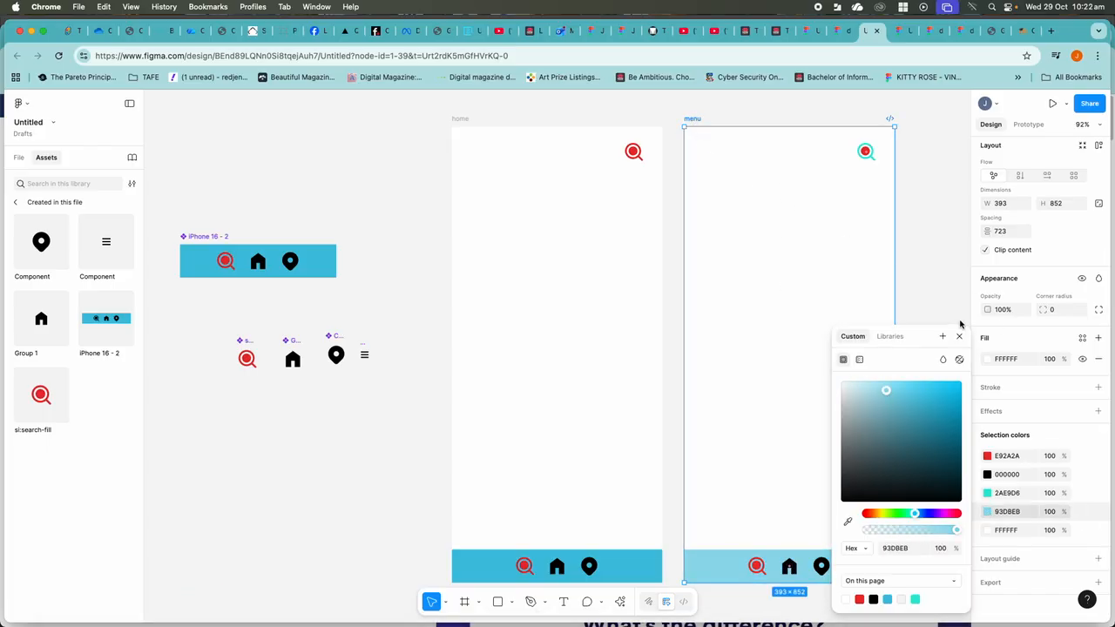
# - Set the menu frame's background fill to pale blue D7F5FC
pyautogui.click(987, 359)
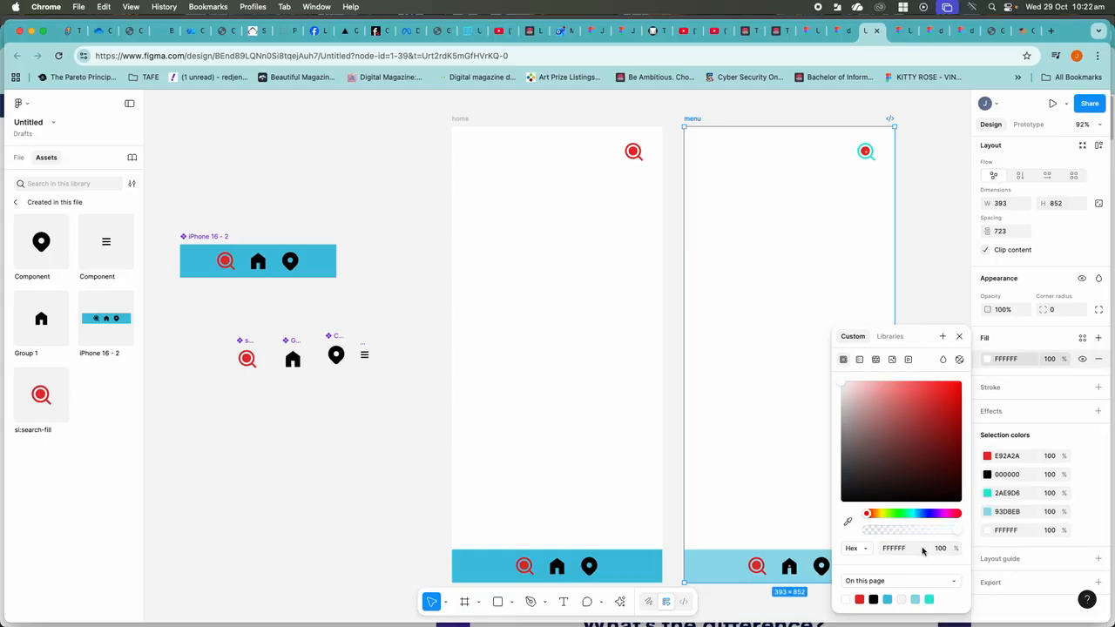
pyautogui.click(916, 600)
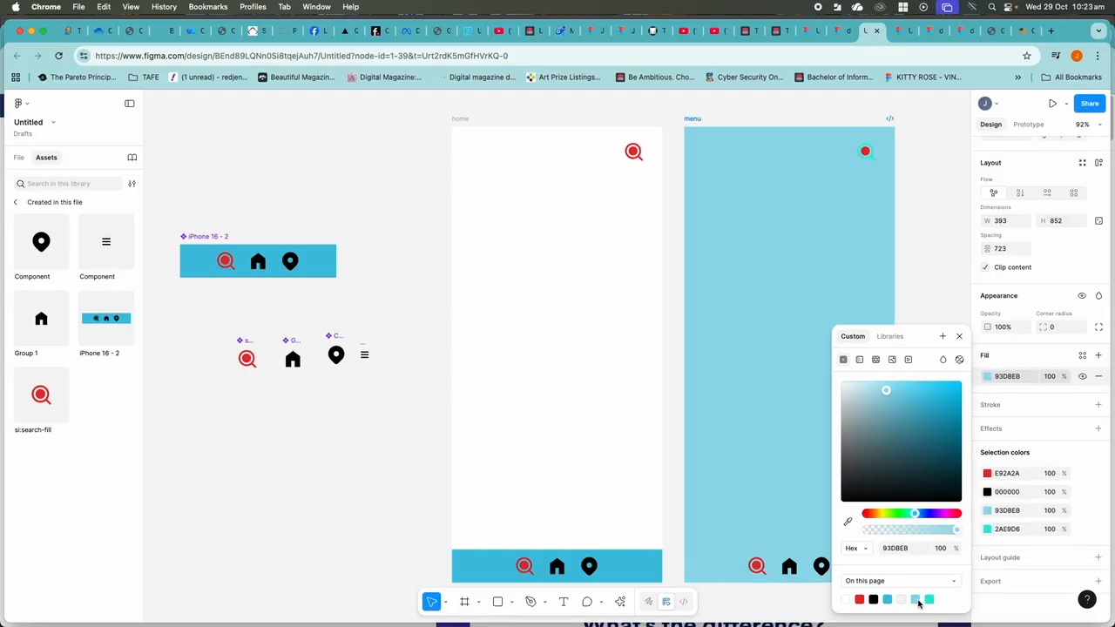
pyautogui.click(858, 387)
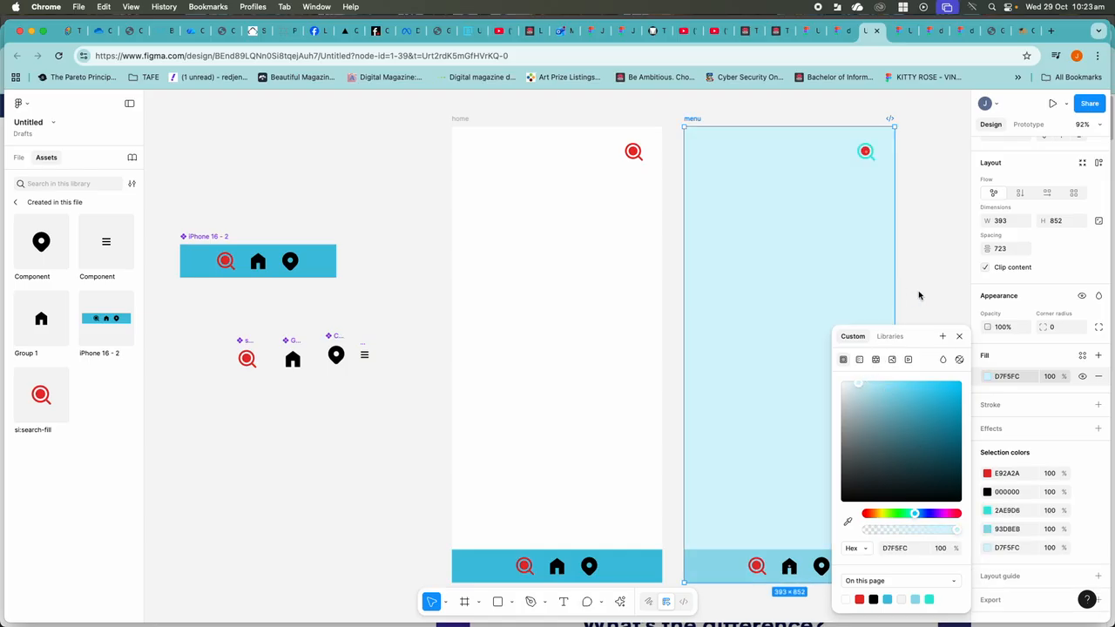
pyautogui.click(959, 337)
# - Set the home frame's background fill to dark teal 386671
pyautogui.click(479, 129)
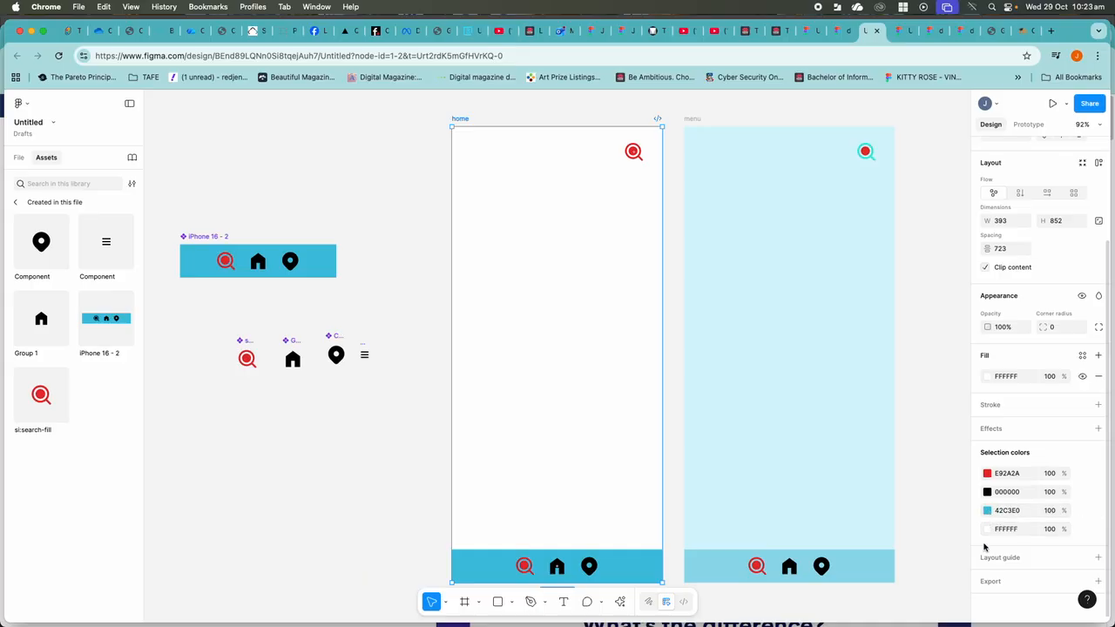
pyautogui.click(988, 376)
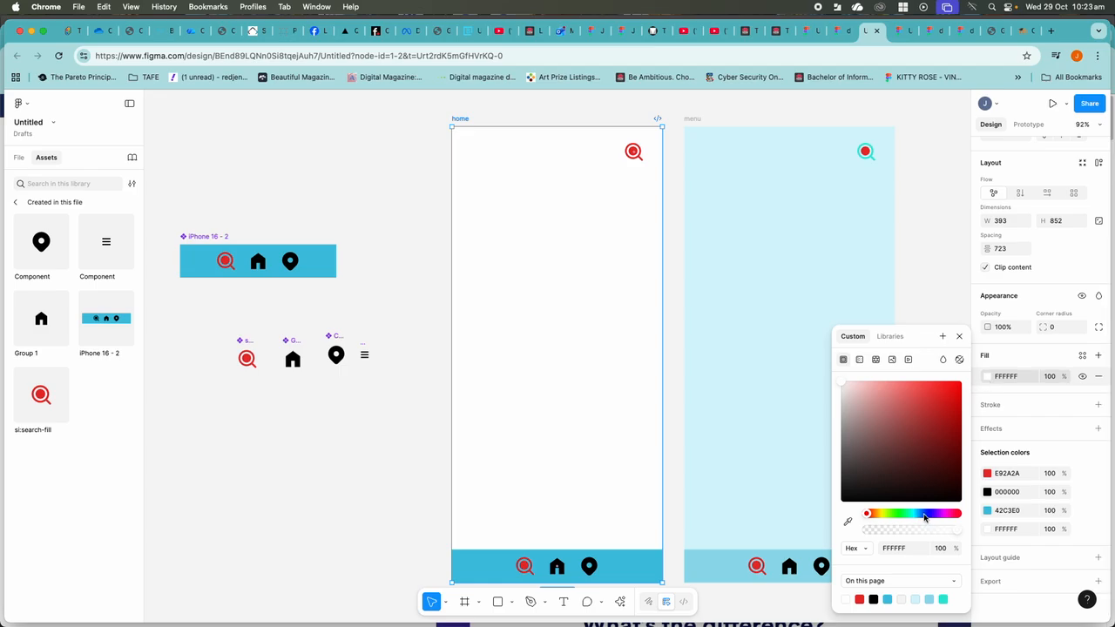
pyautogui.click(887, 599)
pyautogui.click(880, 472)
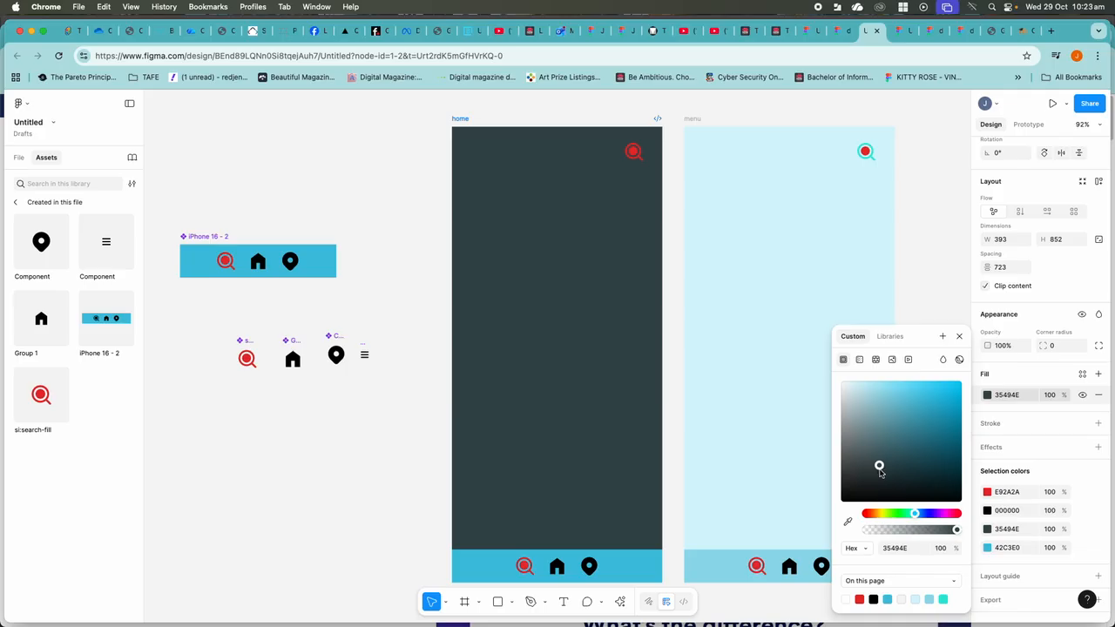
pyautogui.moveTo(884, 465); pyautogui.dragTo(902, 455)
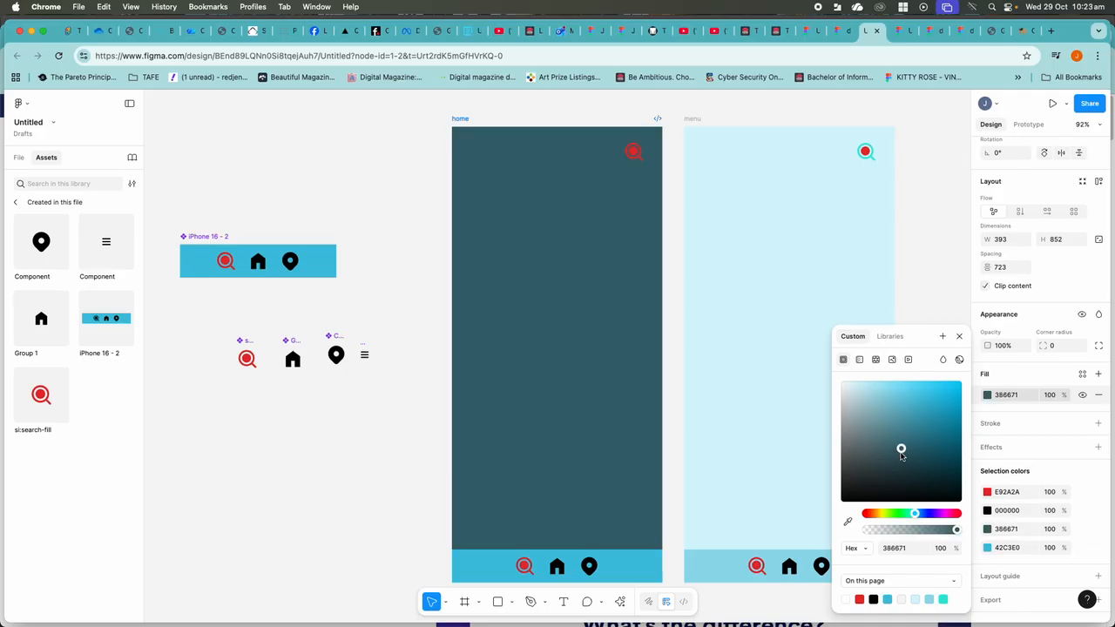
pyautogui.click(959, 336)
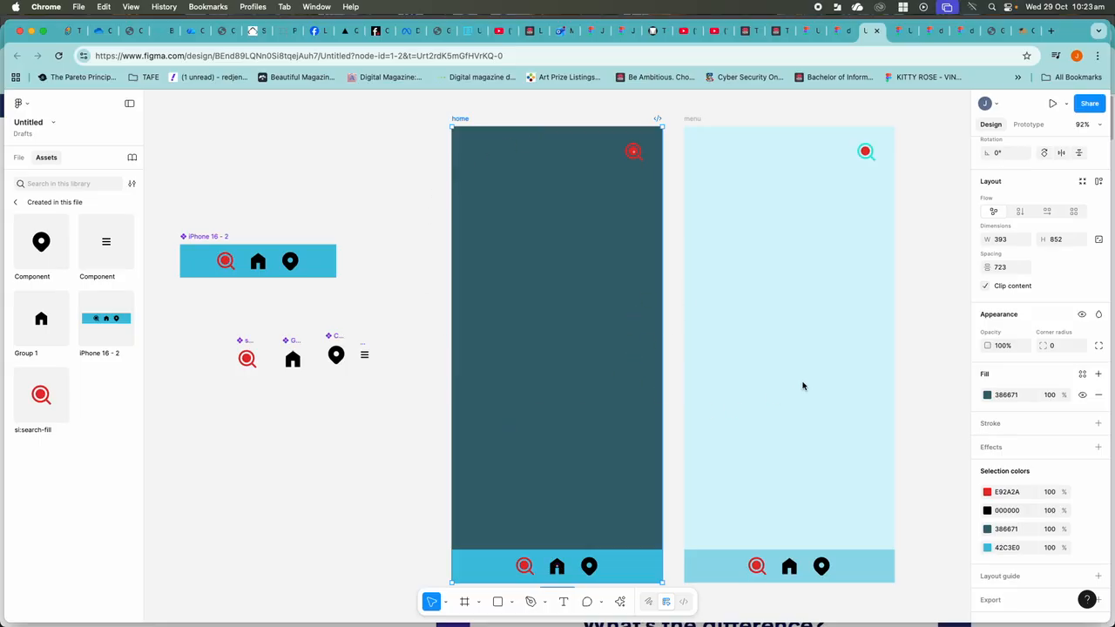
# - Add a prototype connection from the search icon in the home frame's navigation bar to the menu frame, navigating on tap with instant animation
pyautogui.click(1031, 125)
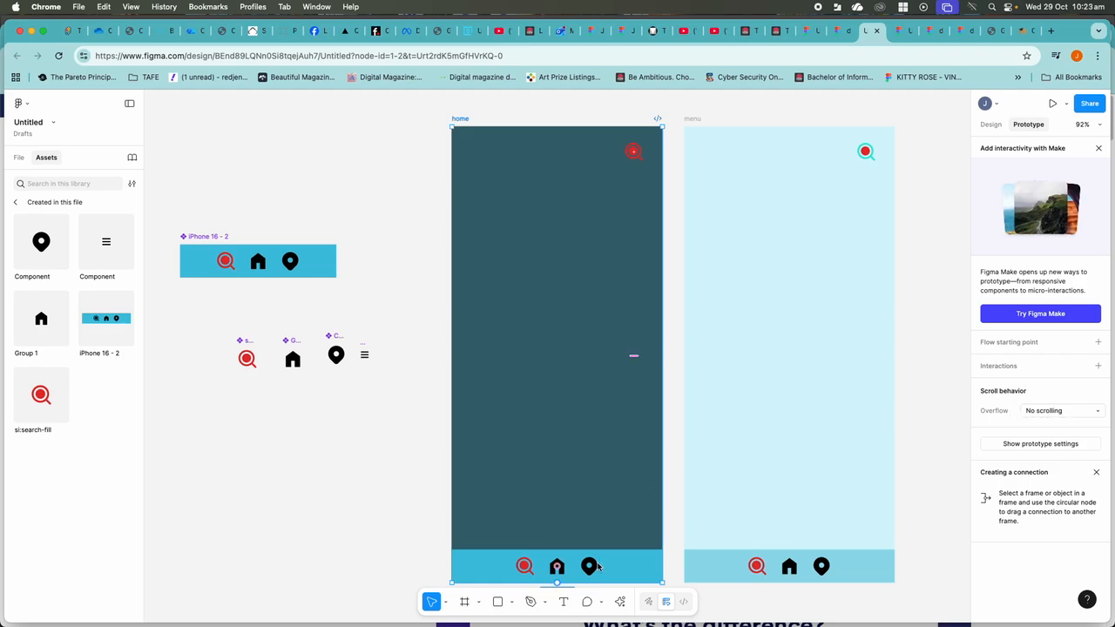
pyautogui.click(524, 567)
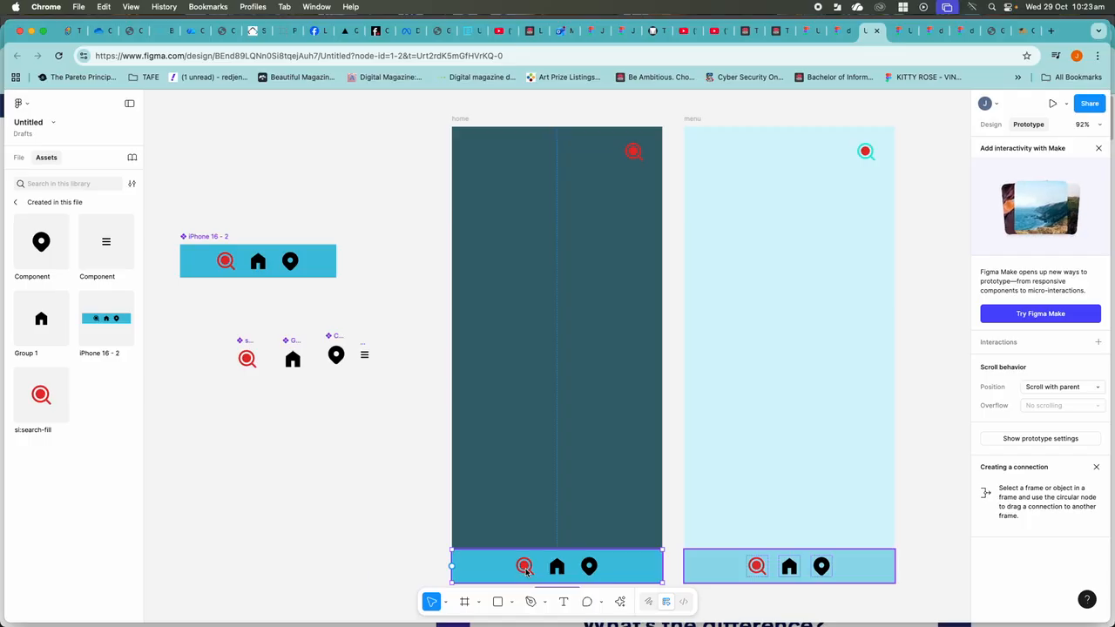
pyautogui.click(524, 569)
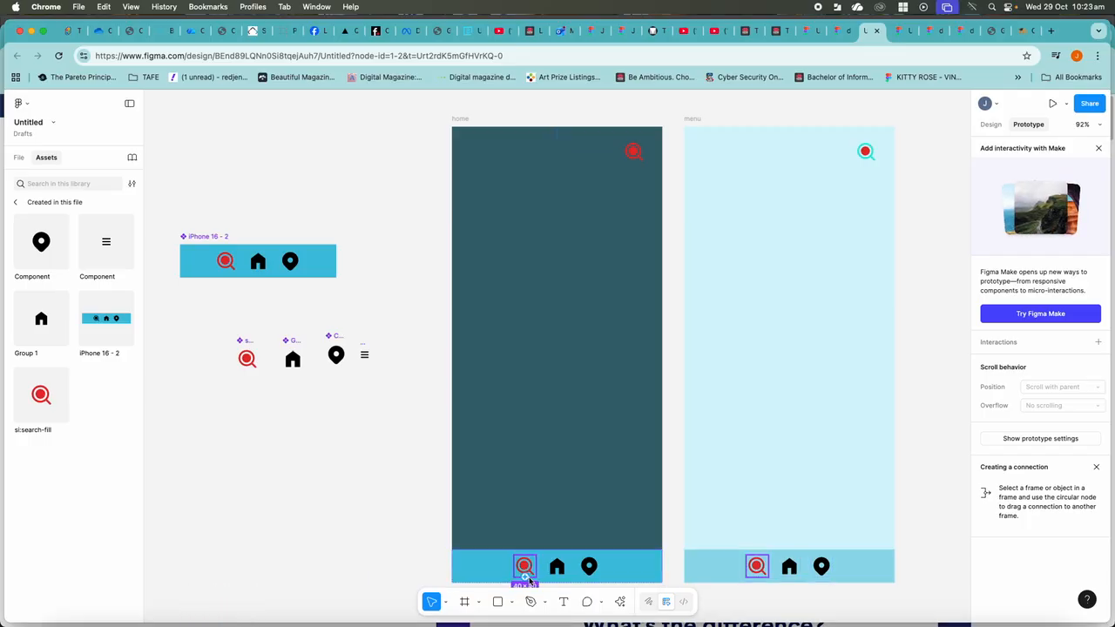
pyautogui.scroll(-1, 524, 568)
pyautogui.scroll(-5, 524, 562)
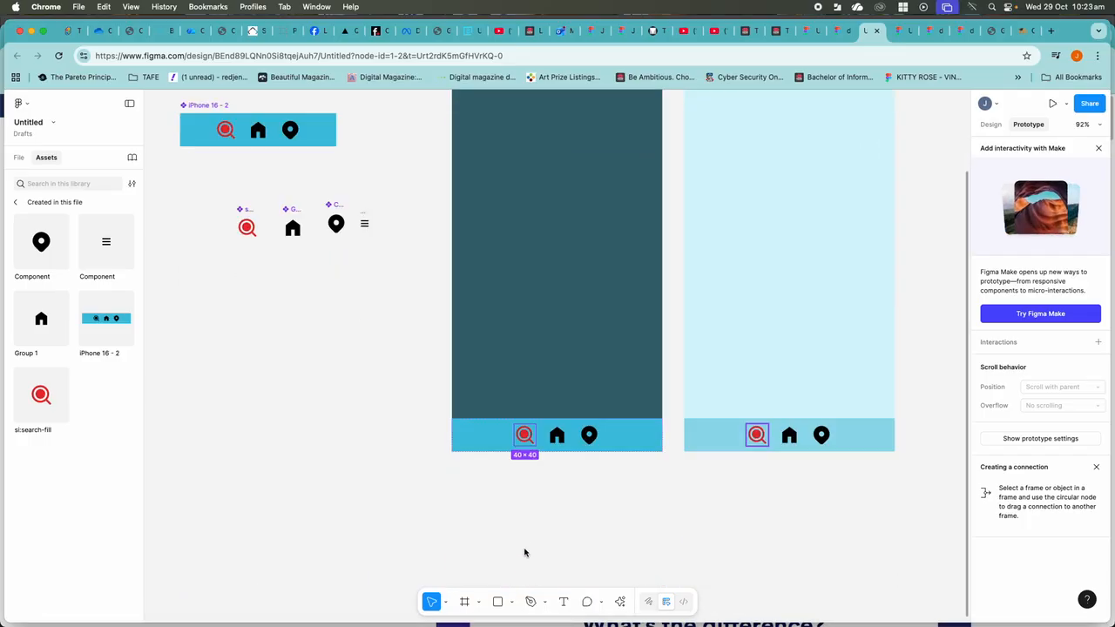
pyautogui.scroll(2, 522, 545)
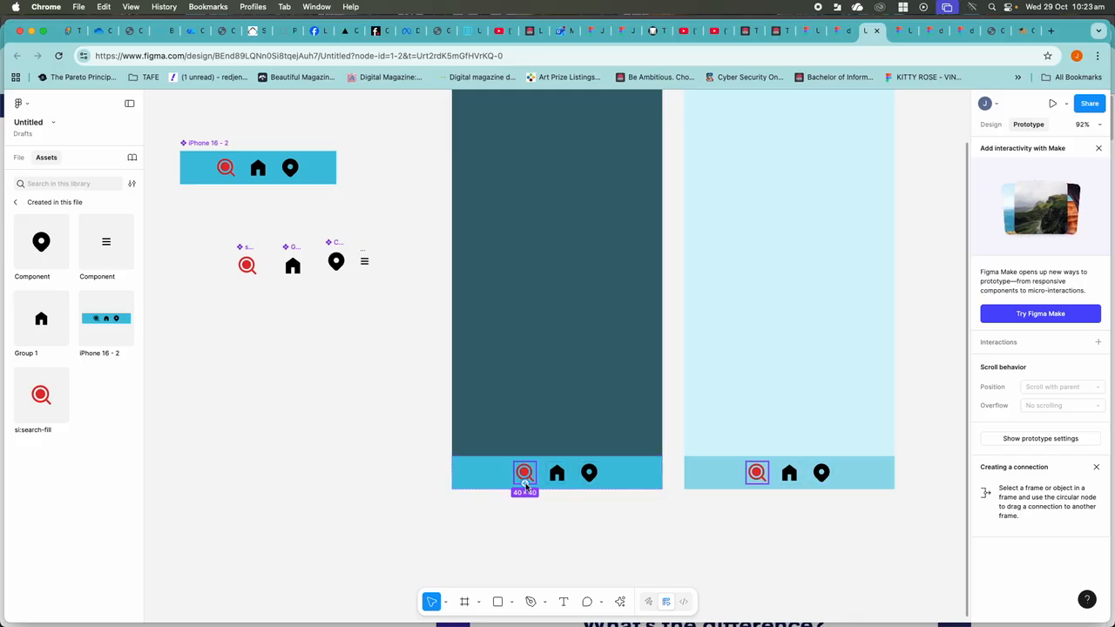
pyautogui.moveTo(524, 486); pyautogui.dragTo(701, 457)
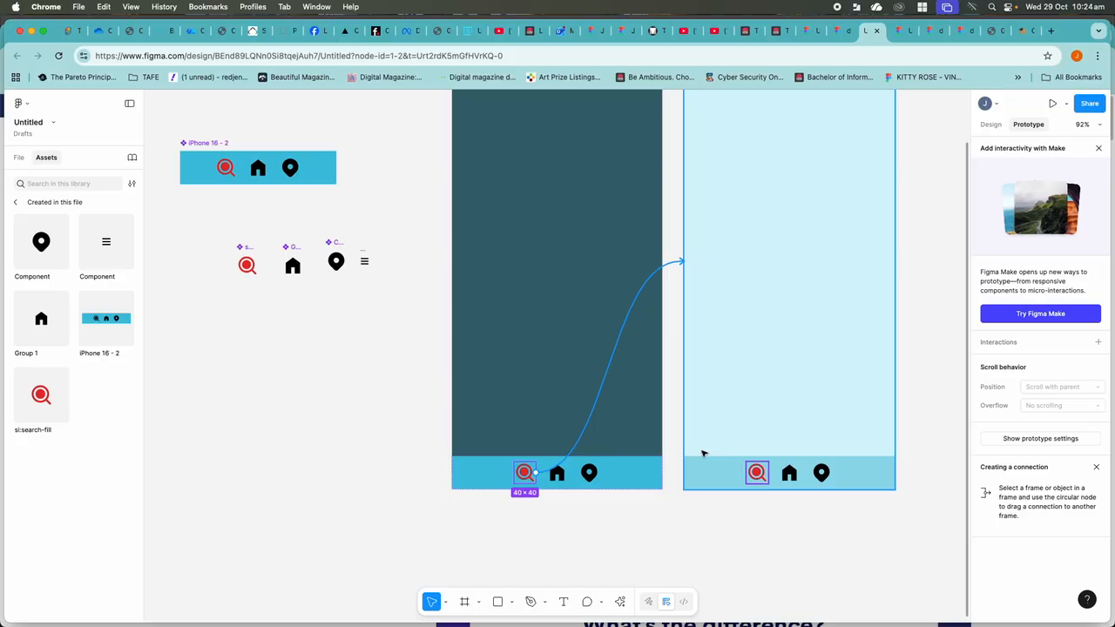
pyautogui.moveTo(704, 453); pyautogui.dragTo(704, 450)
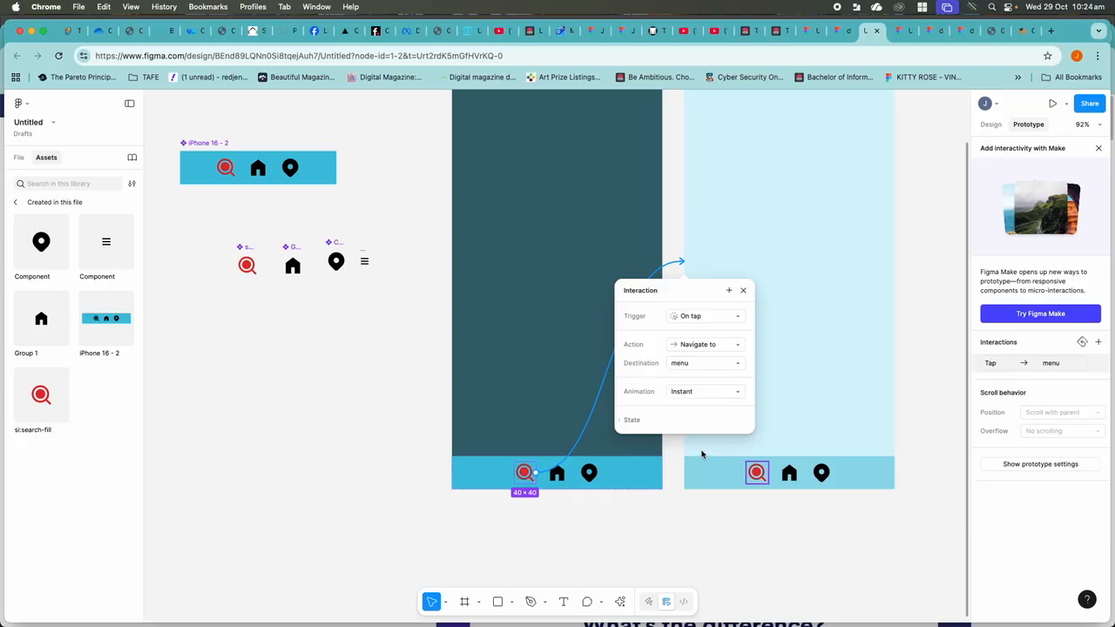
pyautogui.click(741, 292)
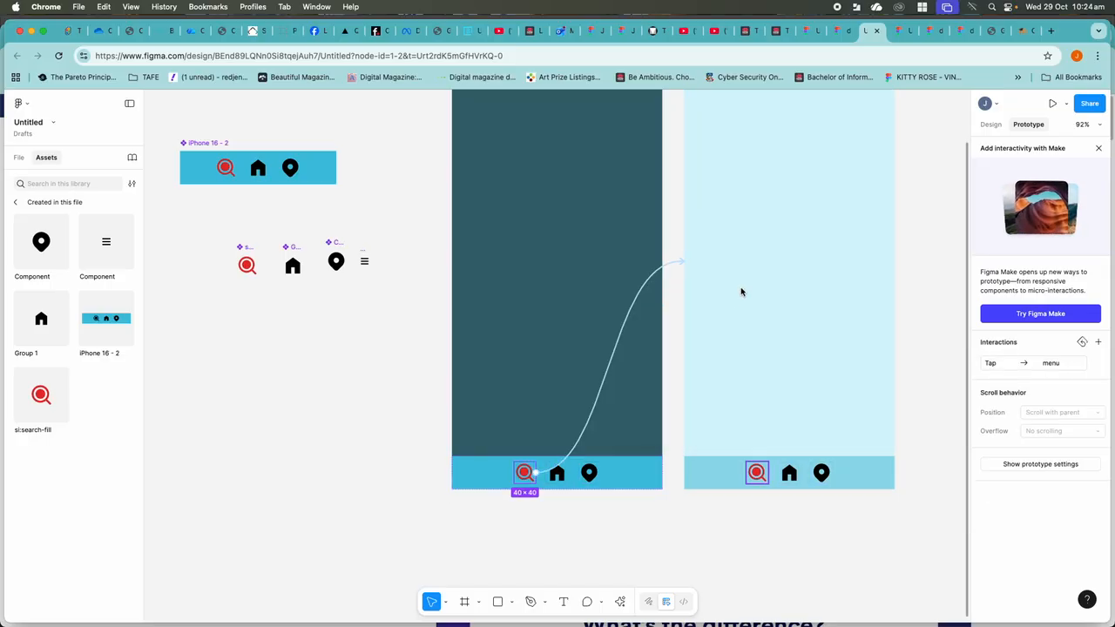
# - Connect the home icon in the menu frame's navigation bar to the home frame, navigating on tap with instant animation
pyautogui.click(790, 475)
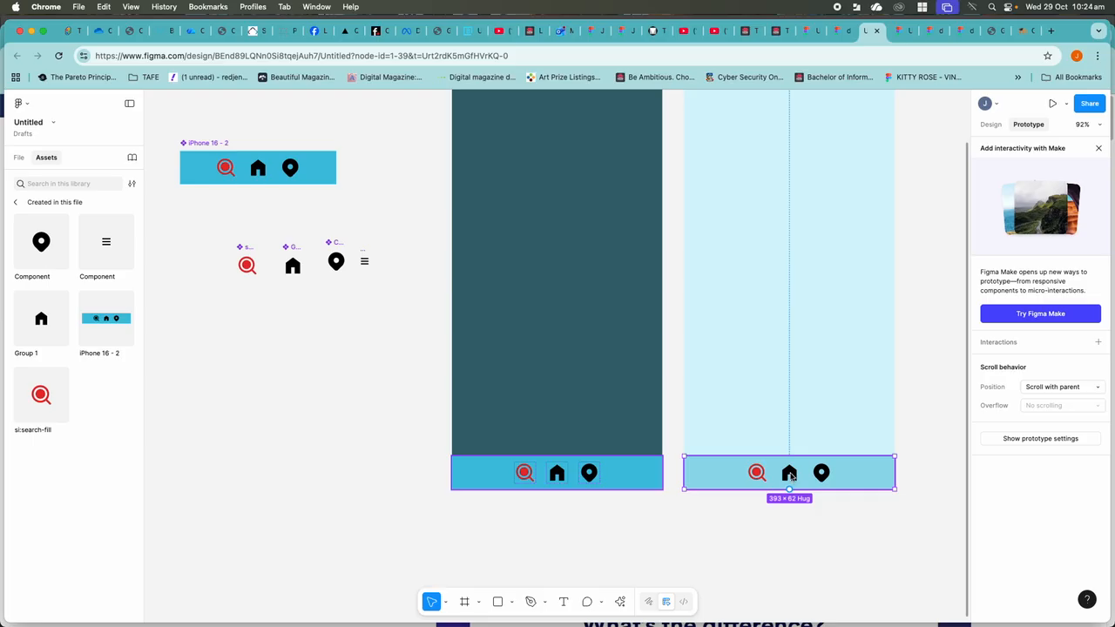
pyautogui.click(791, 476)
pyautogui.moveTo(778, 473); pyautogui.dragTo(610, 262)
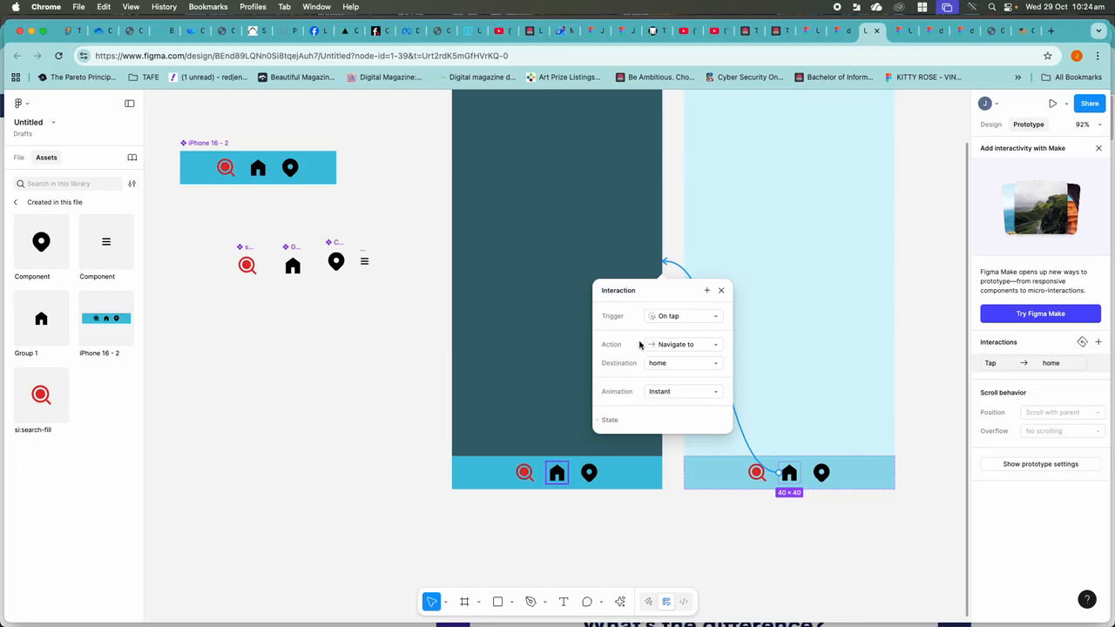
pyautogui.click(720, 347)
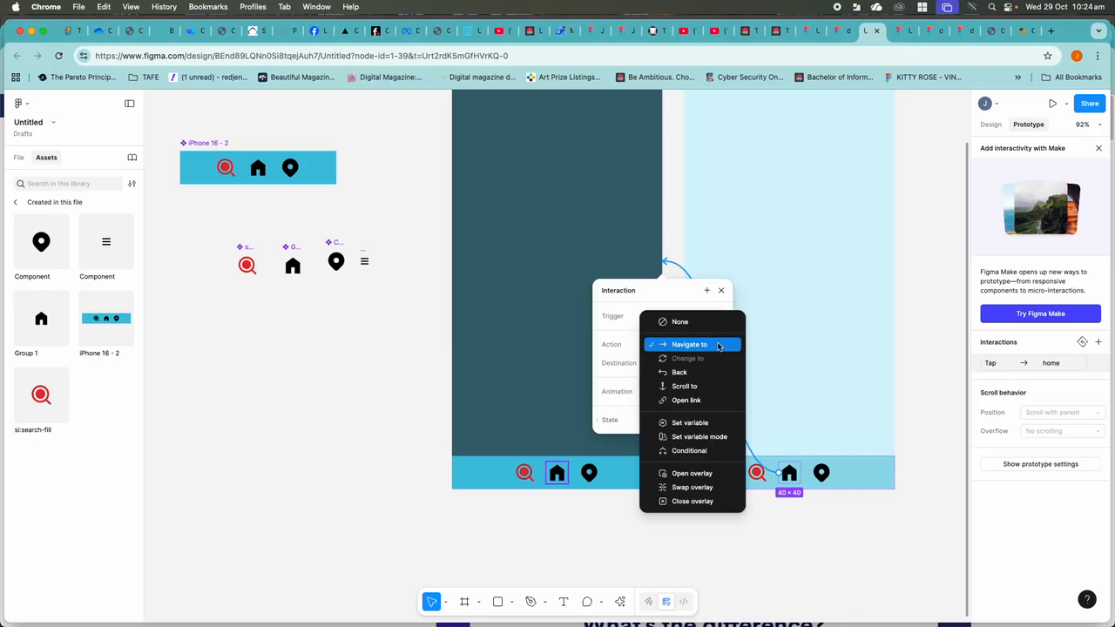
pyautogui.click(763, 354)
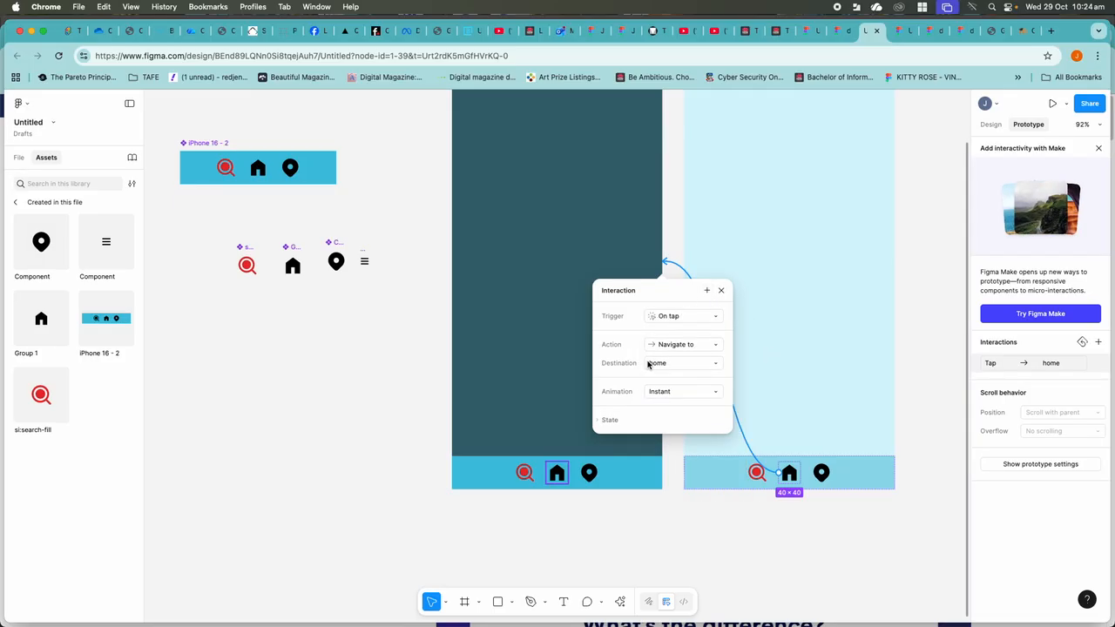
pyautogui.click(721, 293)
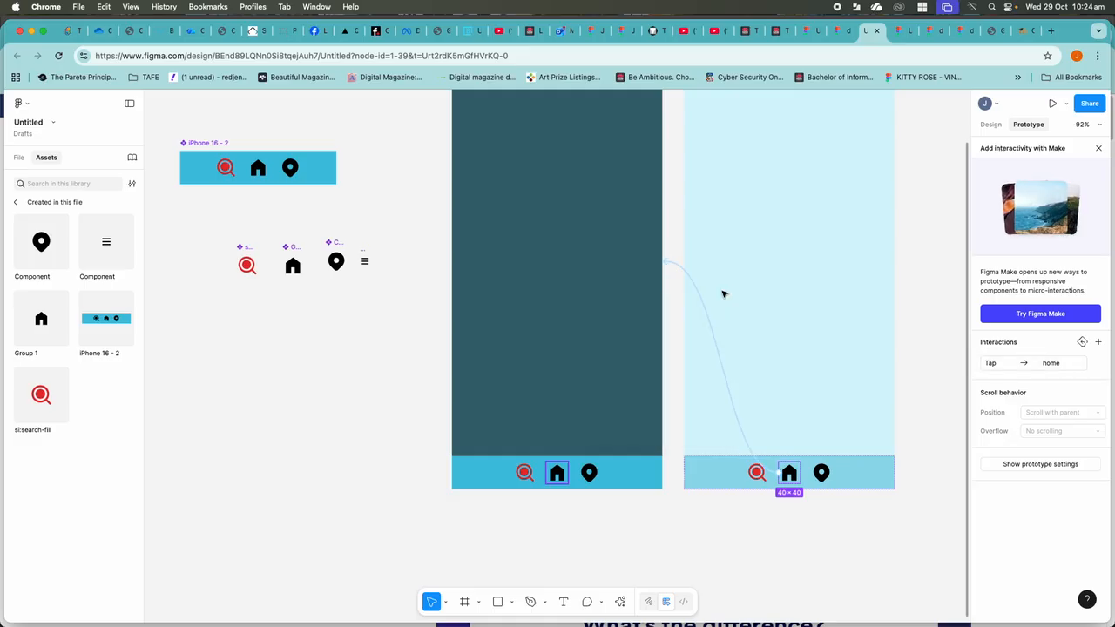
# - Select the home frame and present its prototype flow in the preview
pyautogui.scroll(1, 538, 376)
pyautogui.scroll(5, 538, 375)
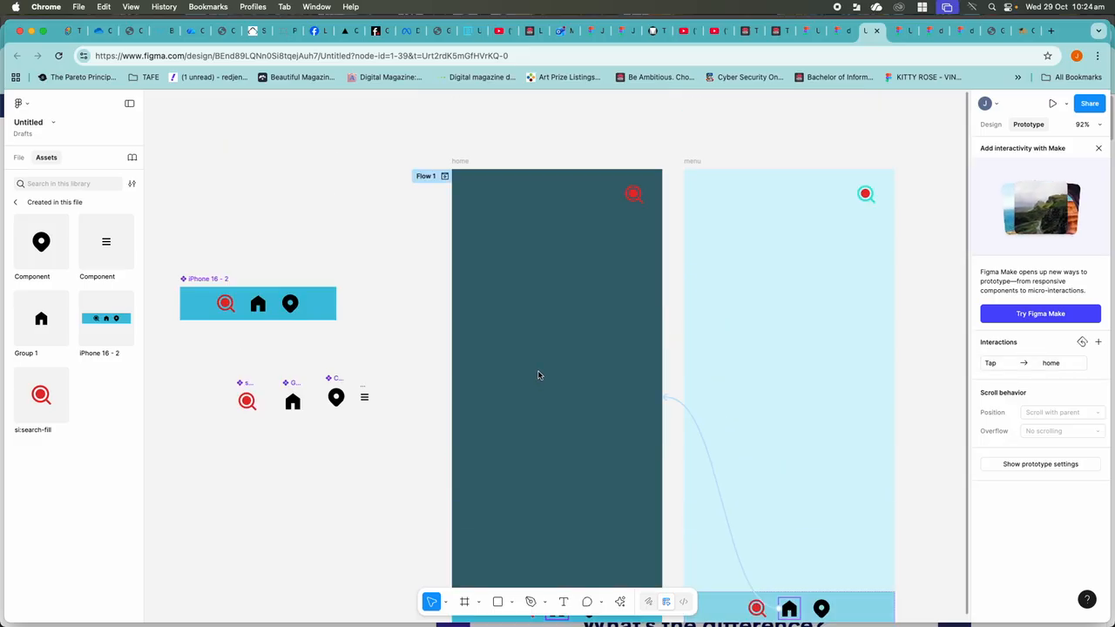
pyautogui.click(460, 164)
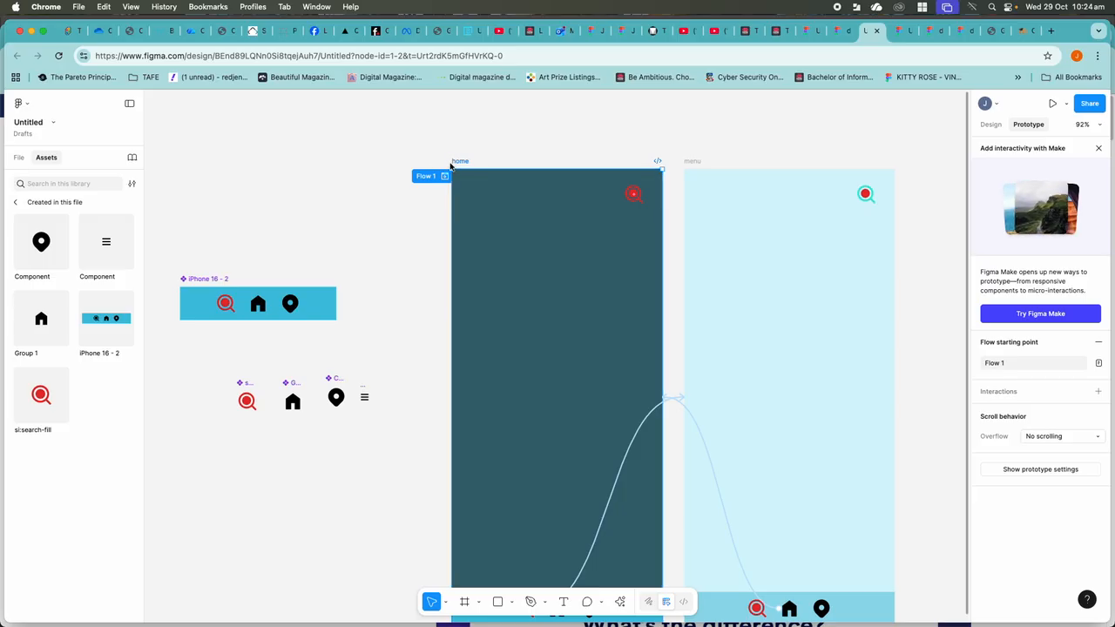
pyautogui.click(692, 162)
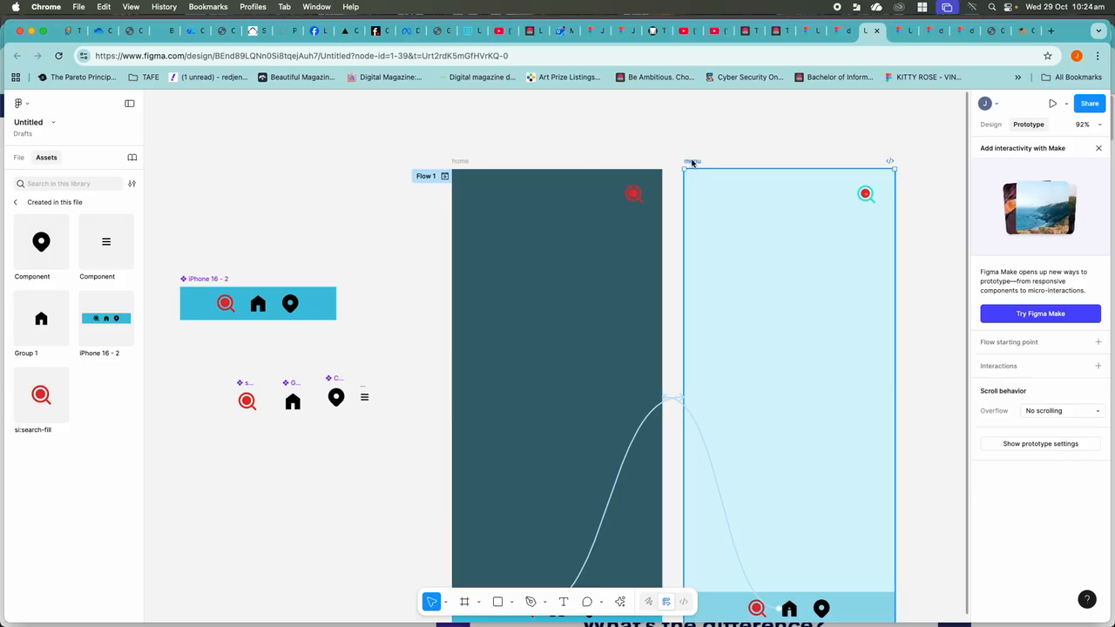
pyautogui.click(460, 162)
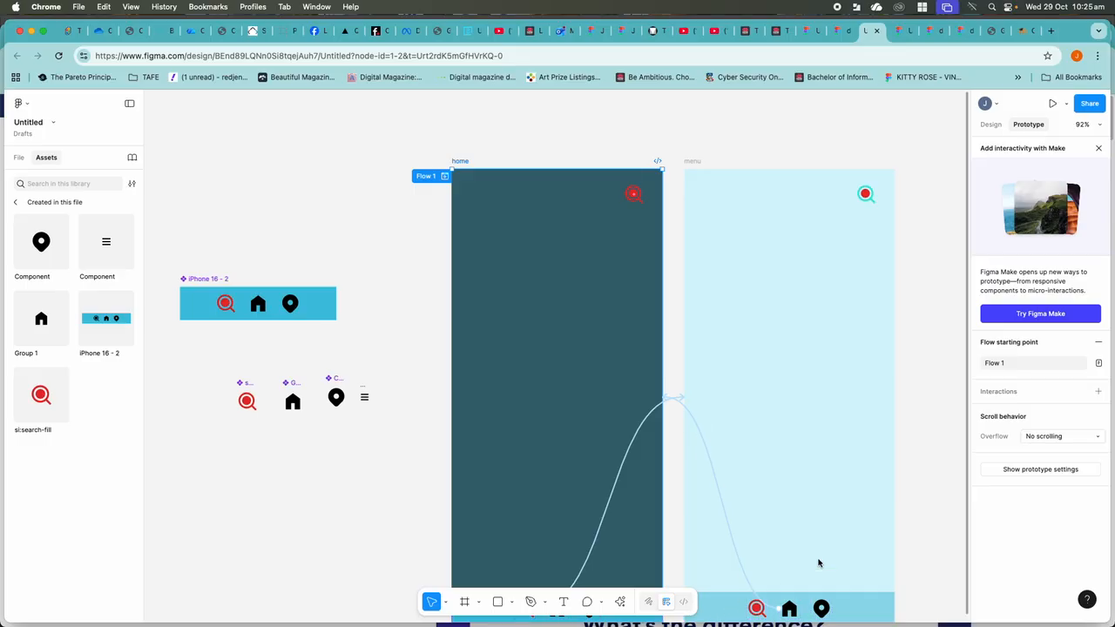
pyautogui.click(1051, 104)
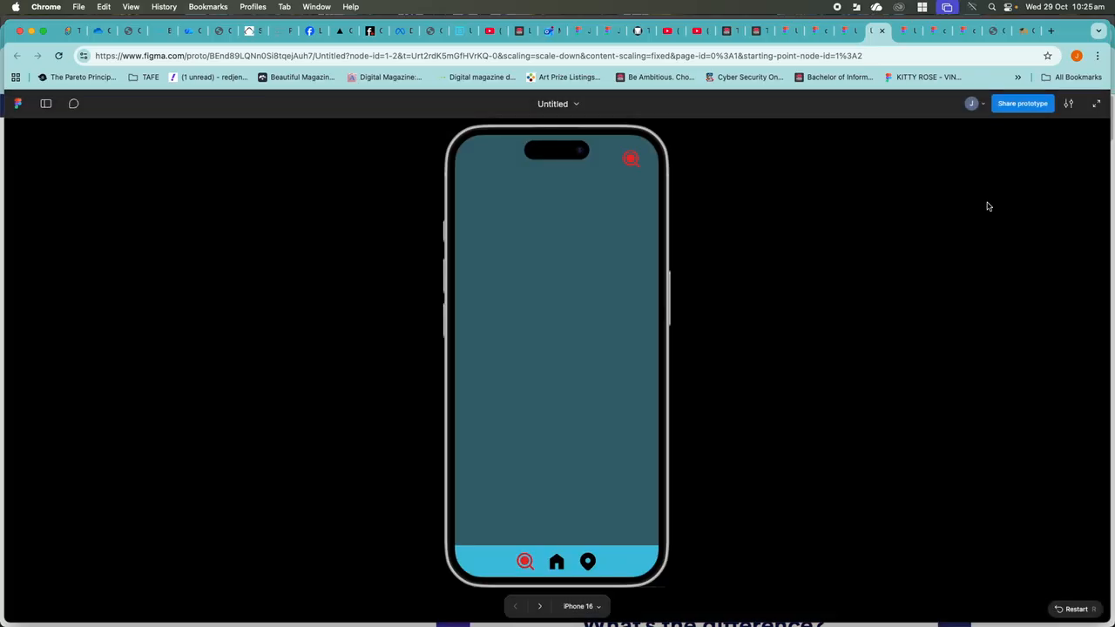
# - Test the search and home icons in the preview by switching repeatedly between the menu and home frames, and return to the design file
pyautogui.click(525, 562)
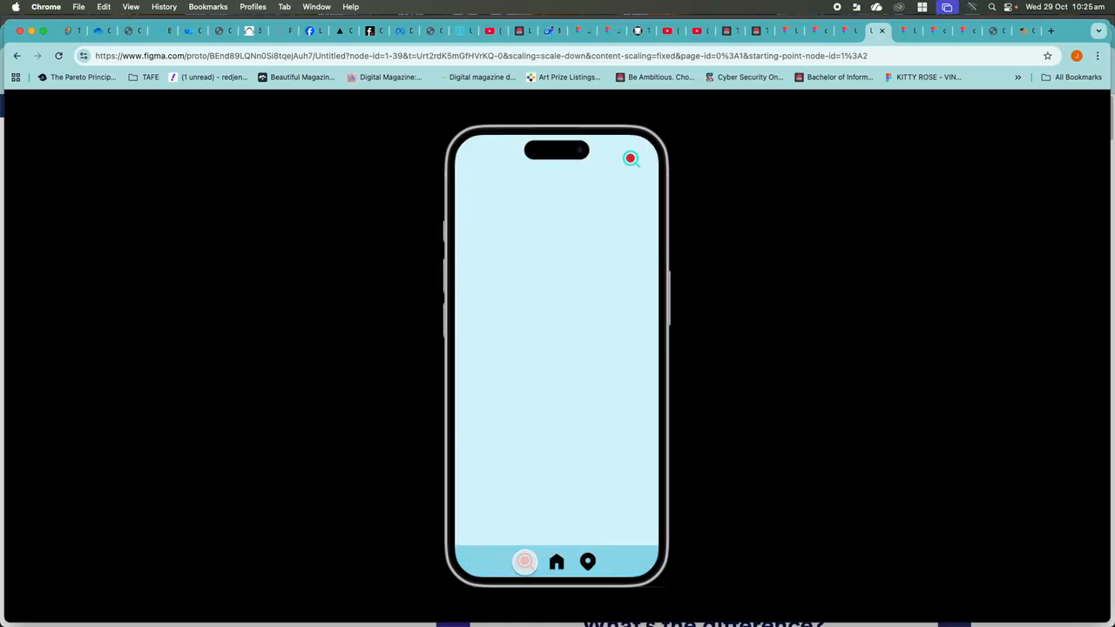
pyautogui.click(556, 562)
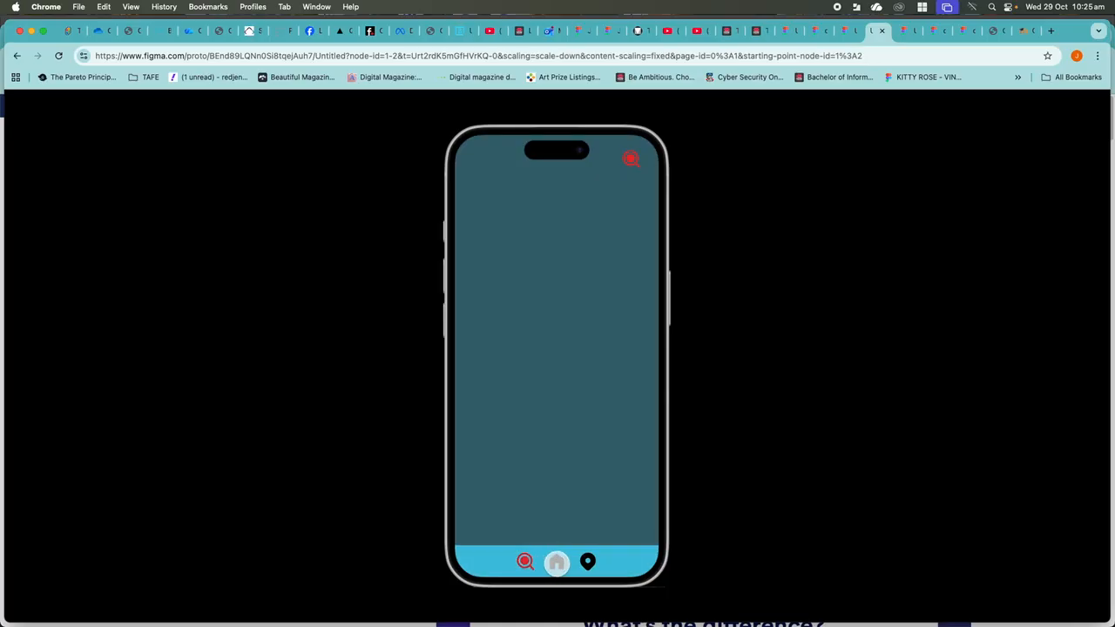
pyautogui.click(525, 562)
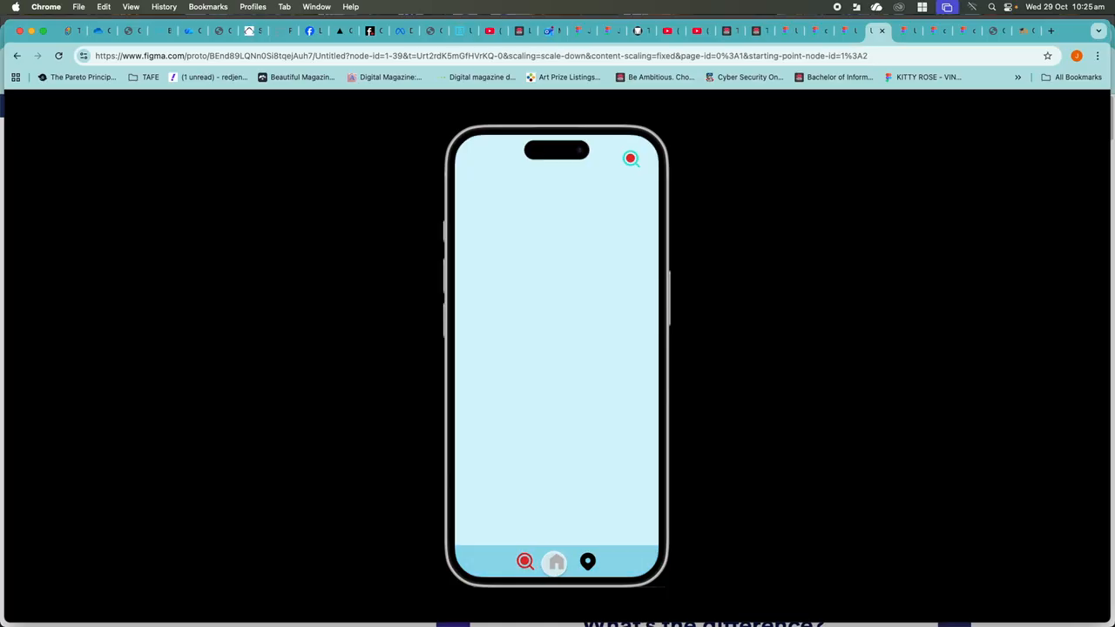
pyautogui.click(556, 563)
pyautogui.click(524, 562)
pyautogui.click(556, 562)
pyautogui.click(524, 562)
pyautogui.click(558, 563)
pyautogui.click(525, 562)
pyautogui.click(555, 563)
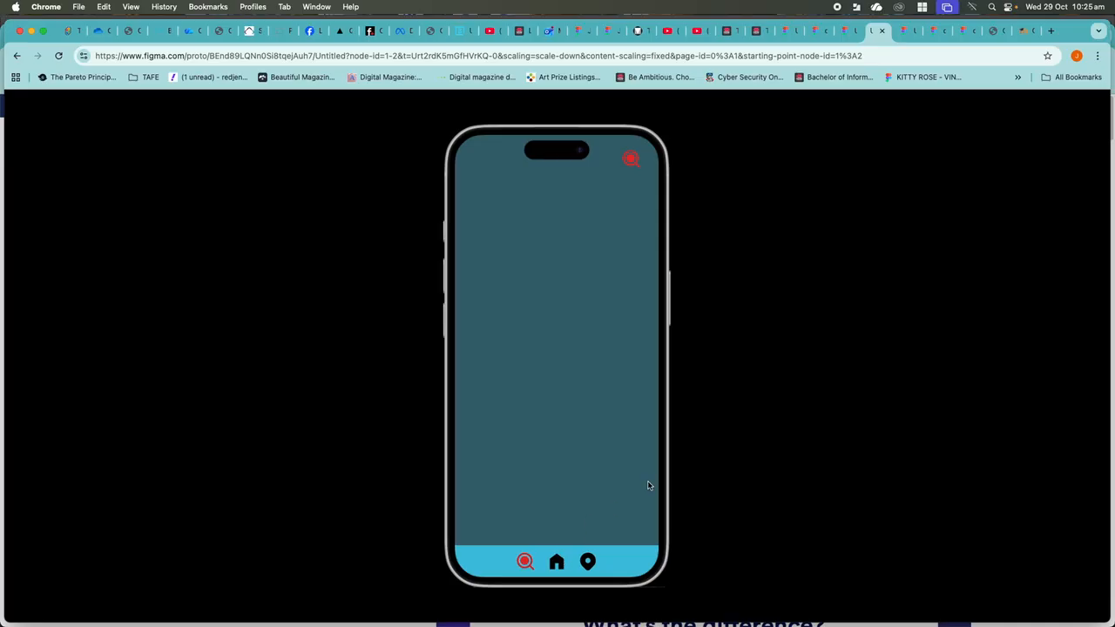
pyautogui.click(845, 30)
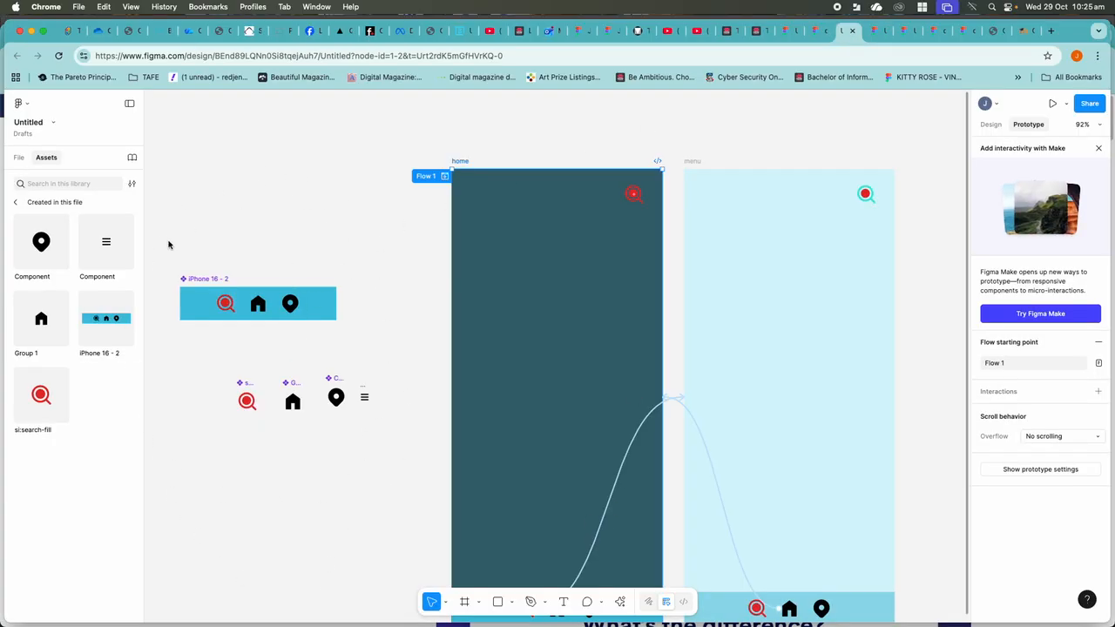
# - Draw a circle of about 168 × 168 near the middle of the home frame with the Ellipse tool
pyautogui.scroll(-3, 361, 384)
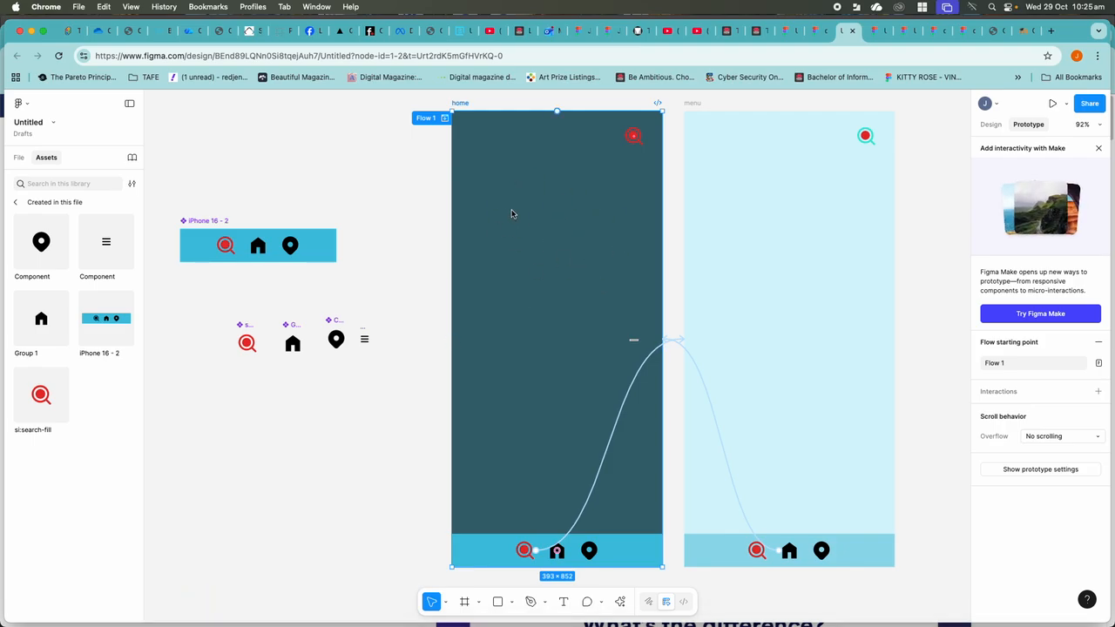
pyautogui.click(500, 603)
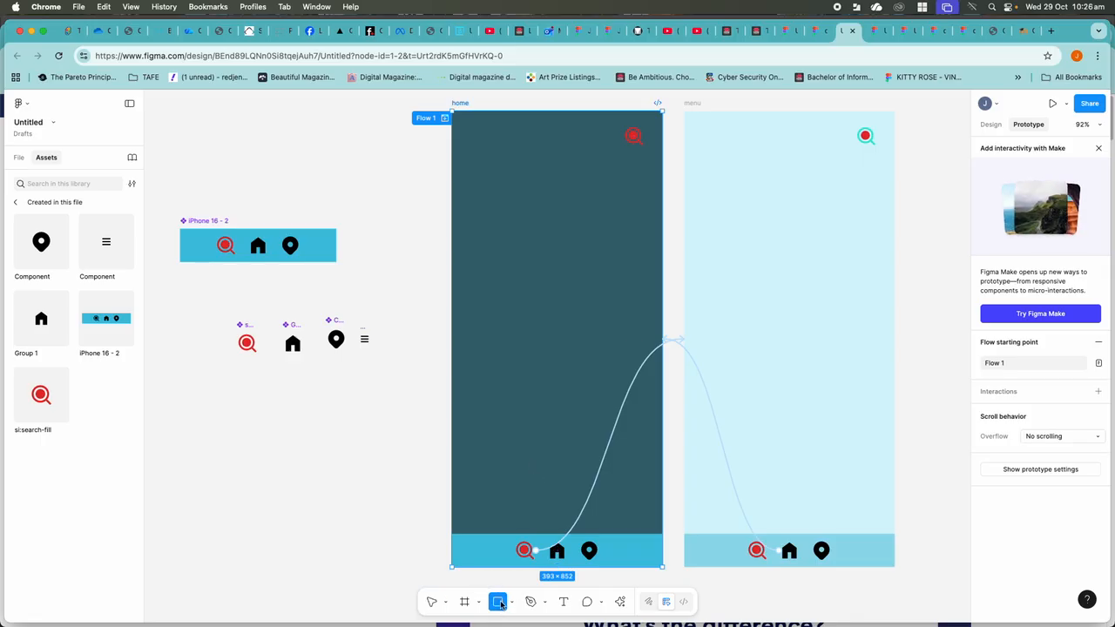
pyautogui.click(512, 603)
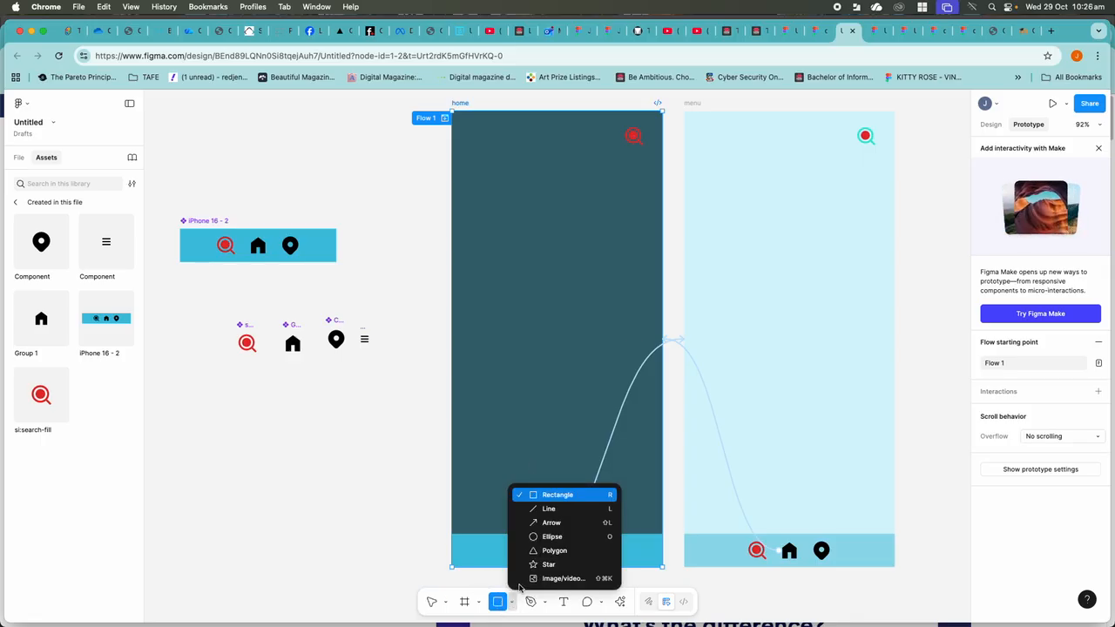
pyautogui.click(536, 540)
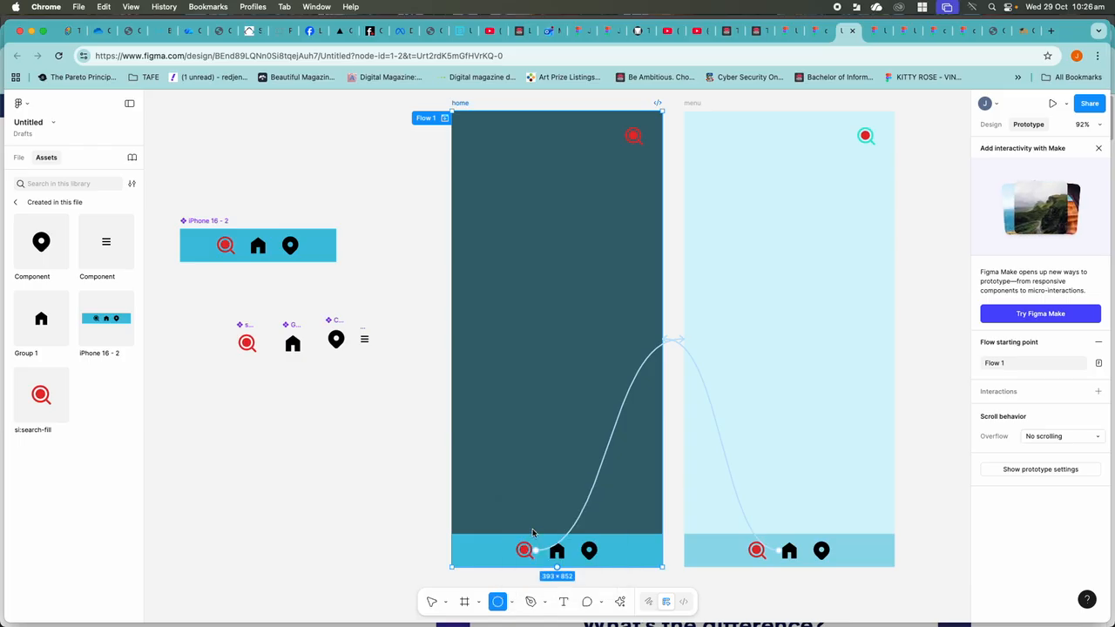
pyautogui.click(990, 125)
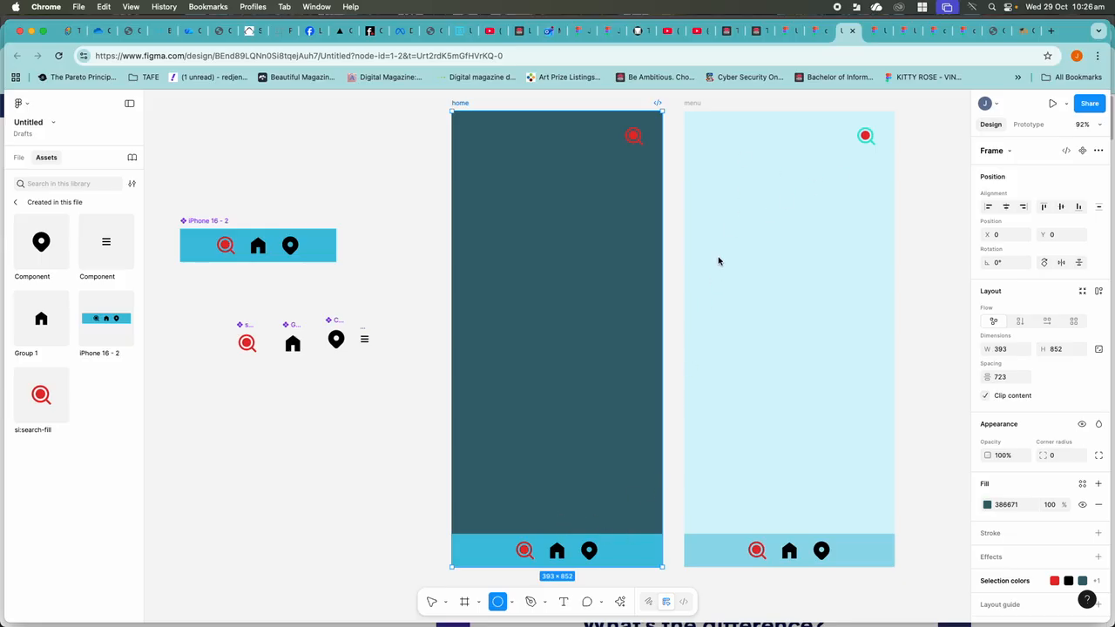
pyautogui.click(453, 104)
pyautogui.press('o')
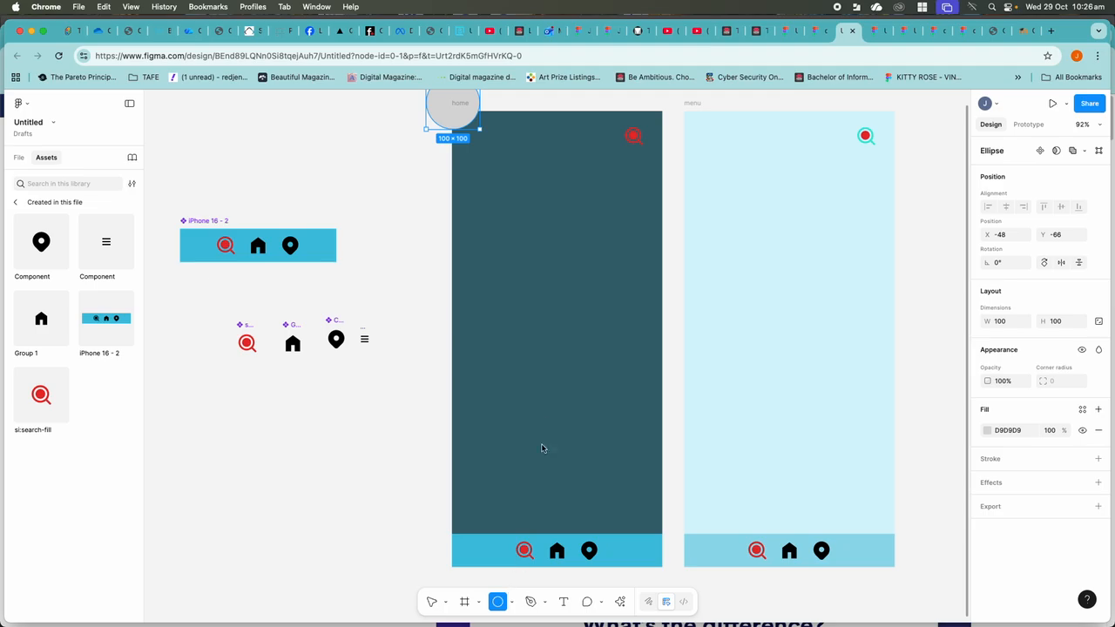
pyautogui.moveTo(517, 271); pyautogui.dragTo(607, 359)
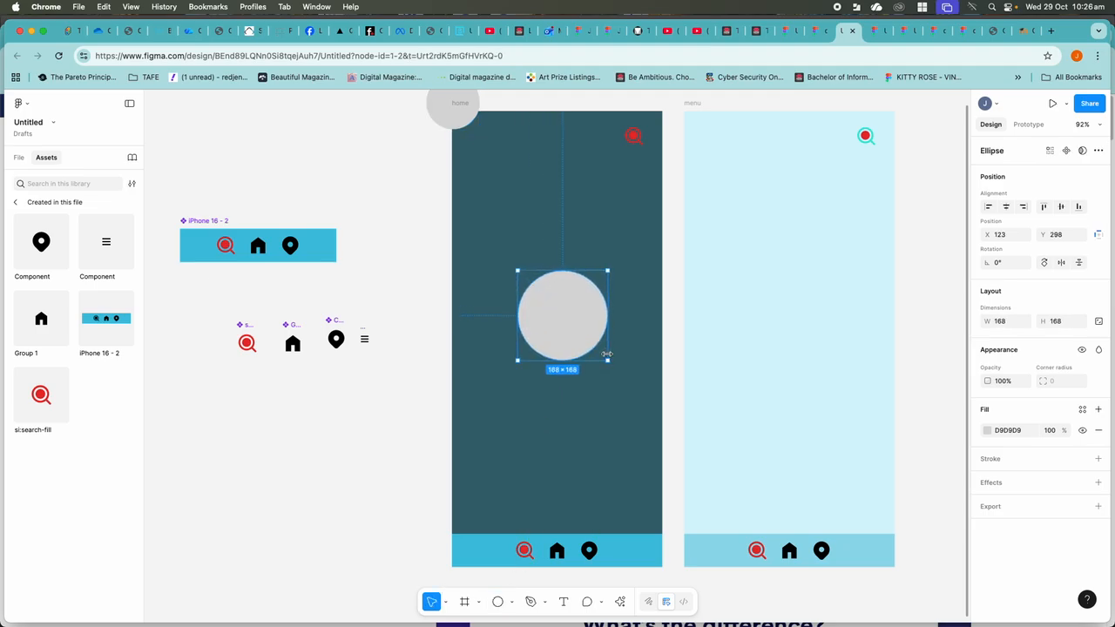
# - Fill the circle in the home frame with Daisies-In-Vase.jpg from the 5. Optimised Images folder in the FIGMA demo files on My Passport
pyautogui.click(988, 431)
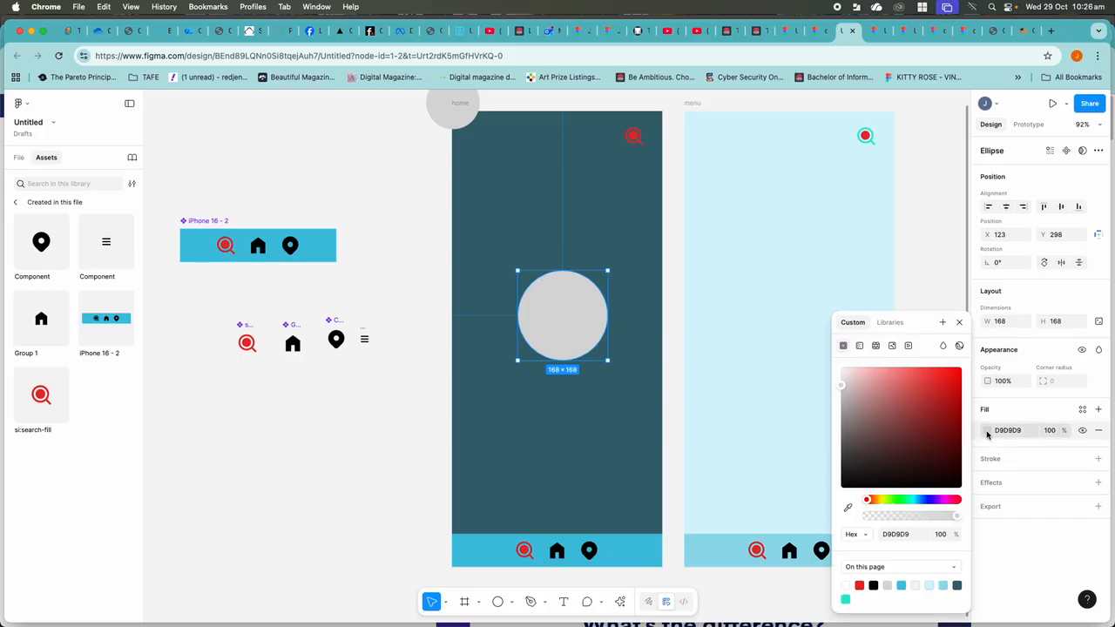
pyautogui.click(891, 346)
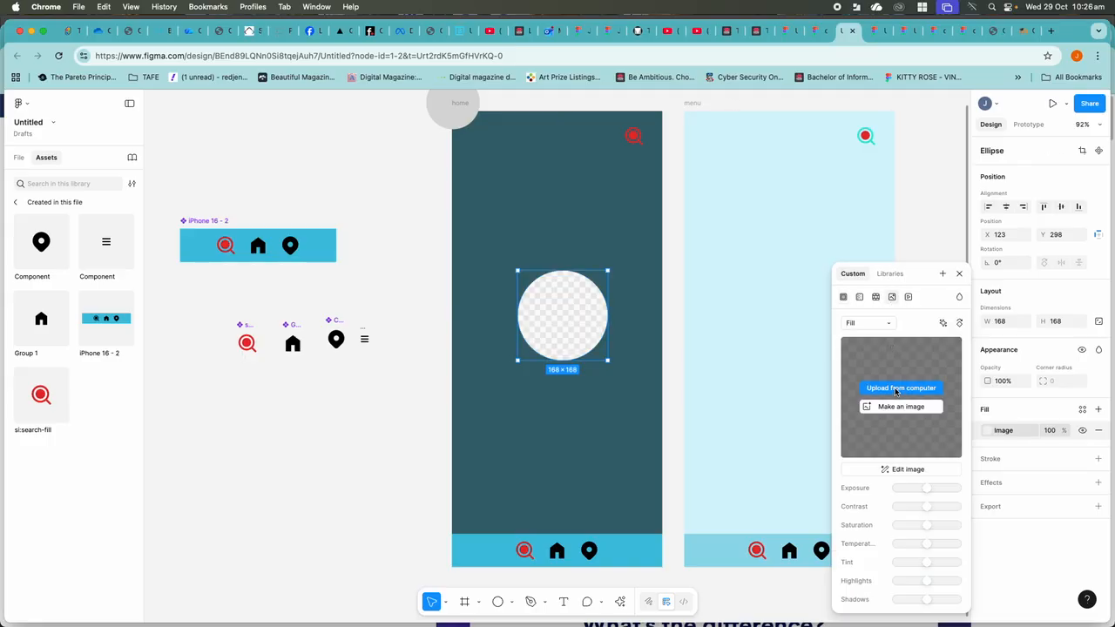
pyautogui.click(899, 388)
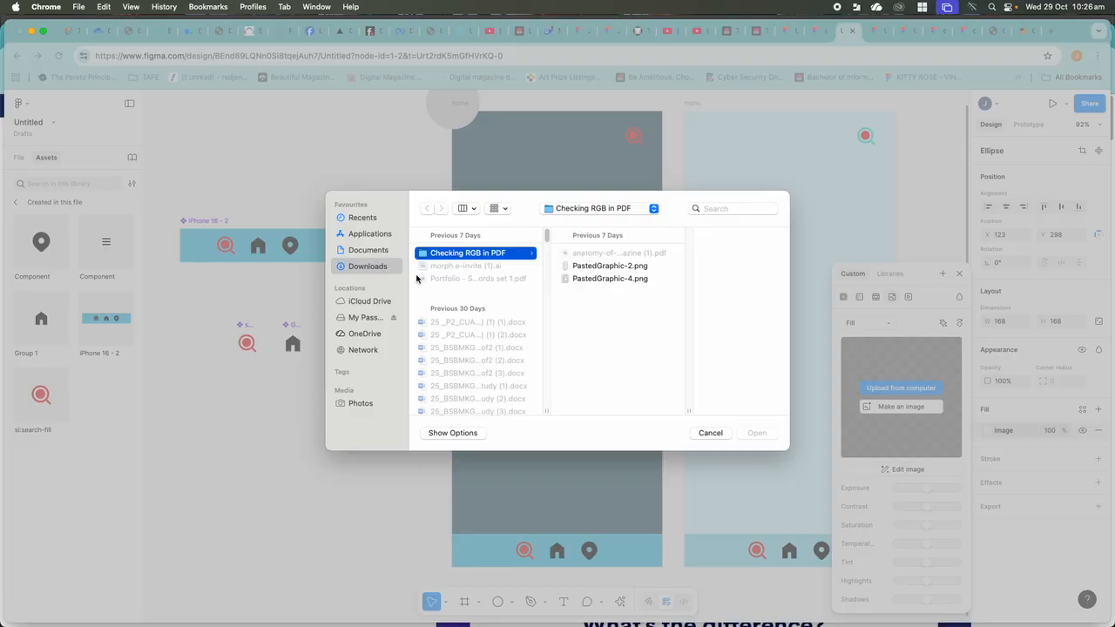
pyautogui.click(355, 251)
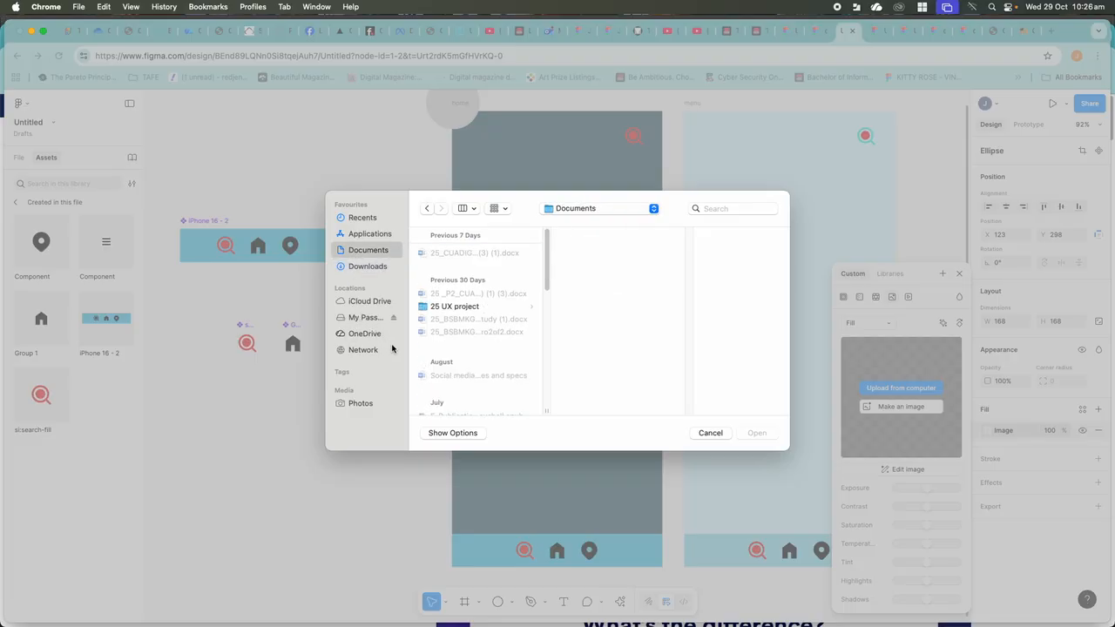
pyautogui.click(427, 307)
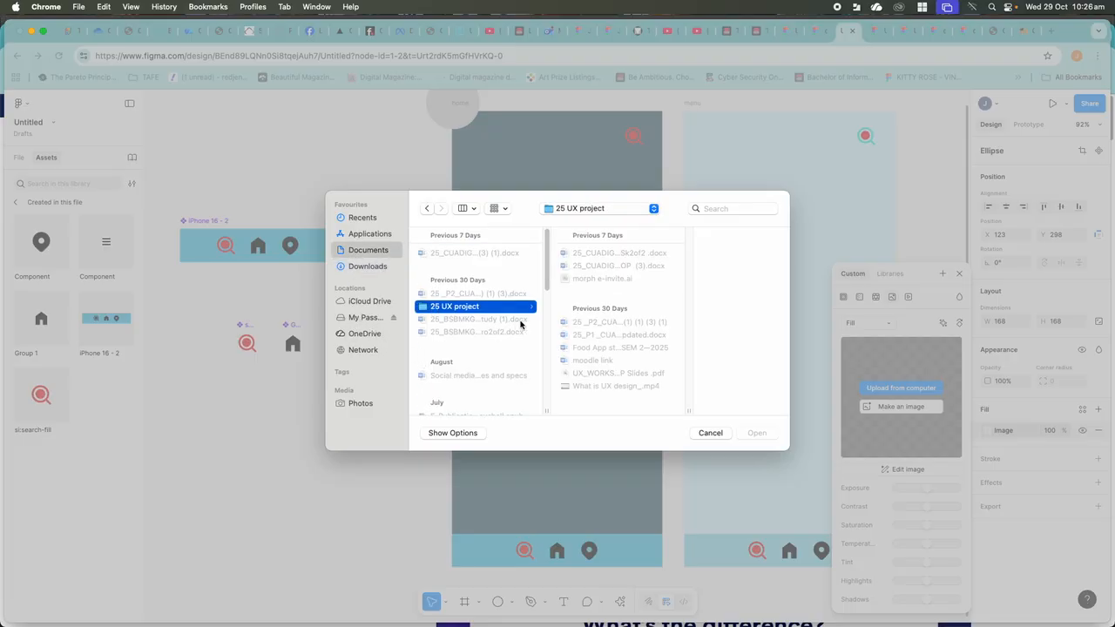
pyautogui.click(366, 318)
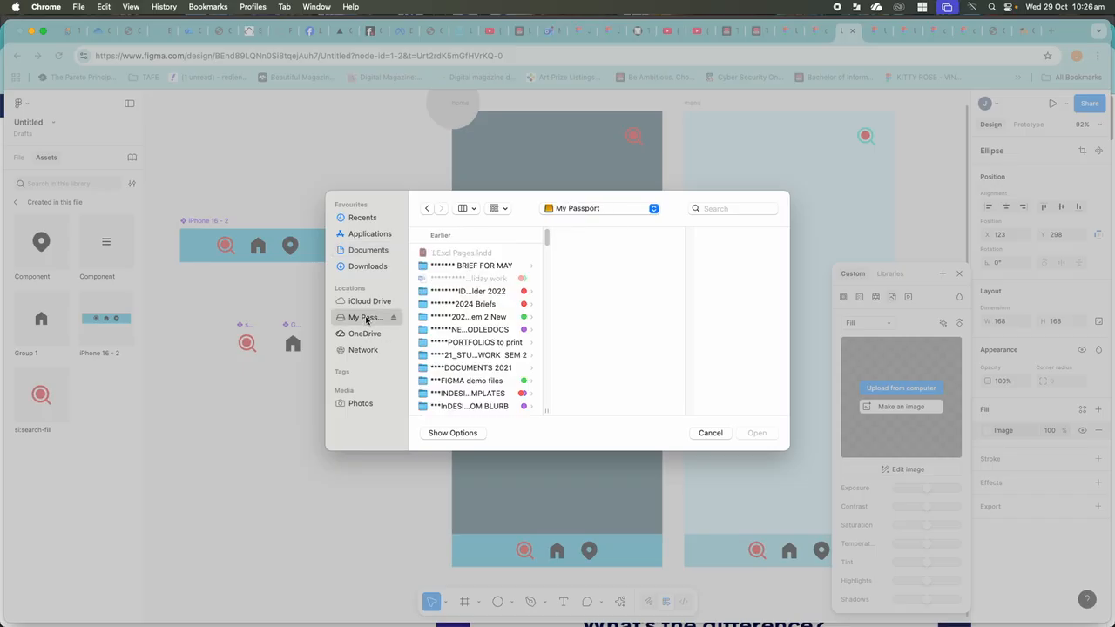
pyautogui.click(490, 381)
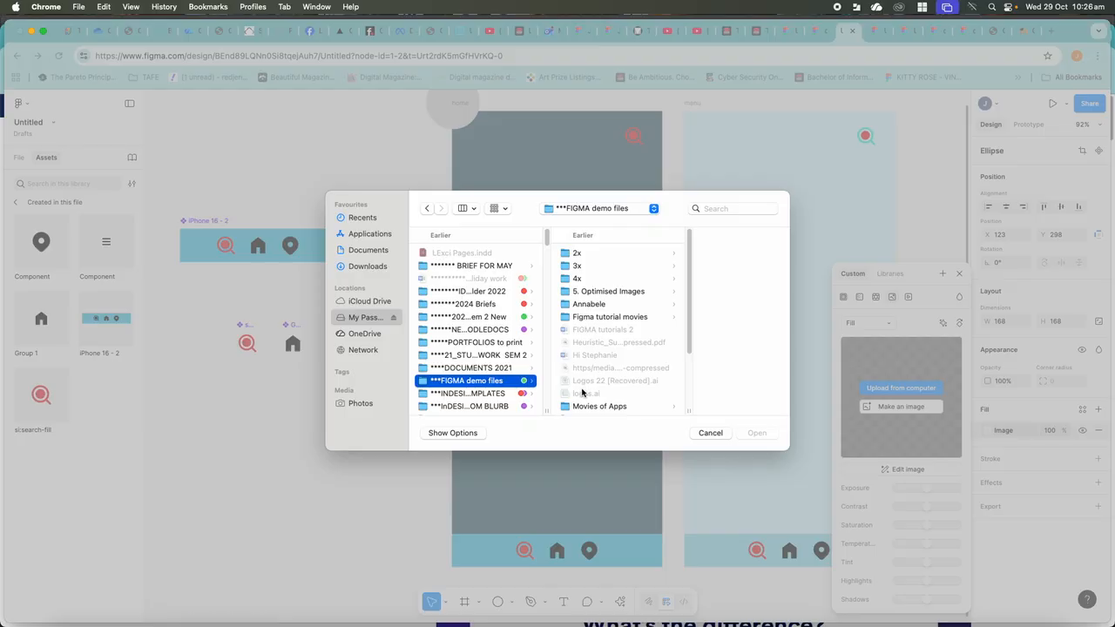
pyautogui.click(572, 291)
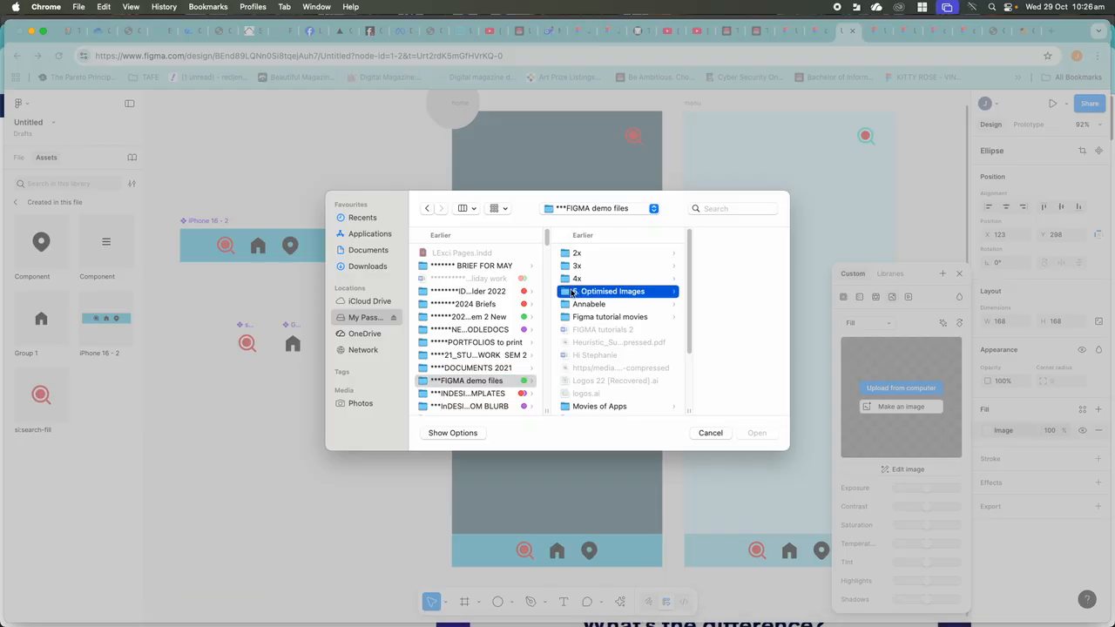
pyautogui.click(697, 293)
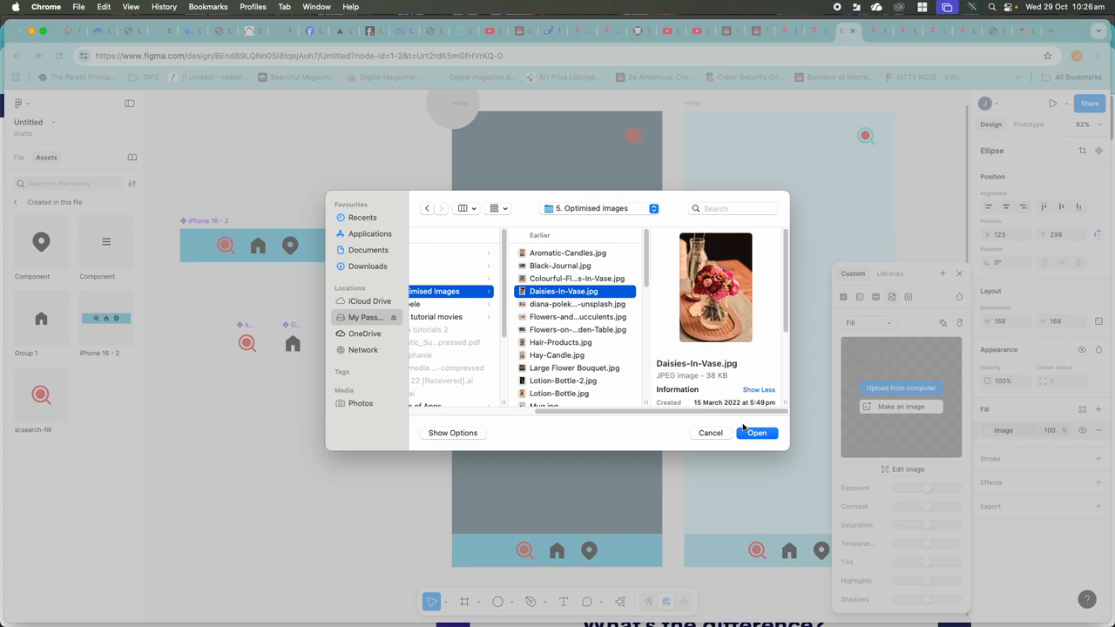
pyautogui.click(756, 434)
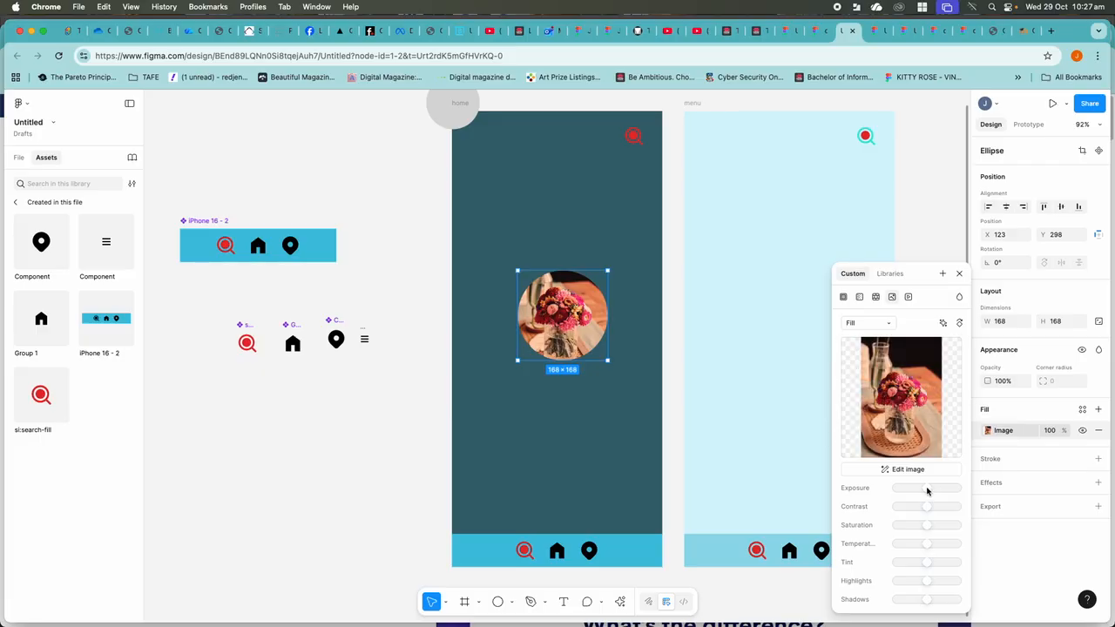
# - Tune the circle's image to a pink look by raising exposure and tint and lowering contrast, saturation, temperature, highlights and shadows
pyautogui.moveTo(926, 492); pyautogui.dragTo(908, 600)
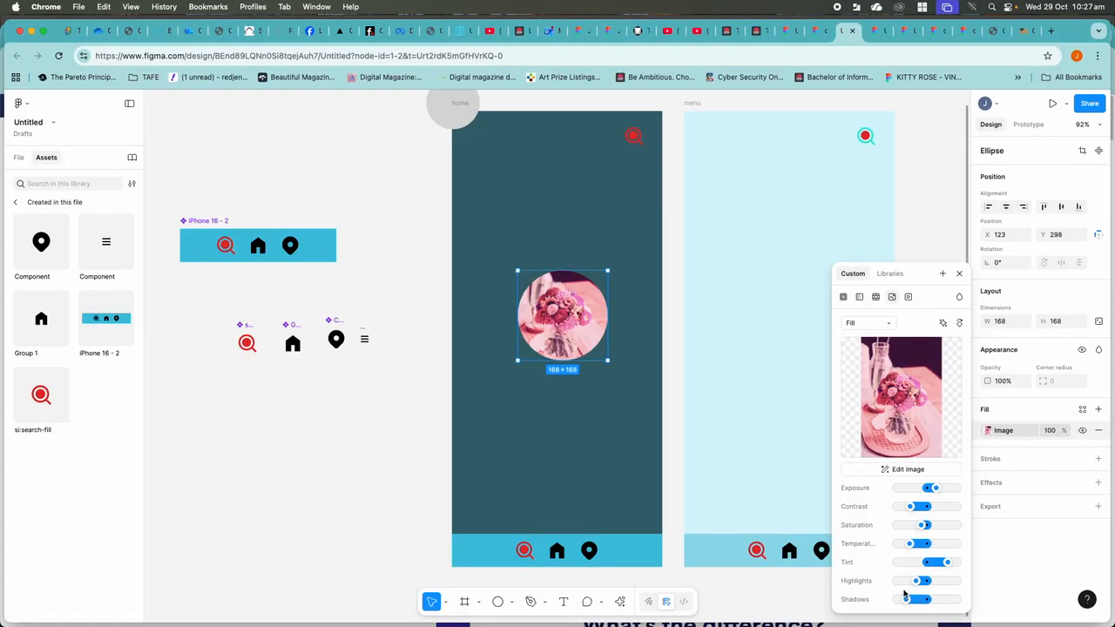
pyautogui.click(959, 274)
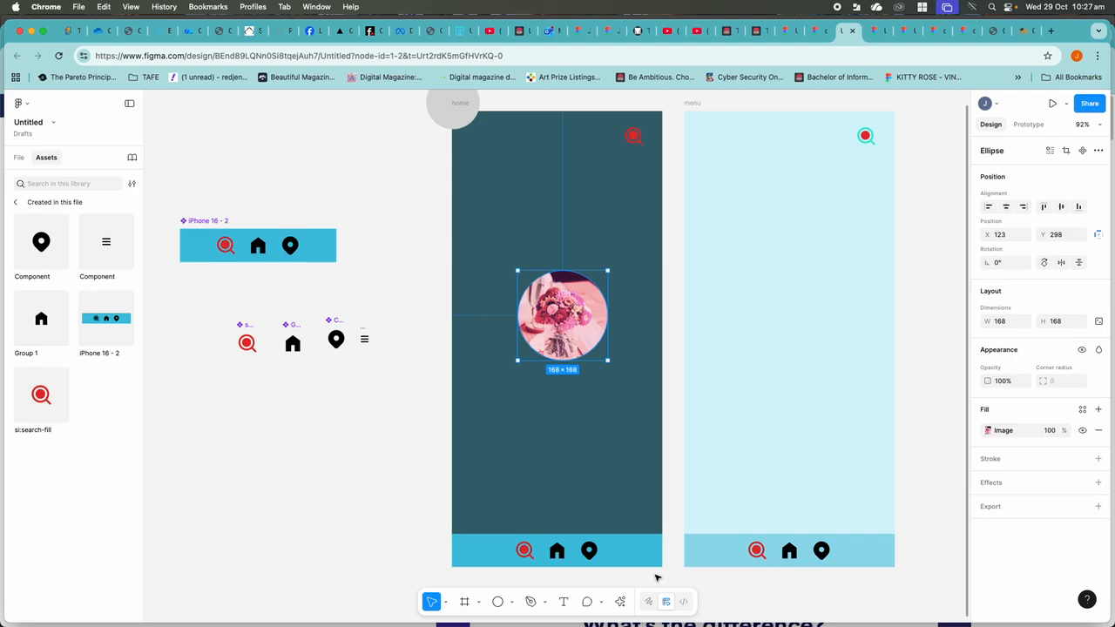
# - Review the home frame's navigation bar, the home icon component's details, the image circle's properties and the prototype connections
pyautogui.click(474, 552)
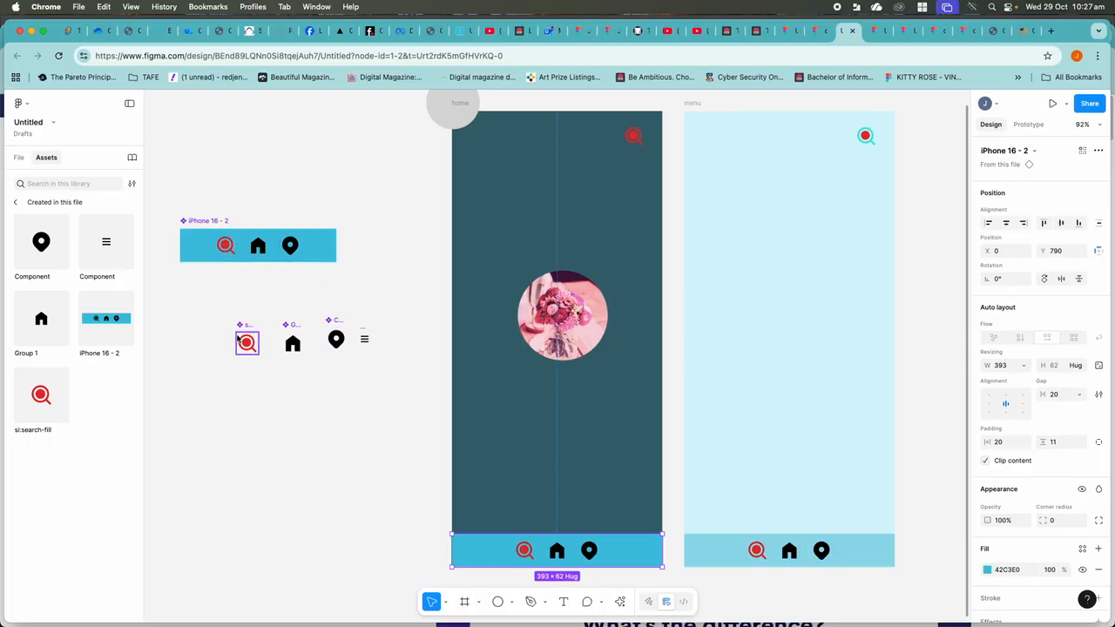
pyautogui.click(41, 322)
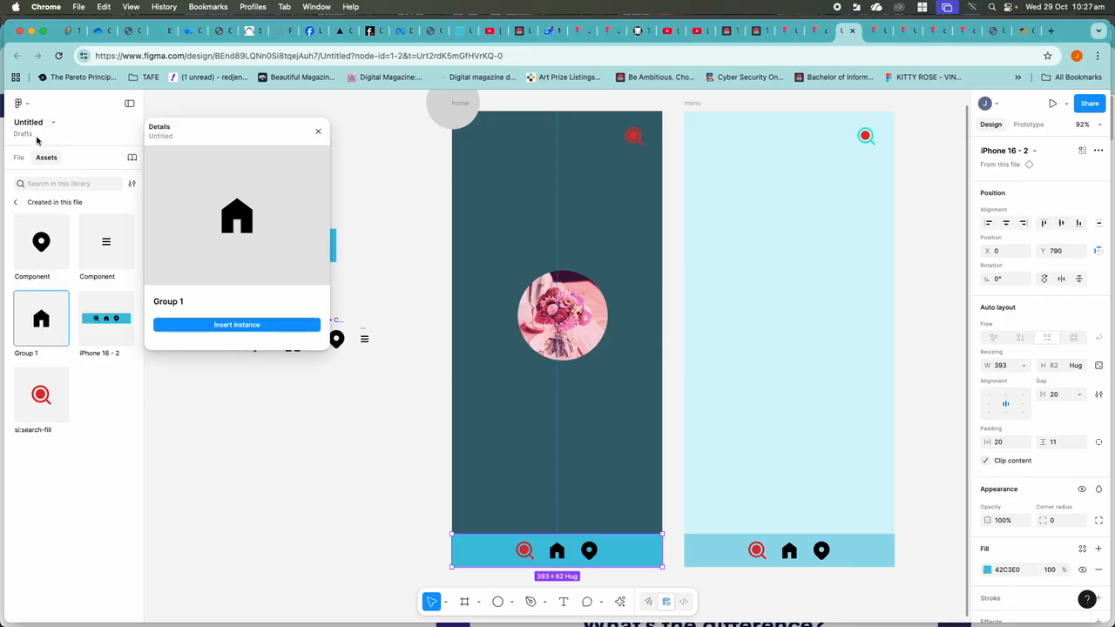
pyautogui.click(318, 132)
pyautogui.click(559, 324)
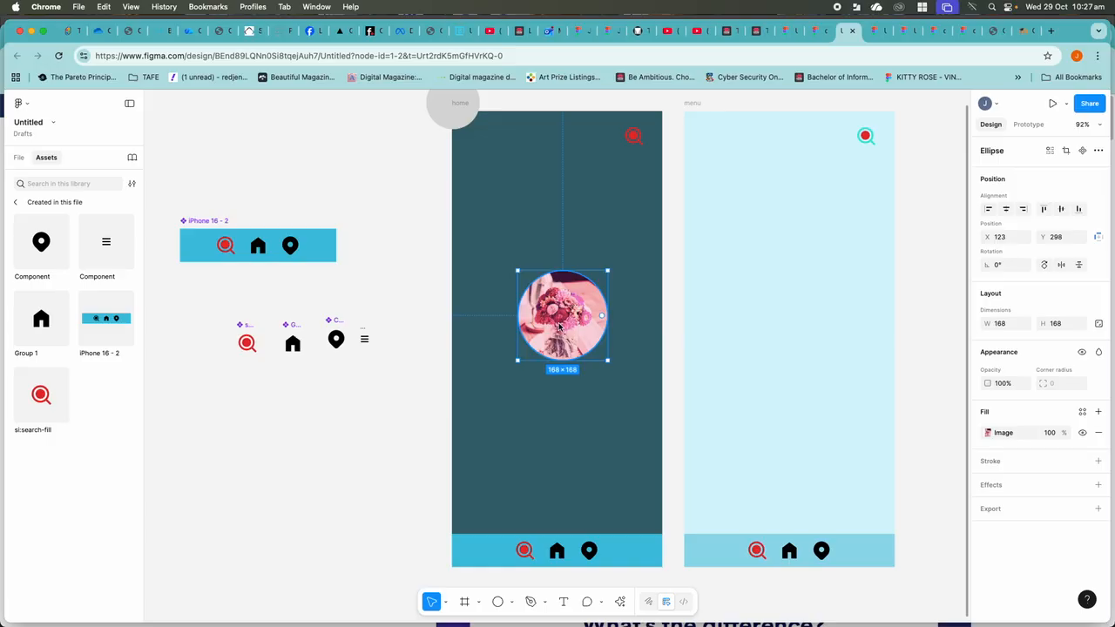
pyautogui.click(1029, 125)
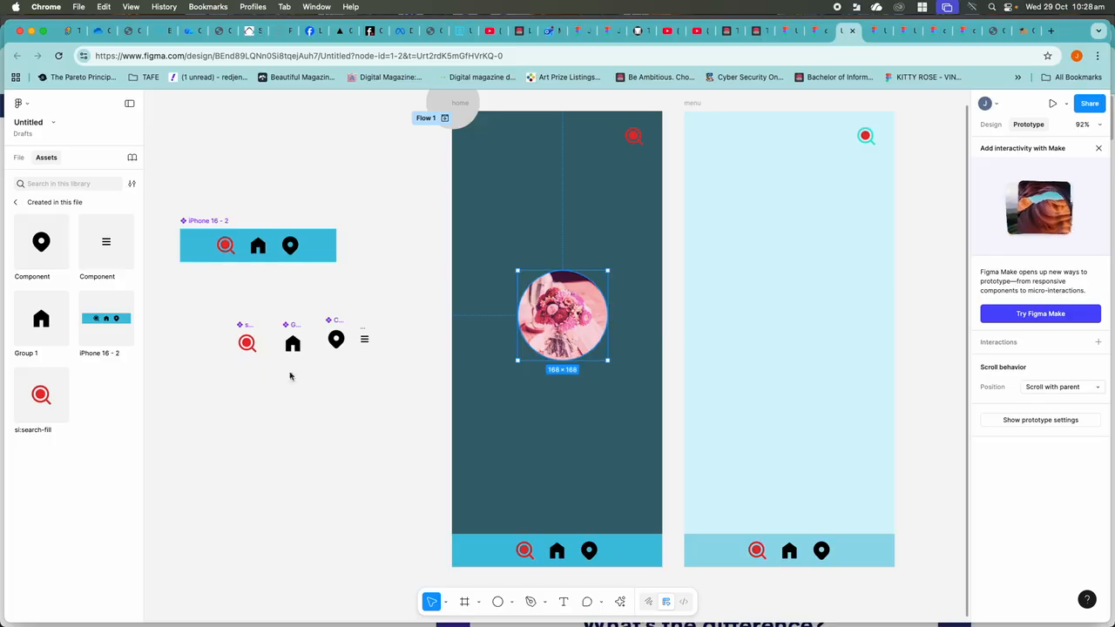
pyautogui.click(259, 411)
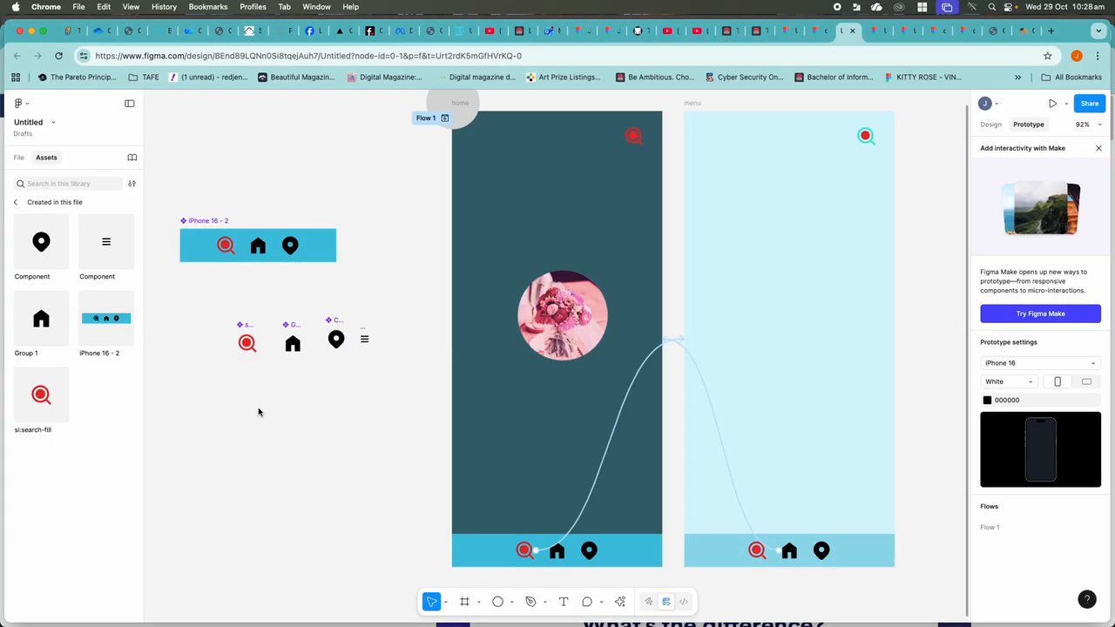